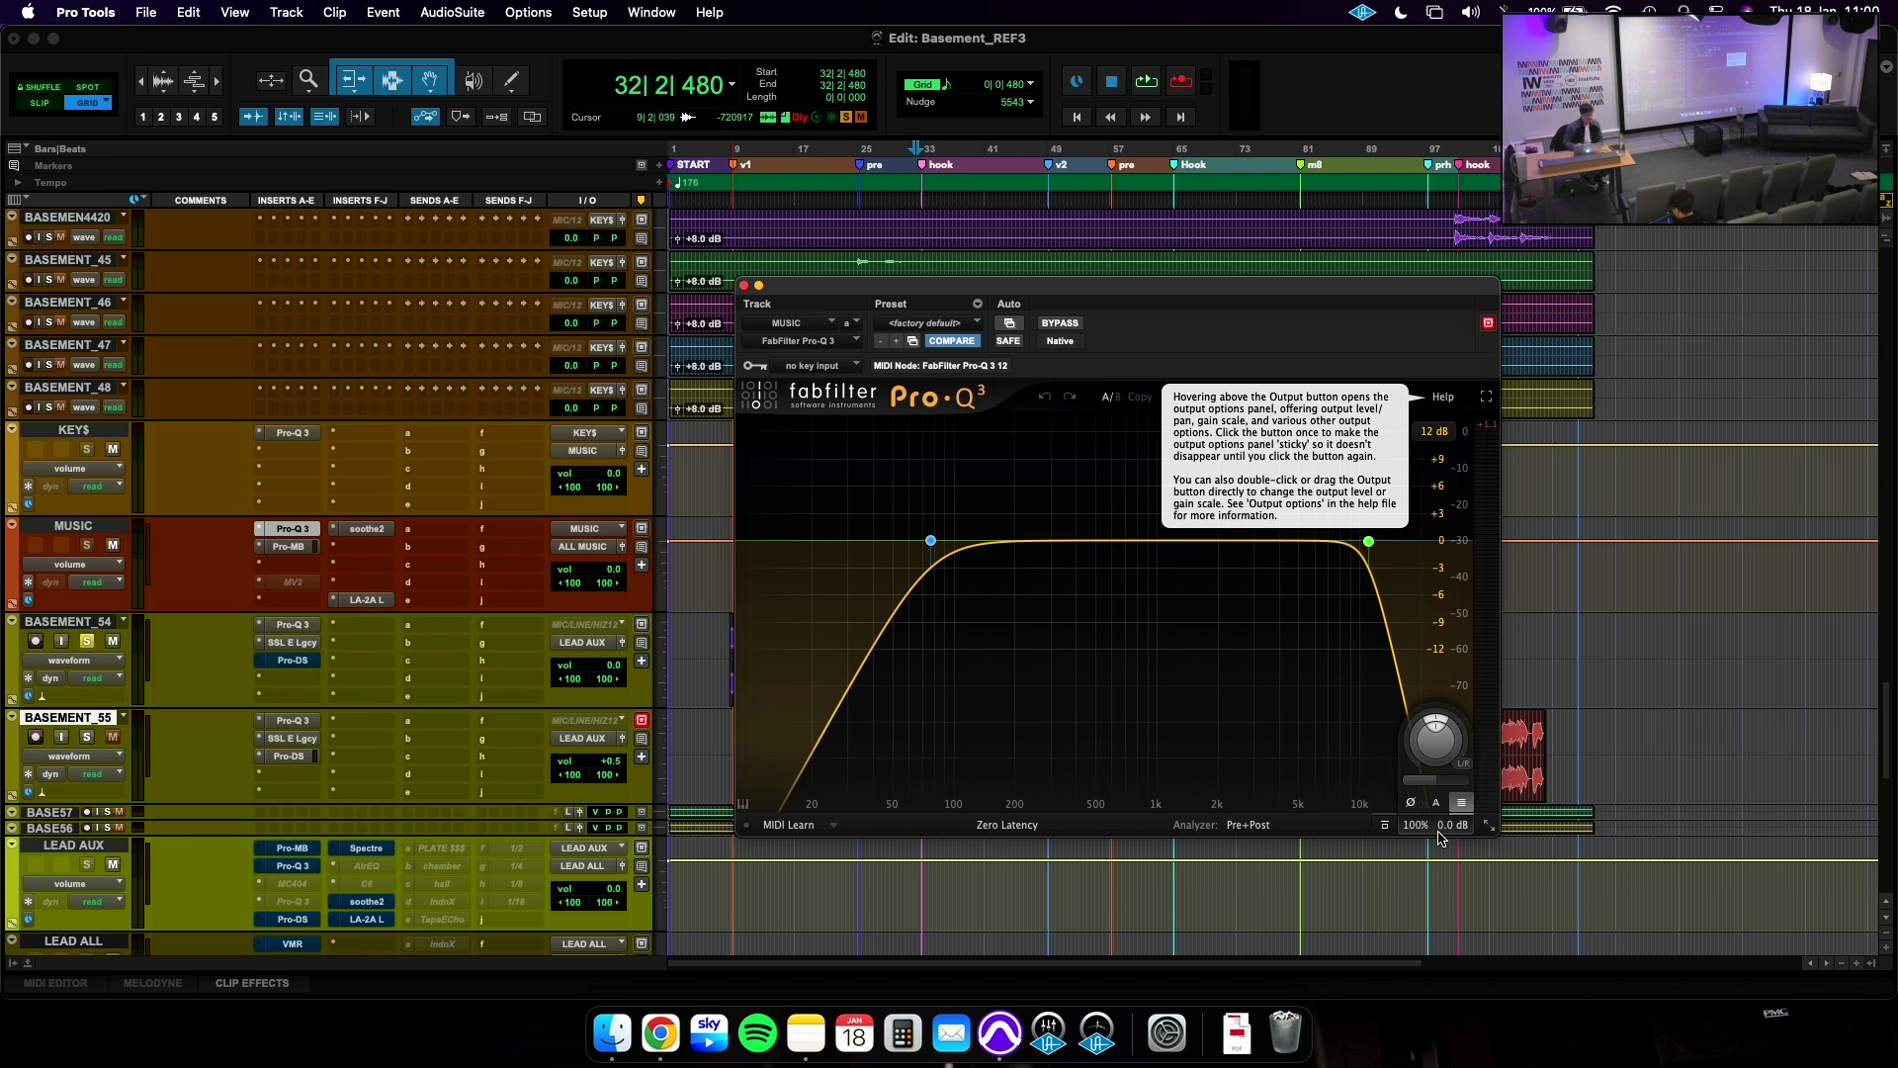
Close the MUSIC bus EQ and look at the SSL channel strip and Pro-Q 3 inserted on BASEMENT_54.
left_click(744, 285)
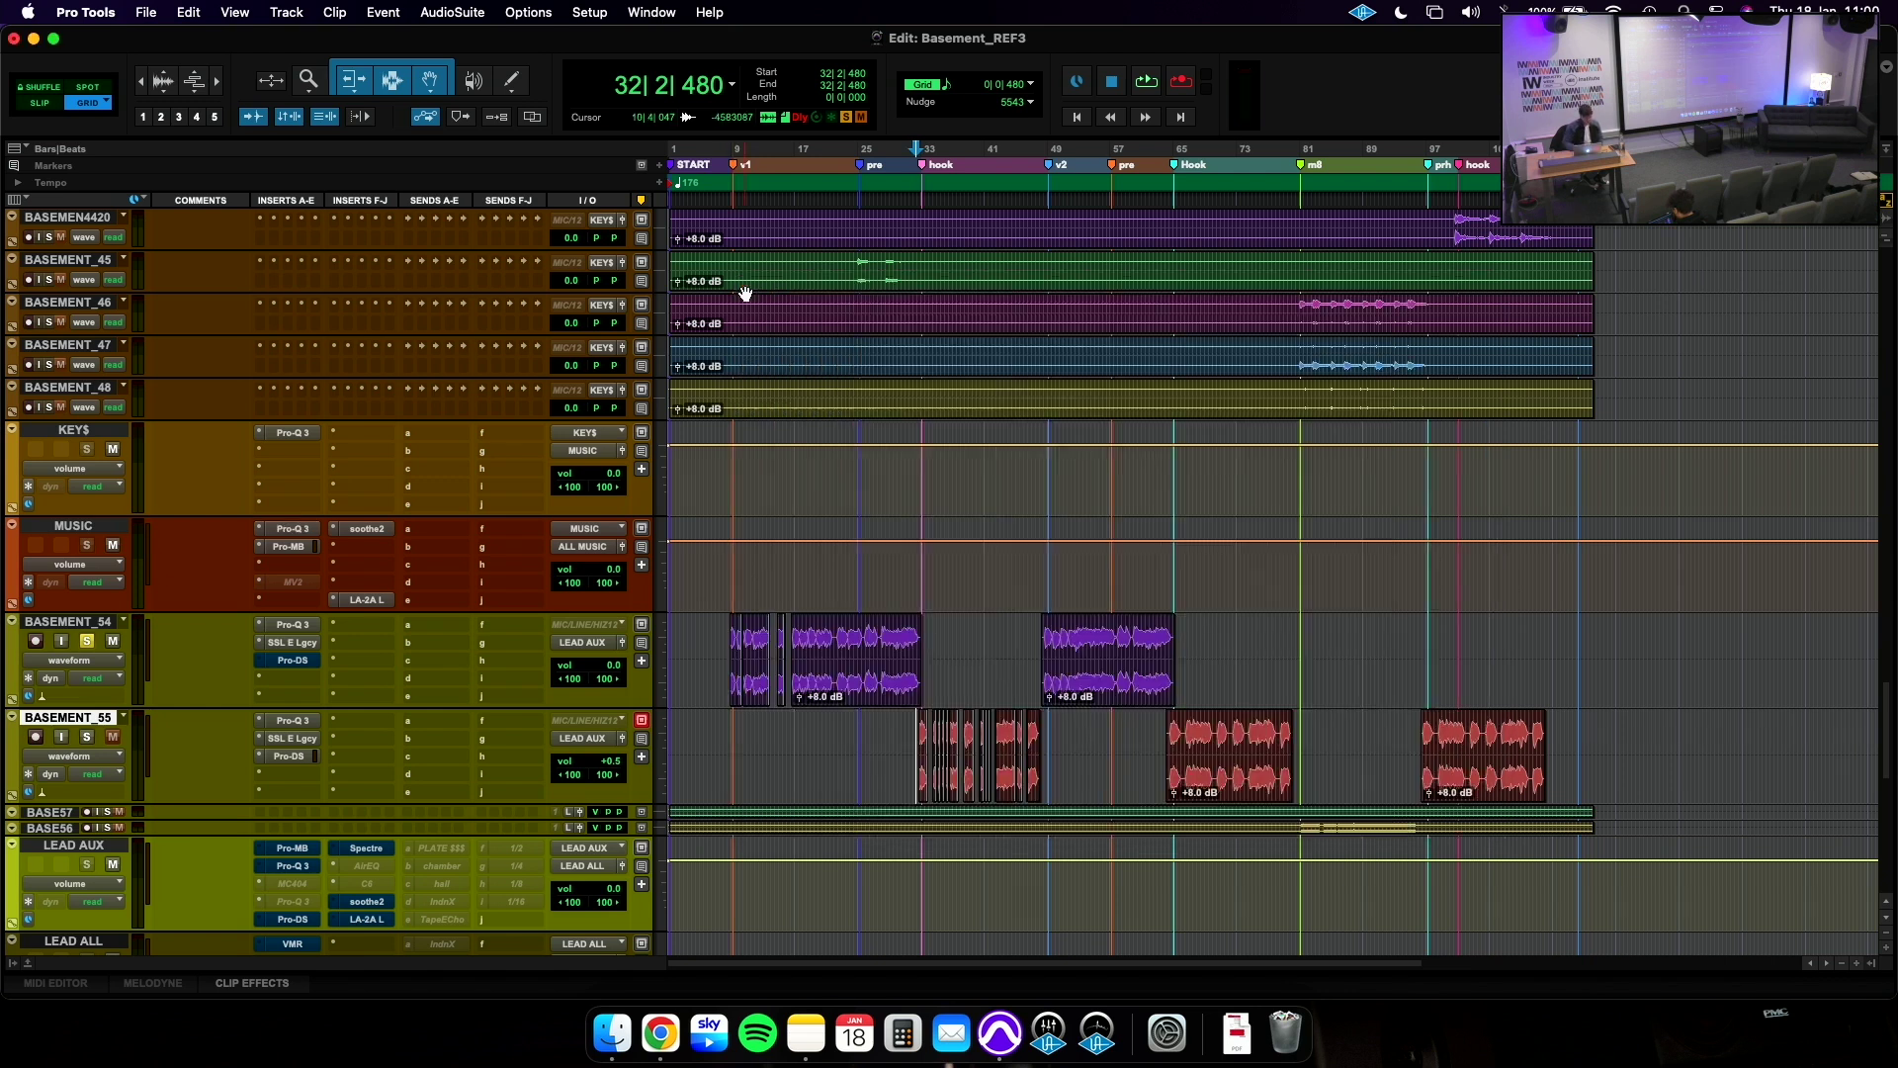
scroll(607, 527, "down", 1)
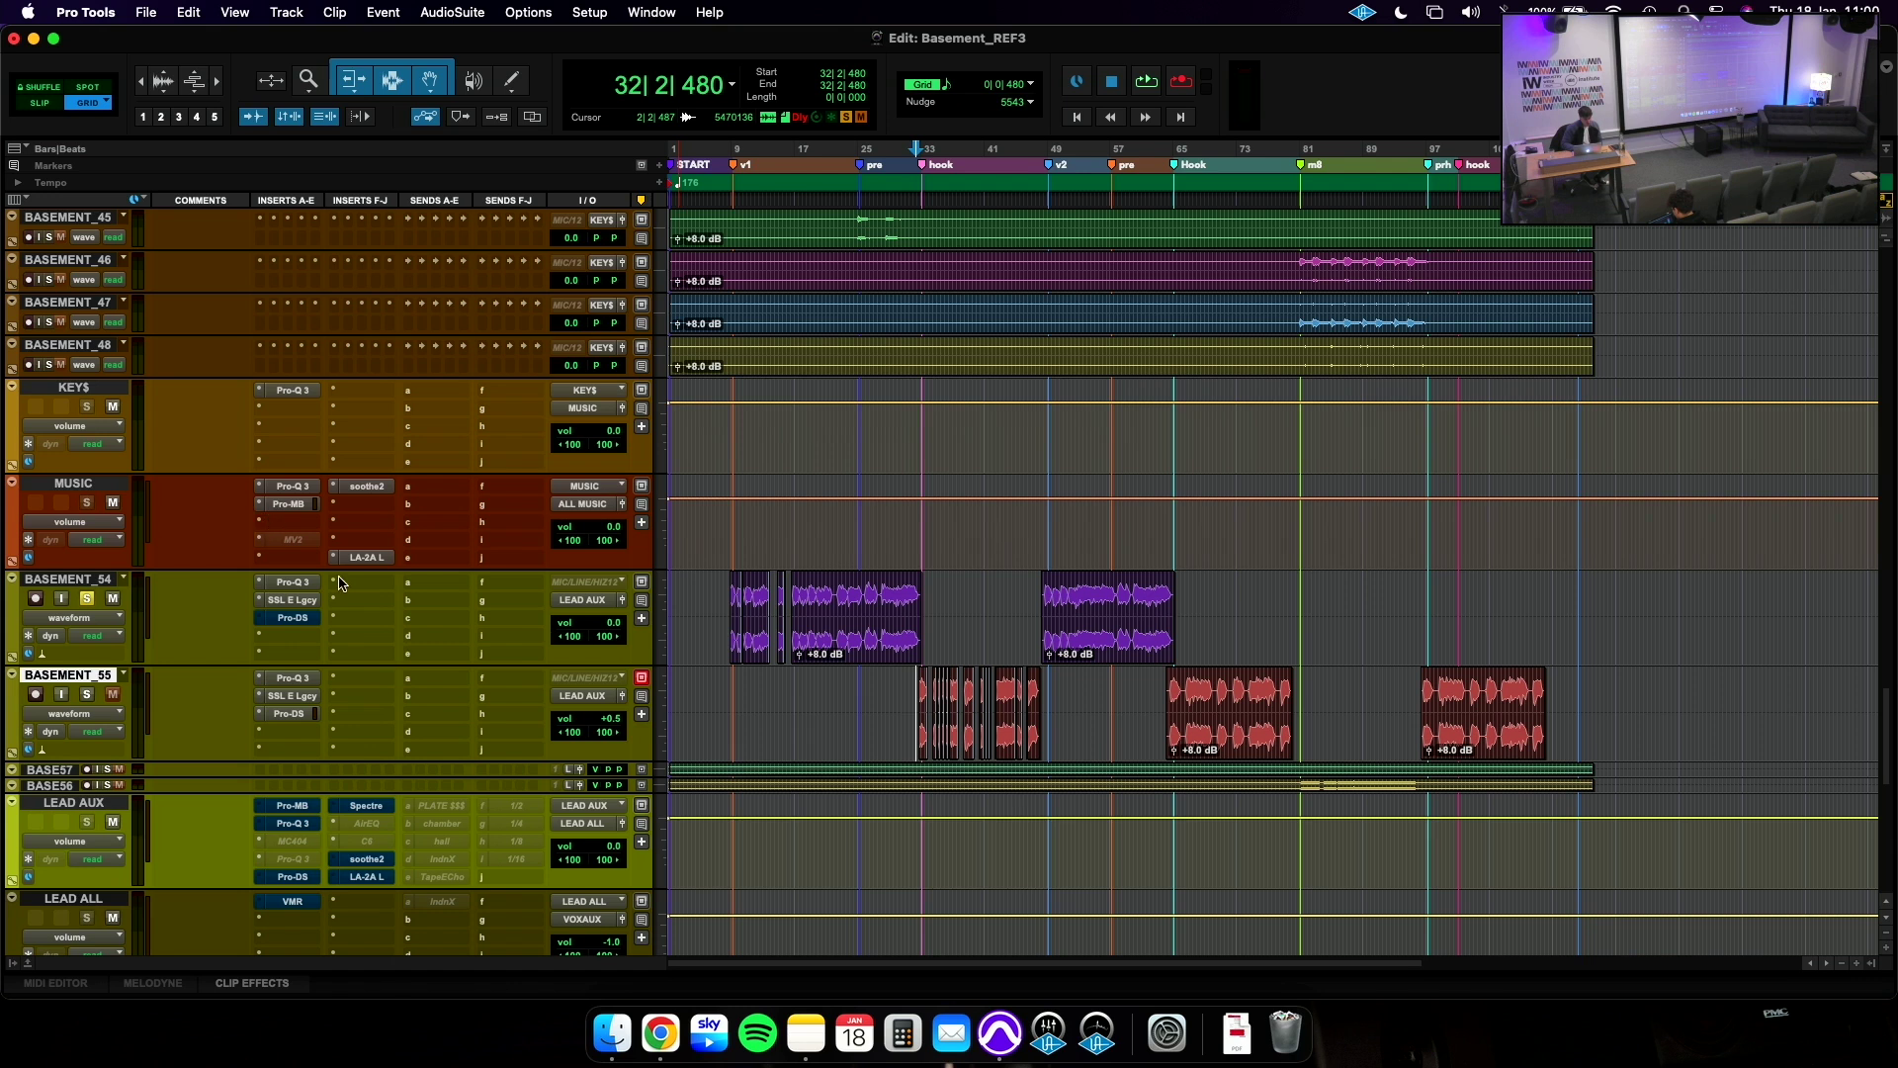
left_click(292, 600)
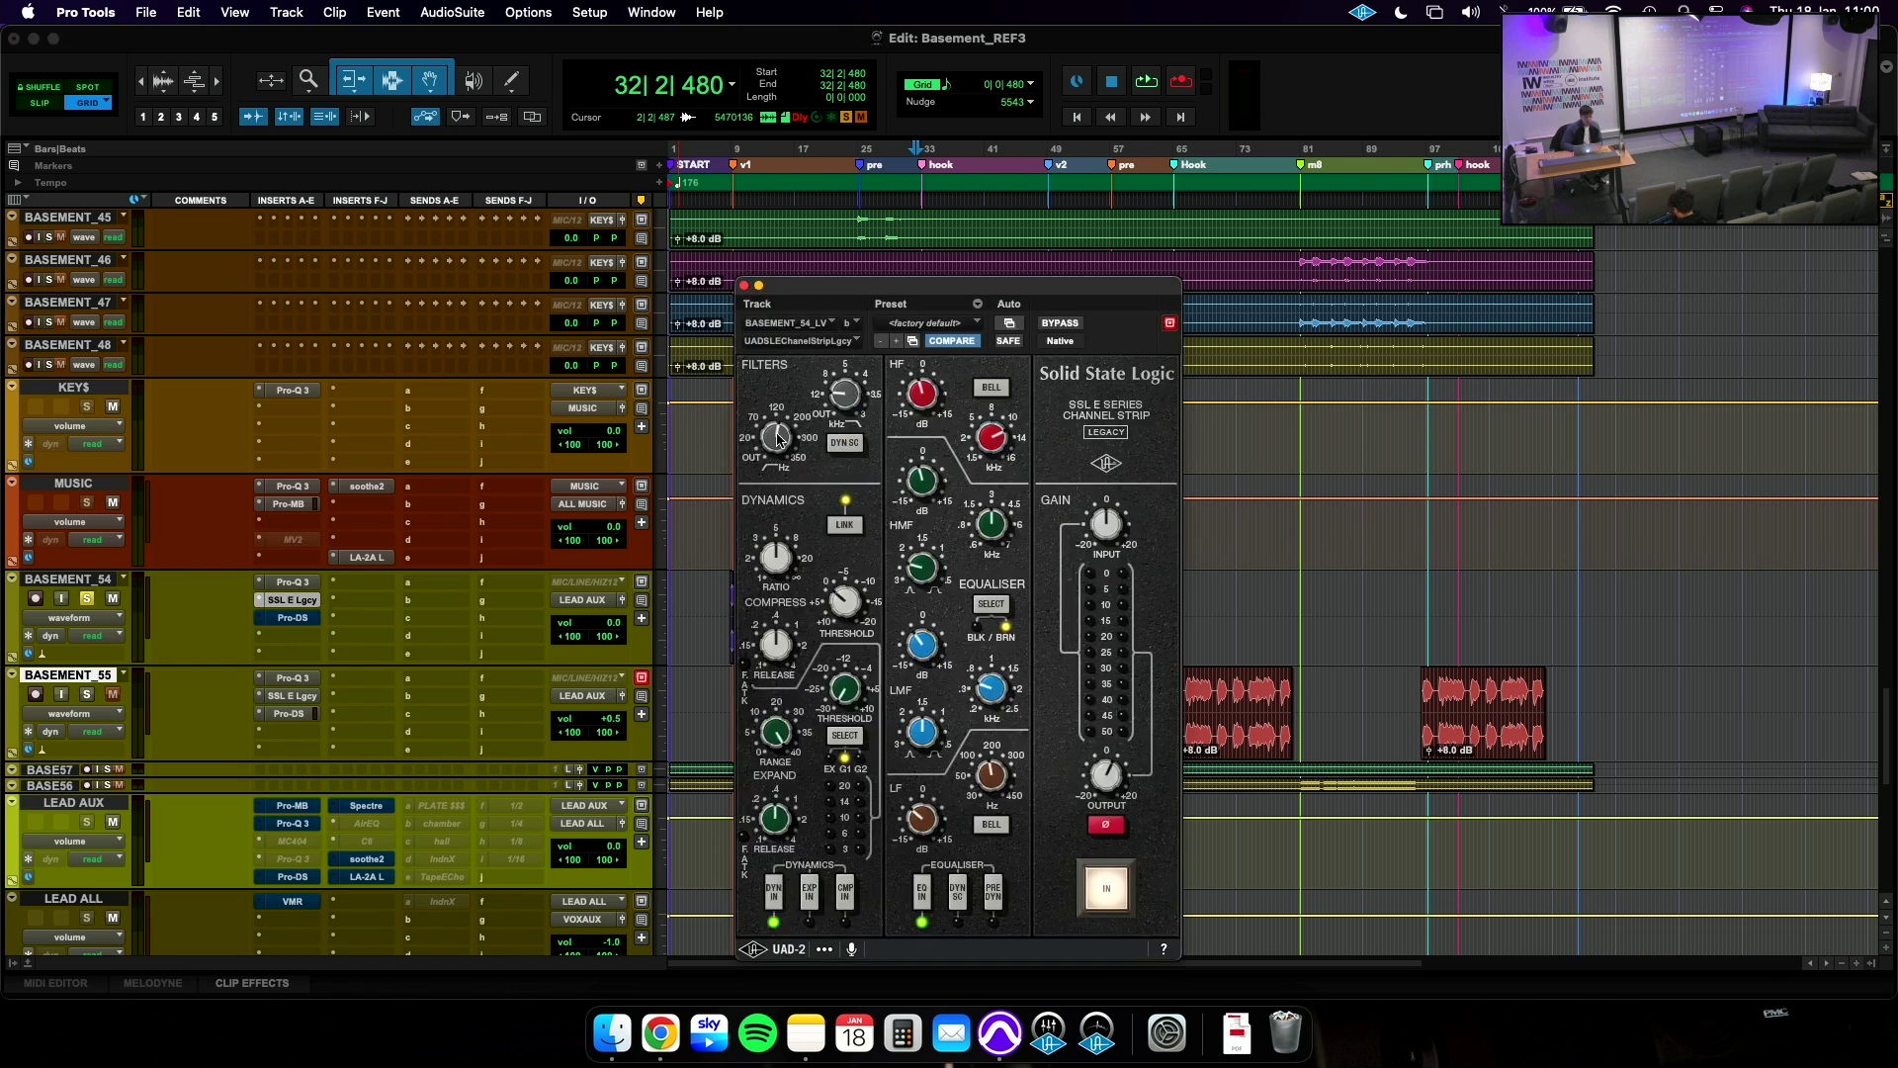
left_click(293, 584)
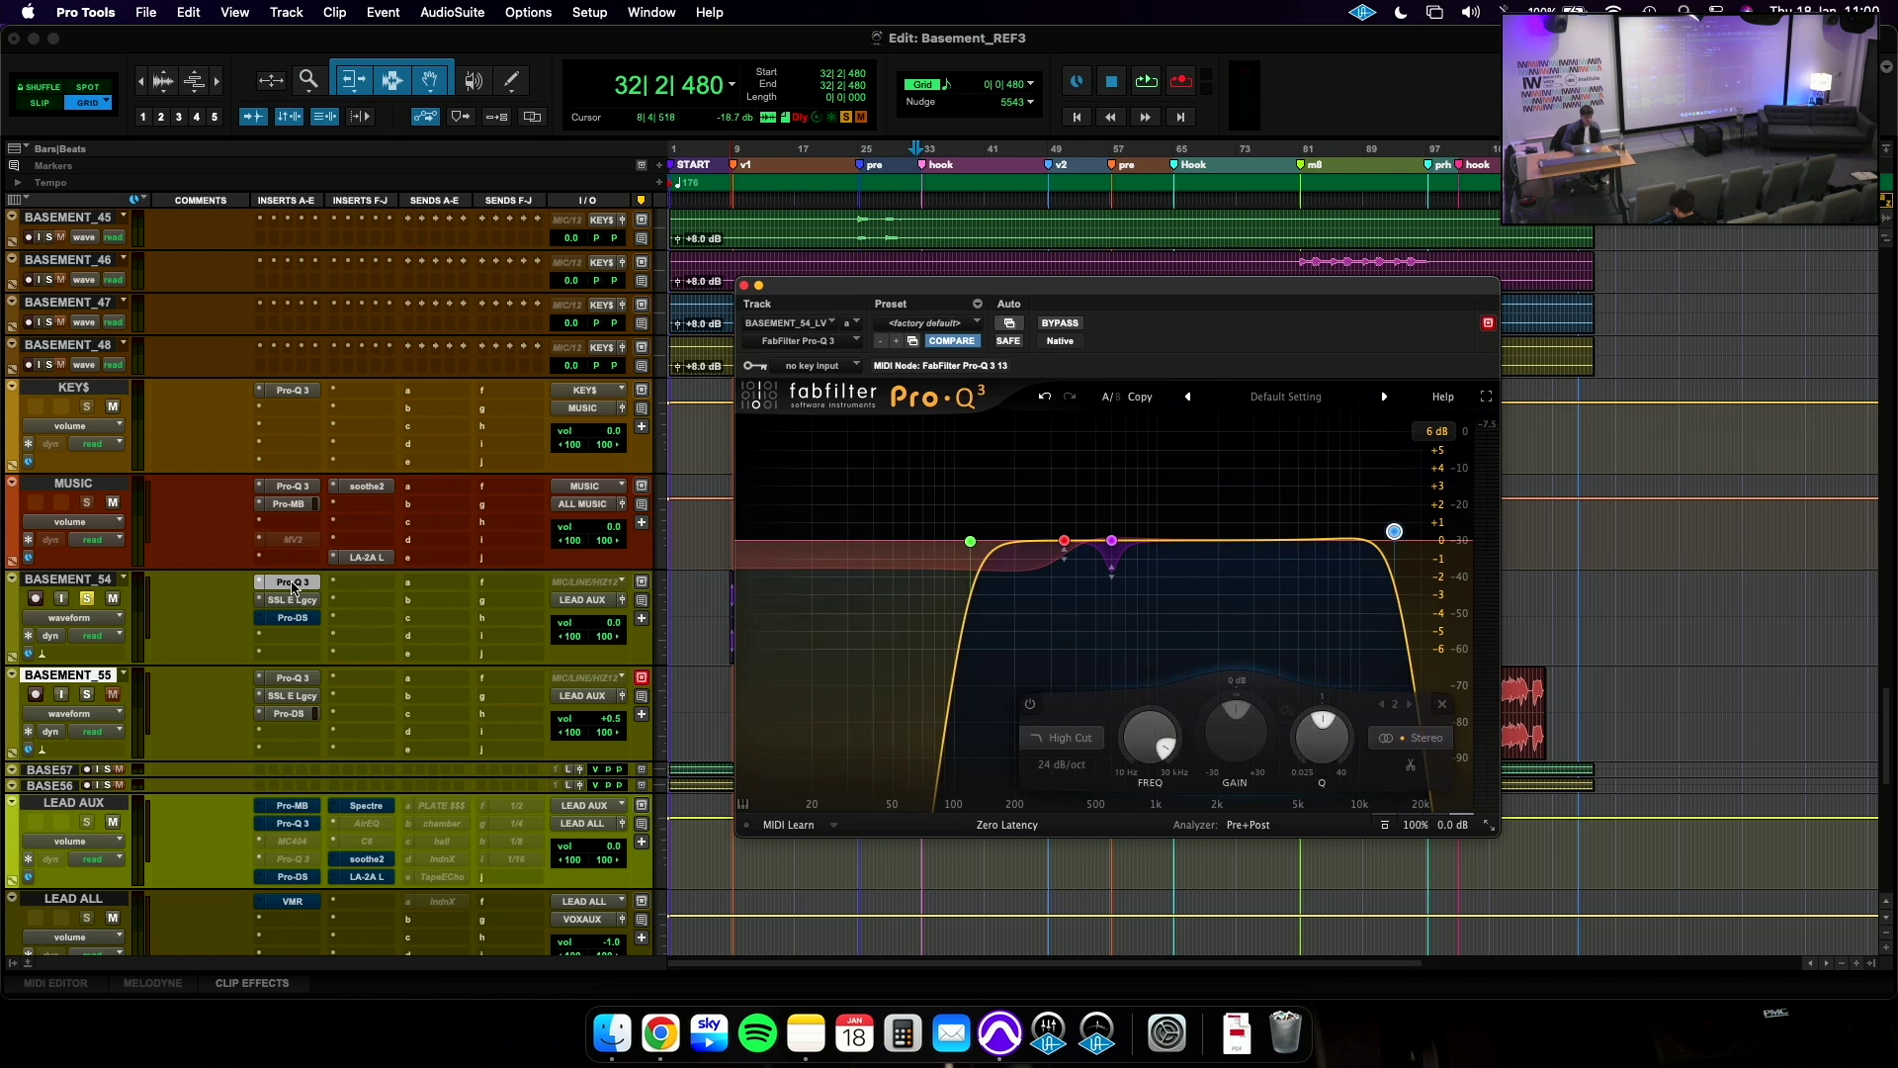
left_click(293, 583)
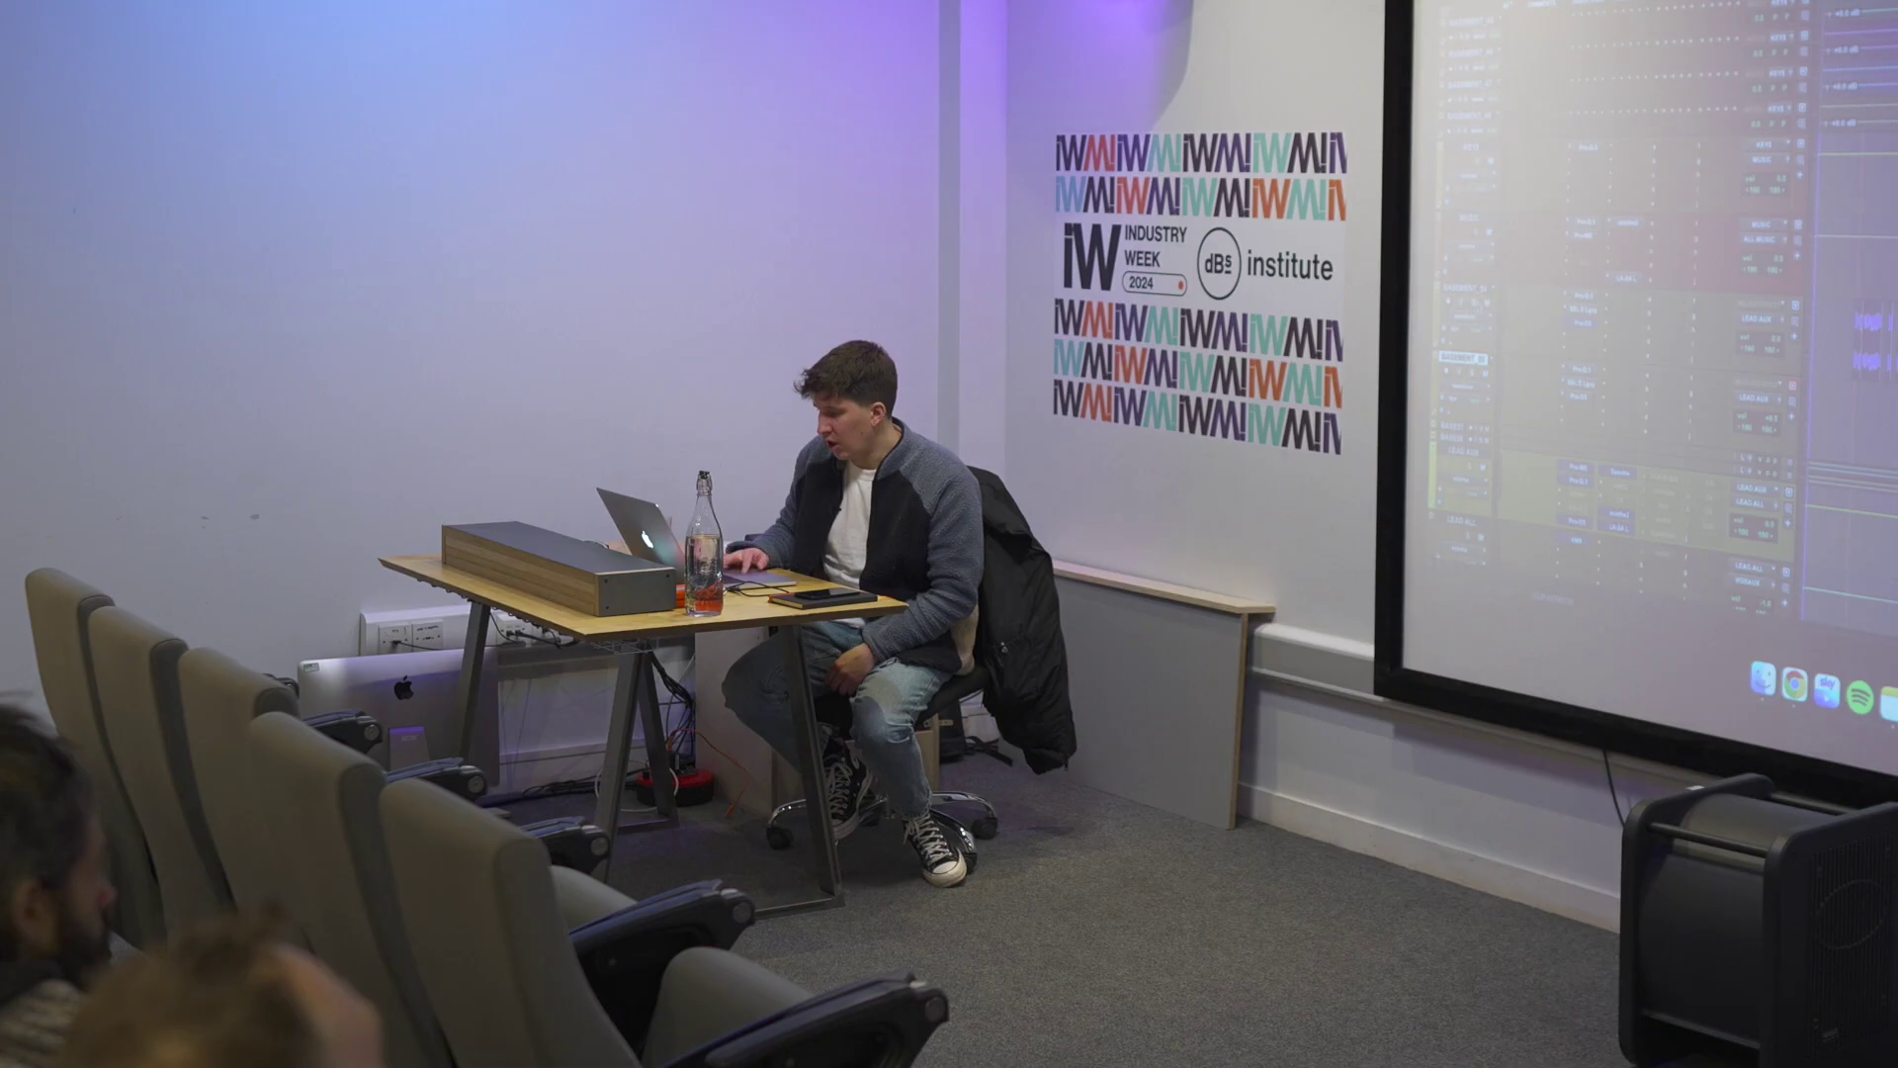
Select the second-verse clip on BASEMENT_54 and play it back from bar 48.
left_click(1463, 287)
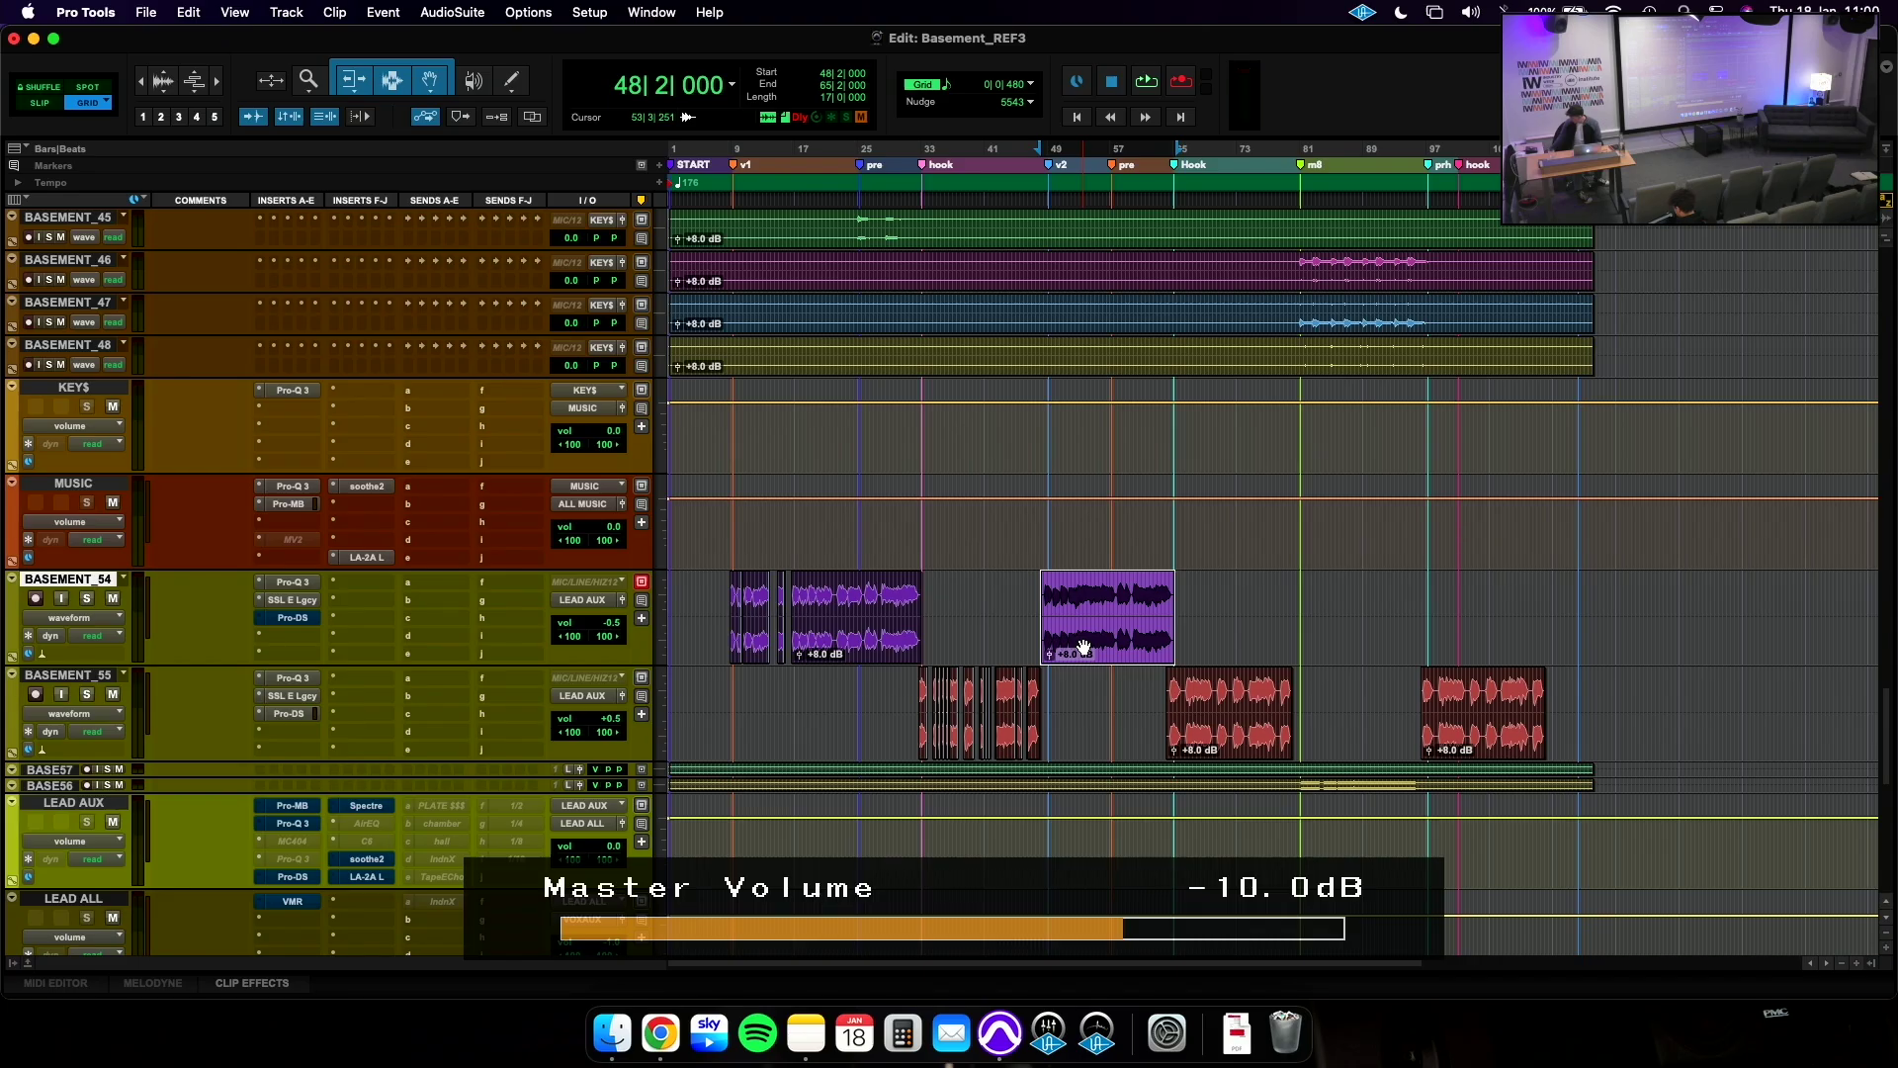
key("space")
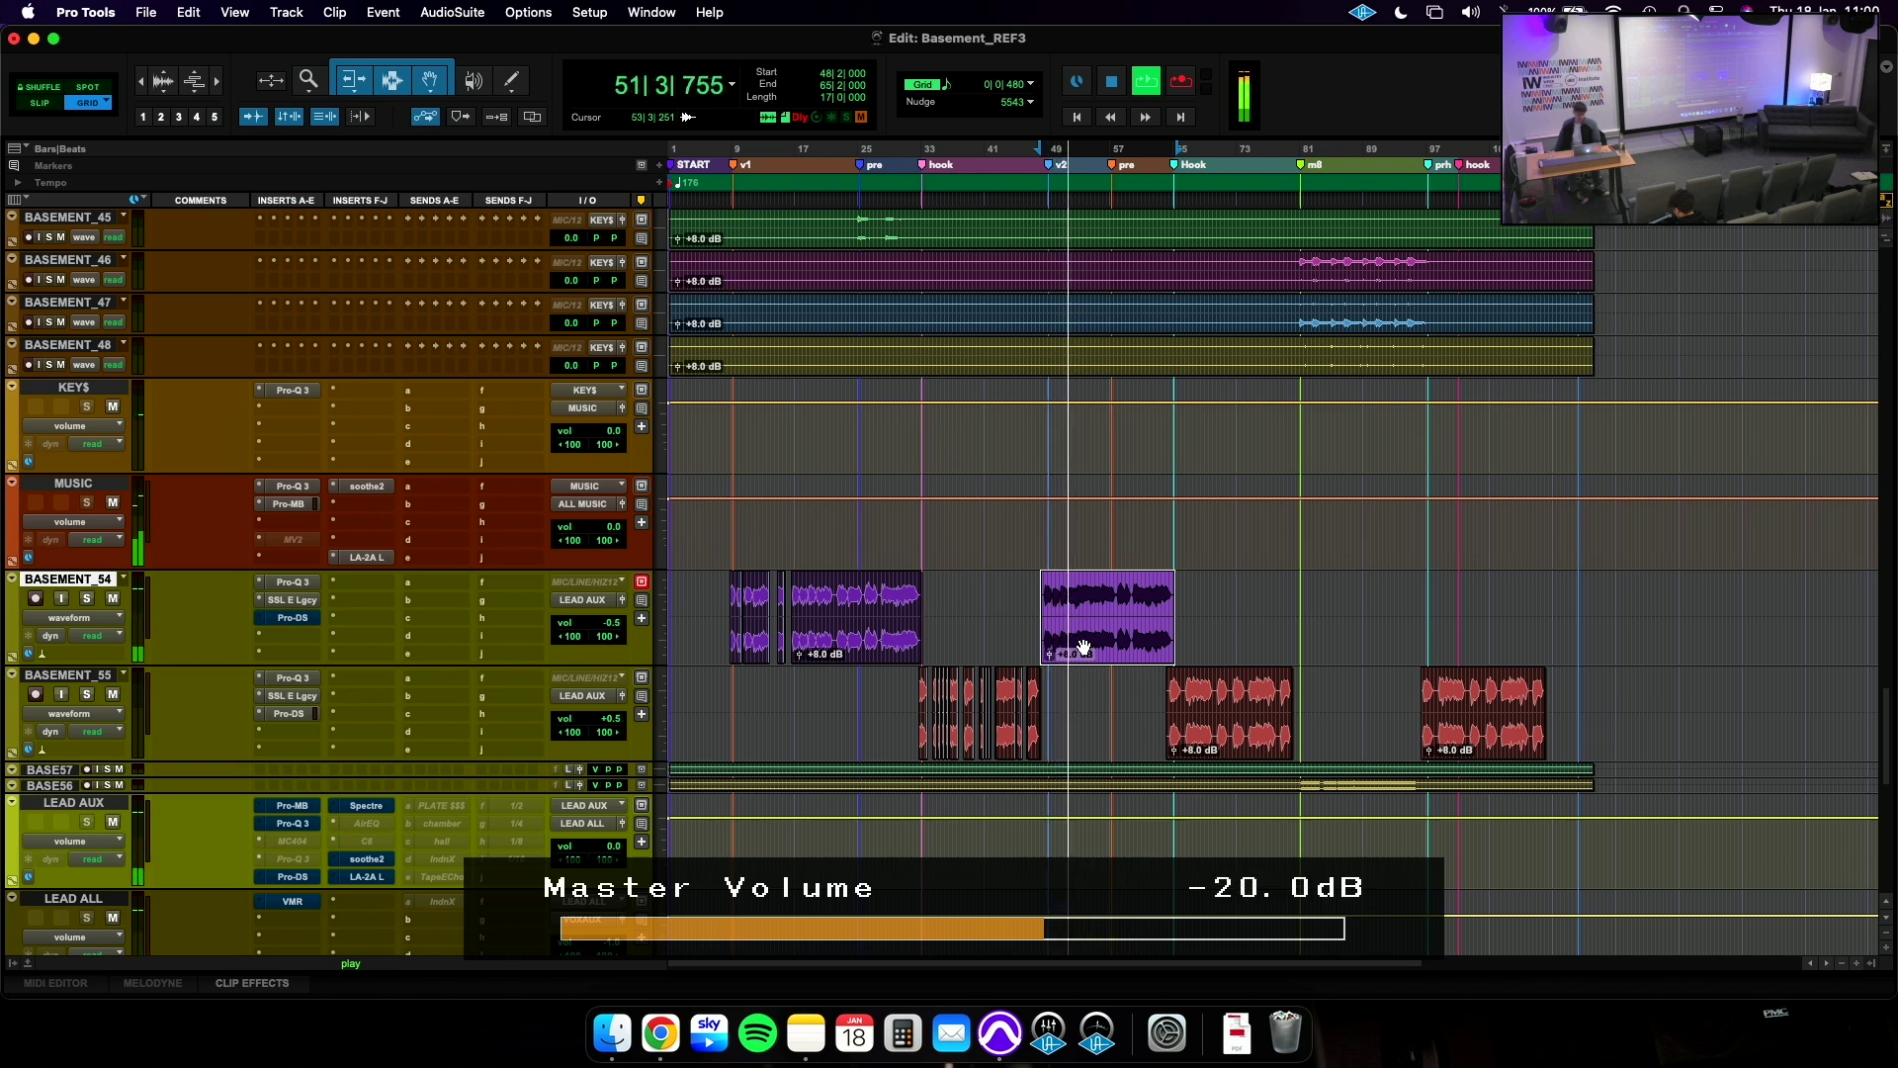
key("space")
Review the Pro-Q 3 and SSL channel strip settings on BASEMENT_54, moving the plug-in window higher and closing it.
left_click(303, 623)
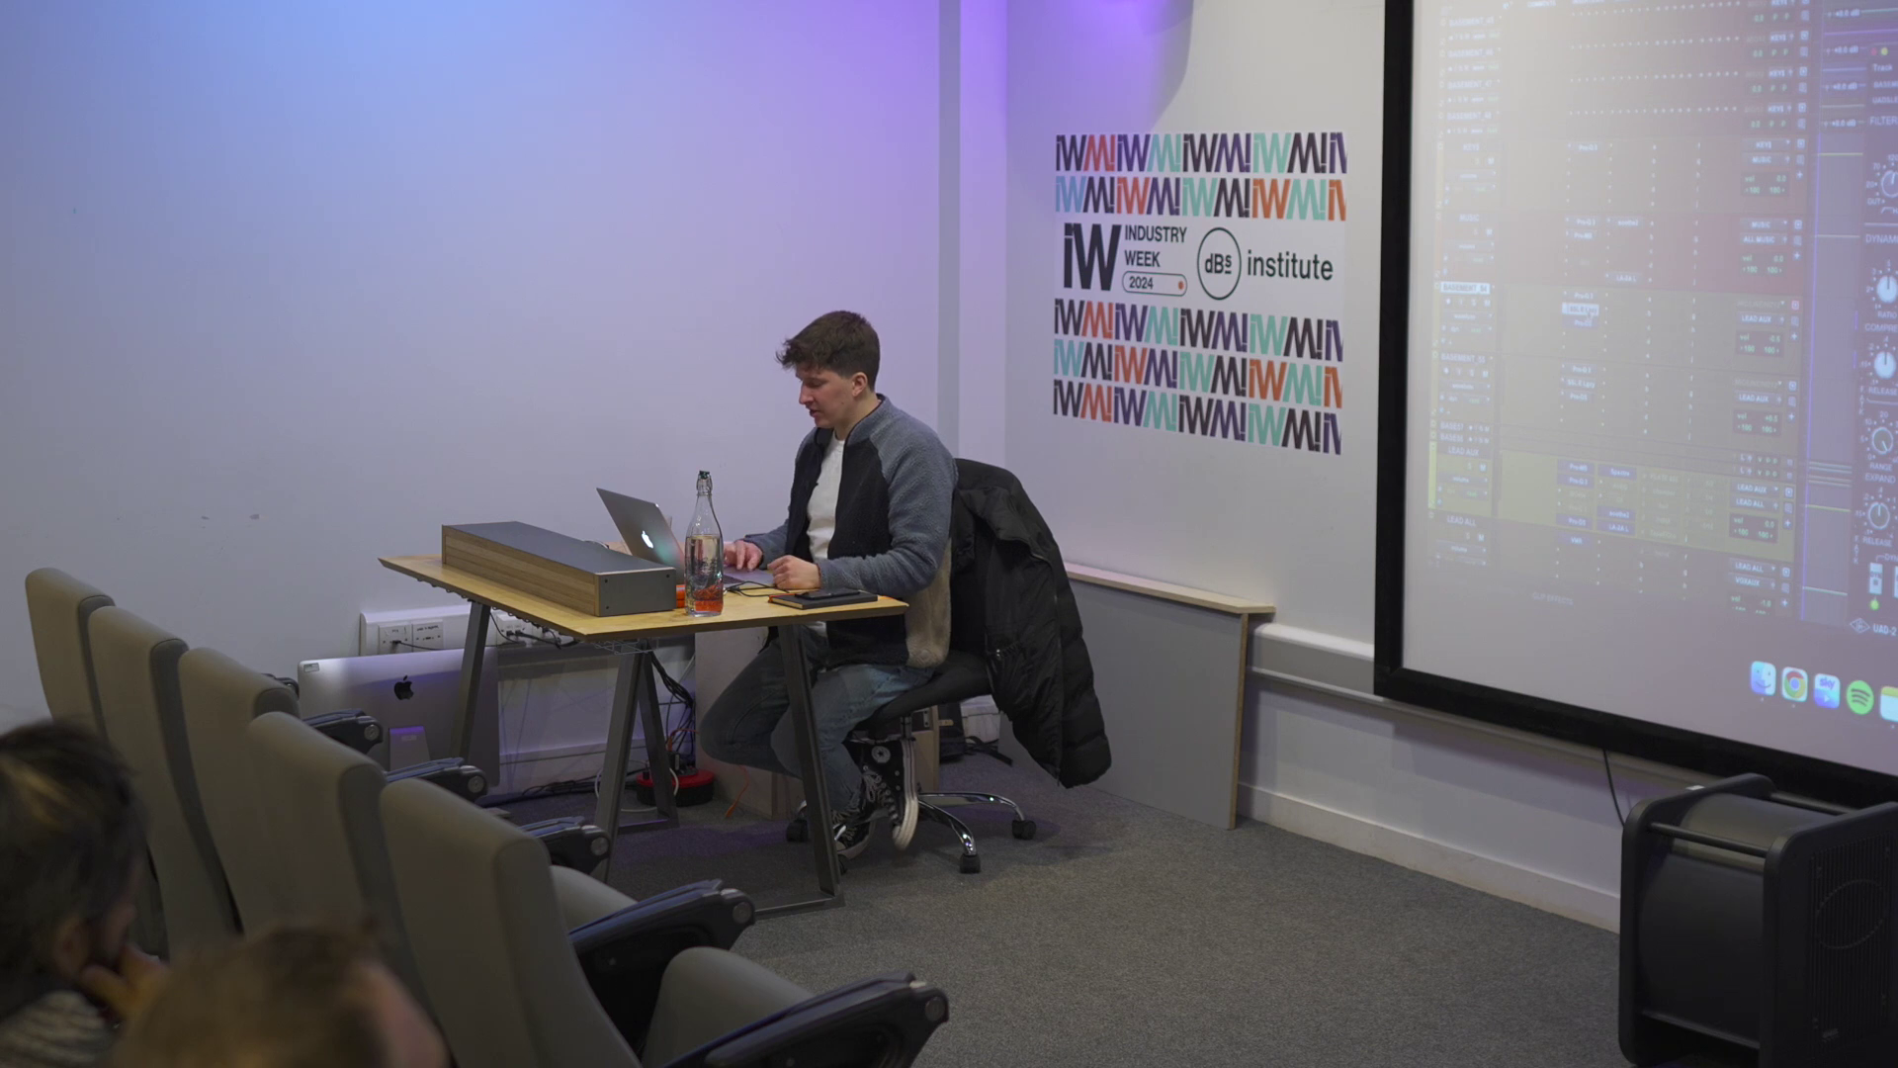
key("super+w")
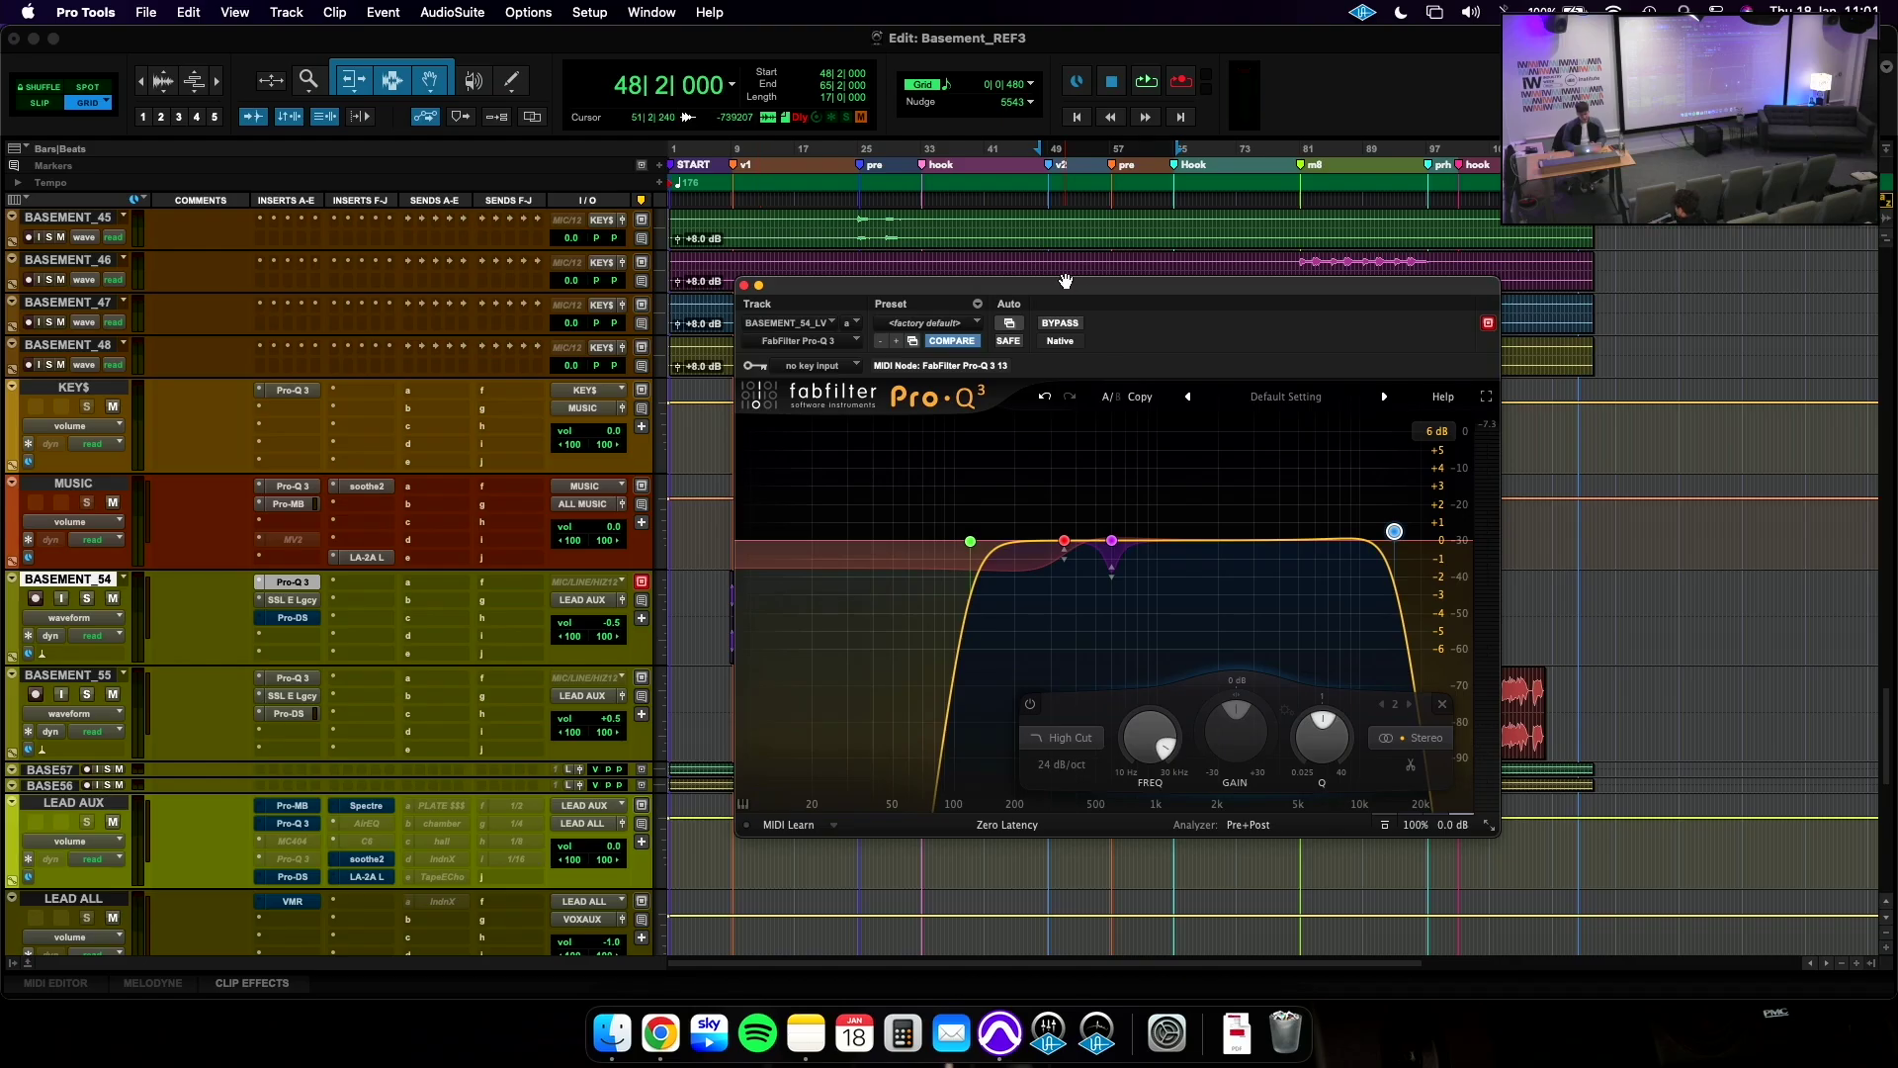
left_click_drag(1067, 288, 997, 220)
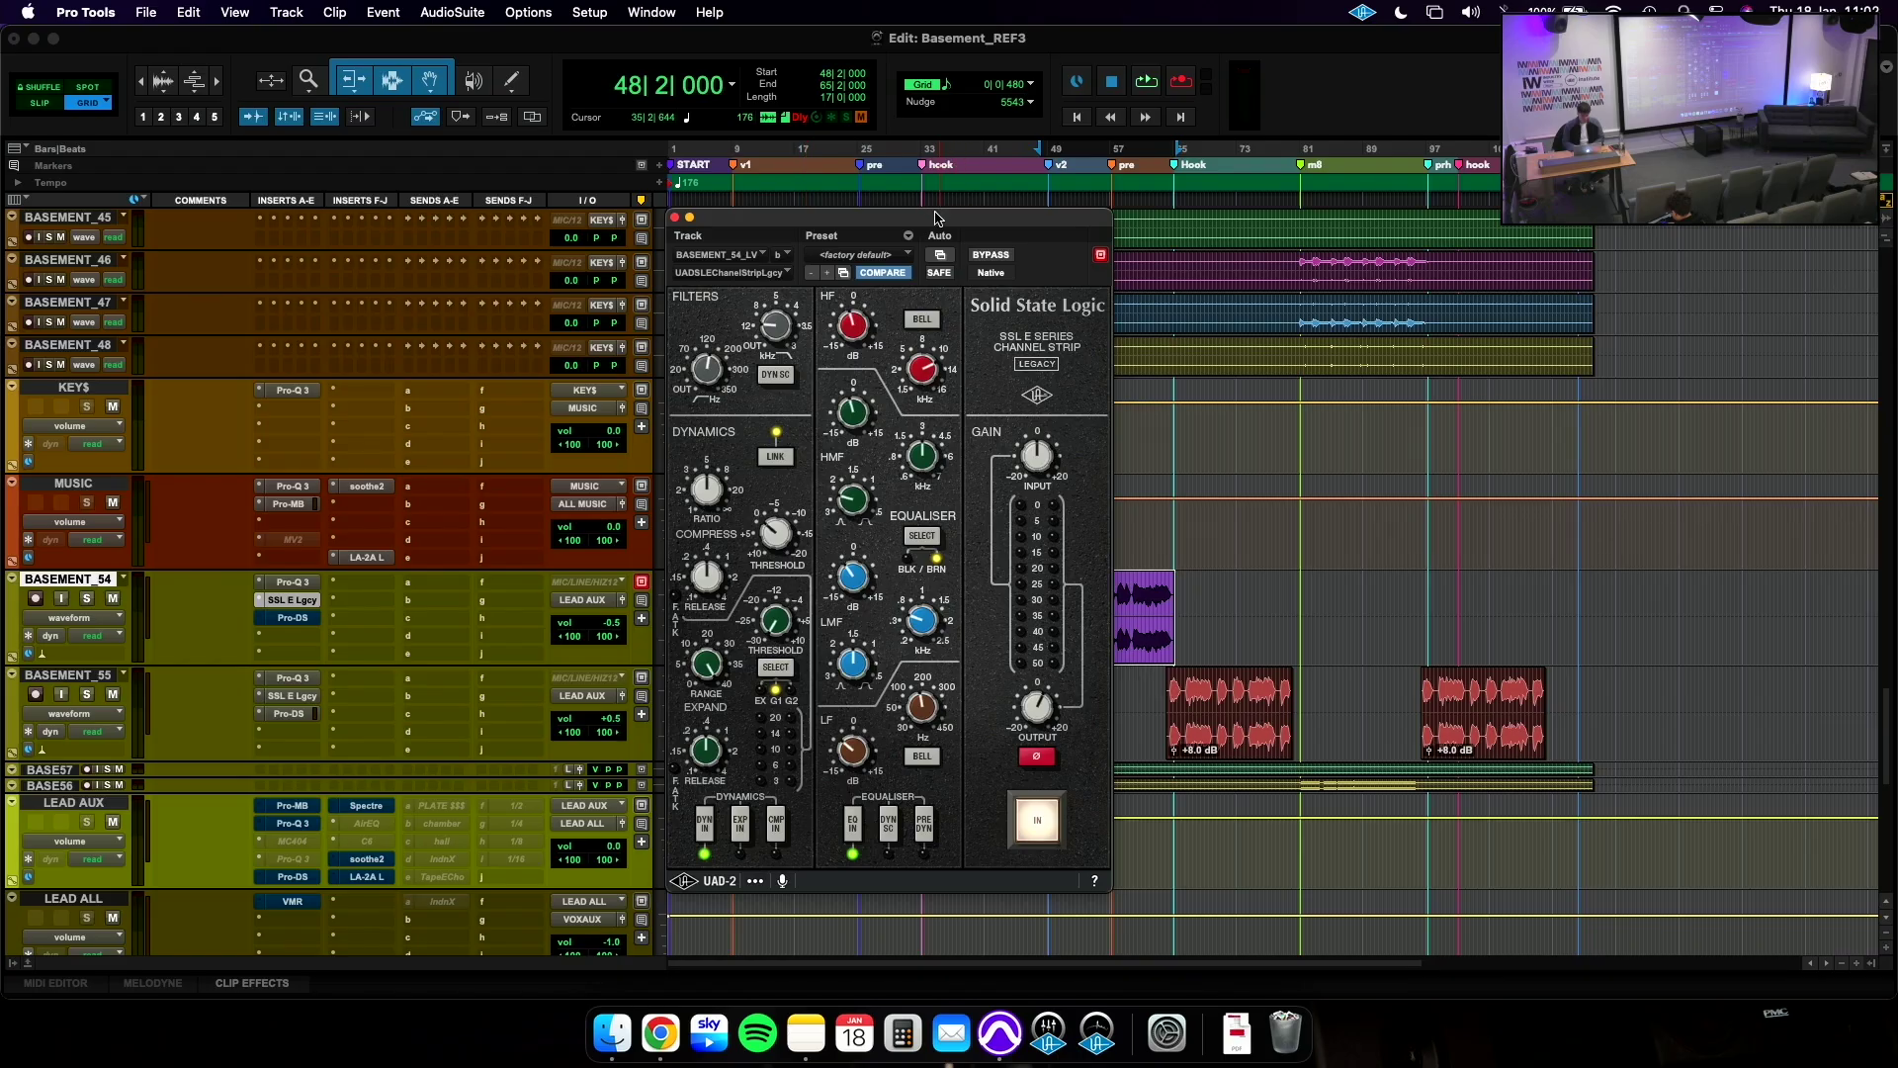
left_click_drag(936, 218, 939, 220)
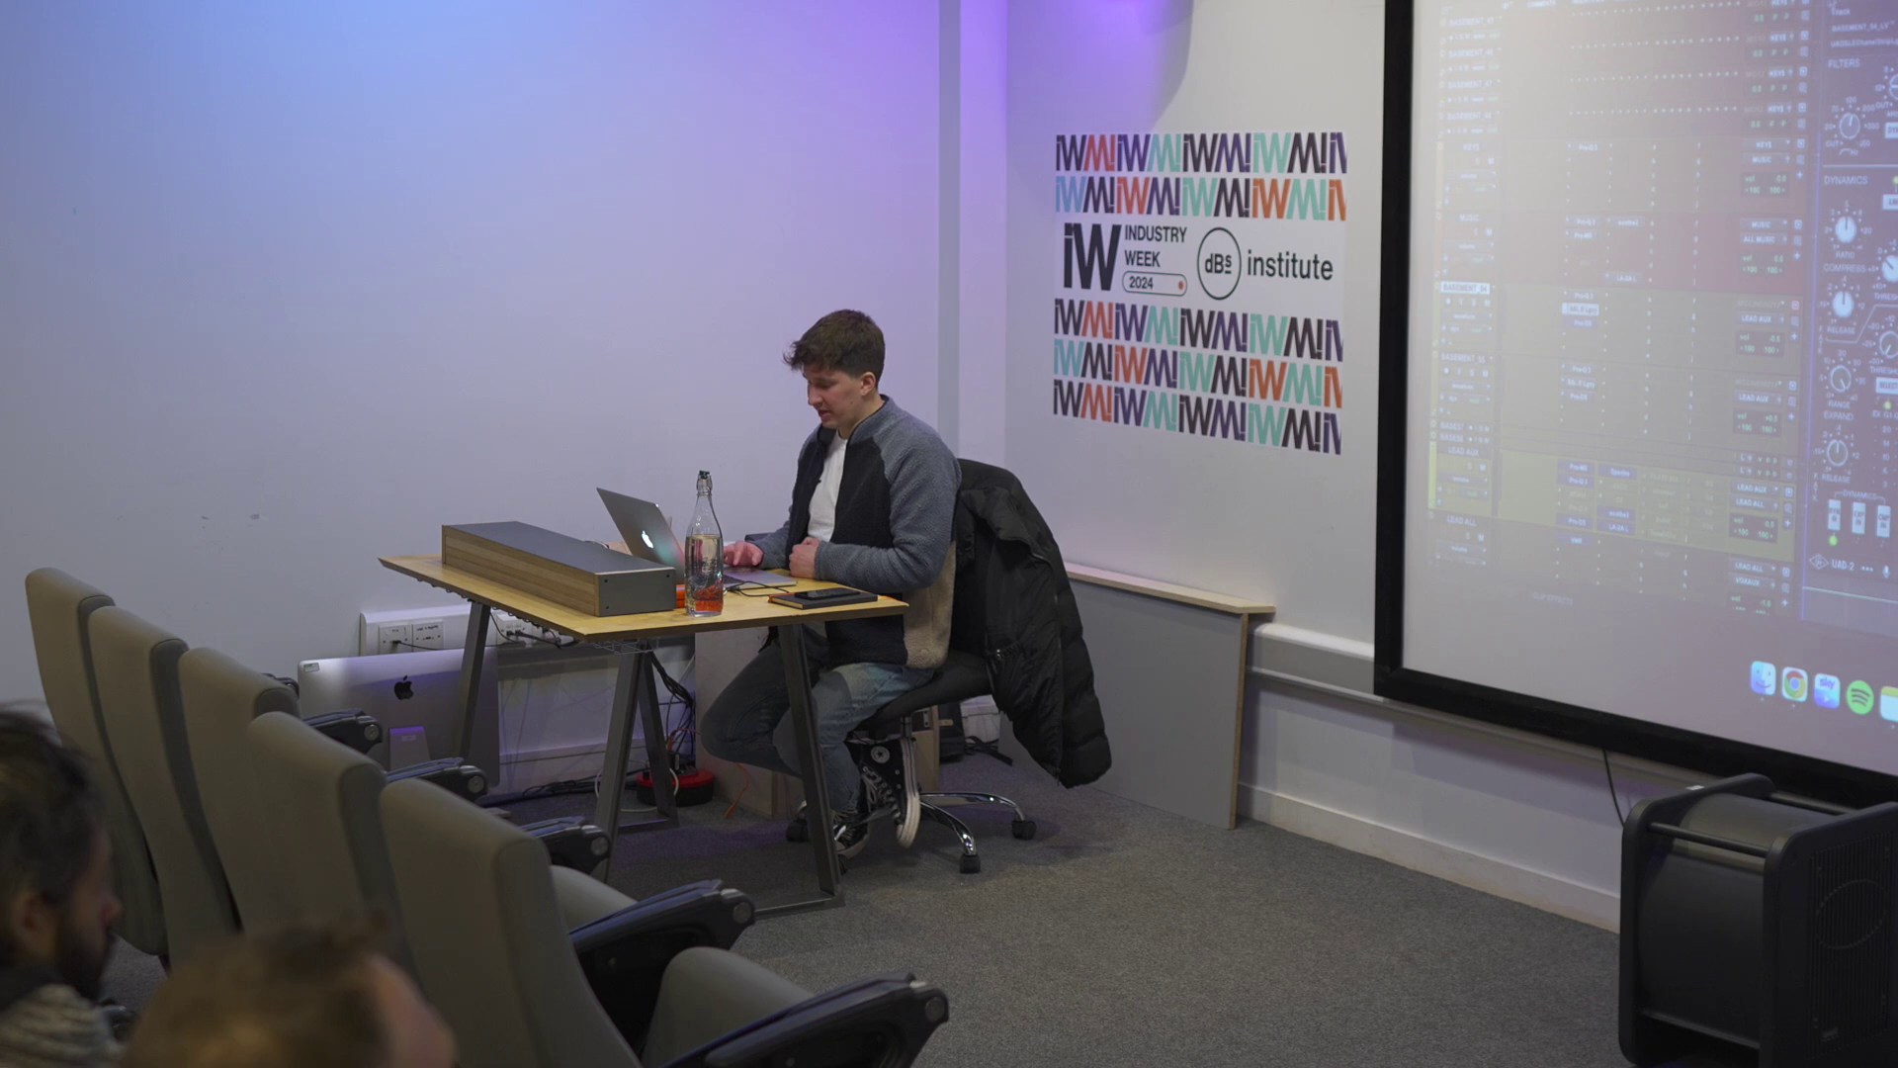
key("super+w")
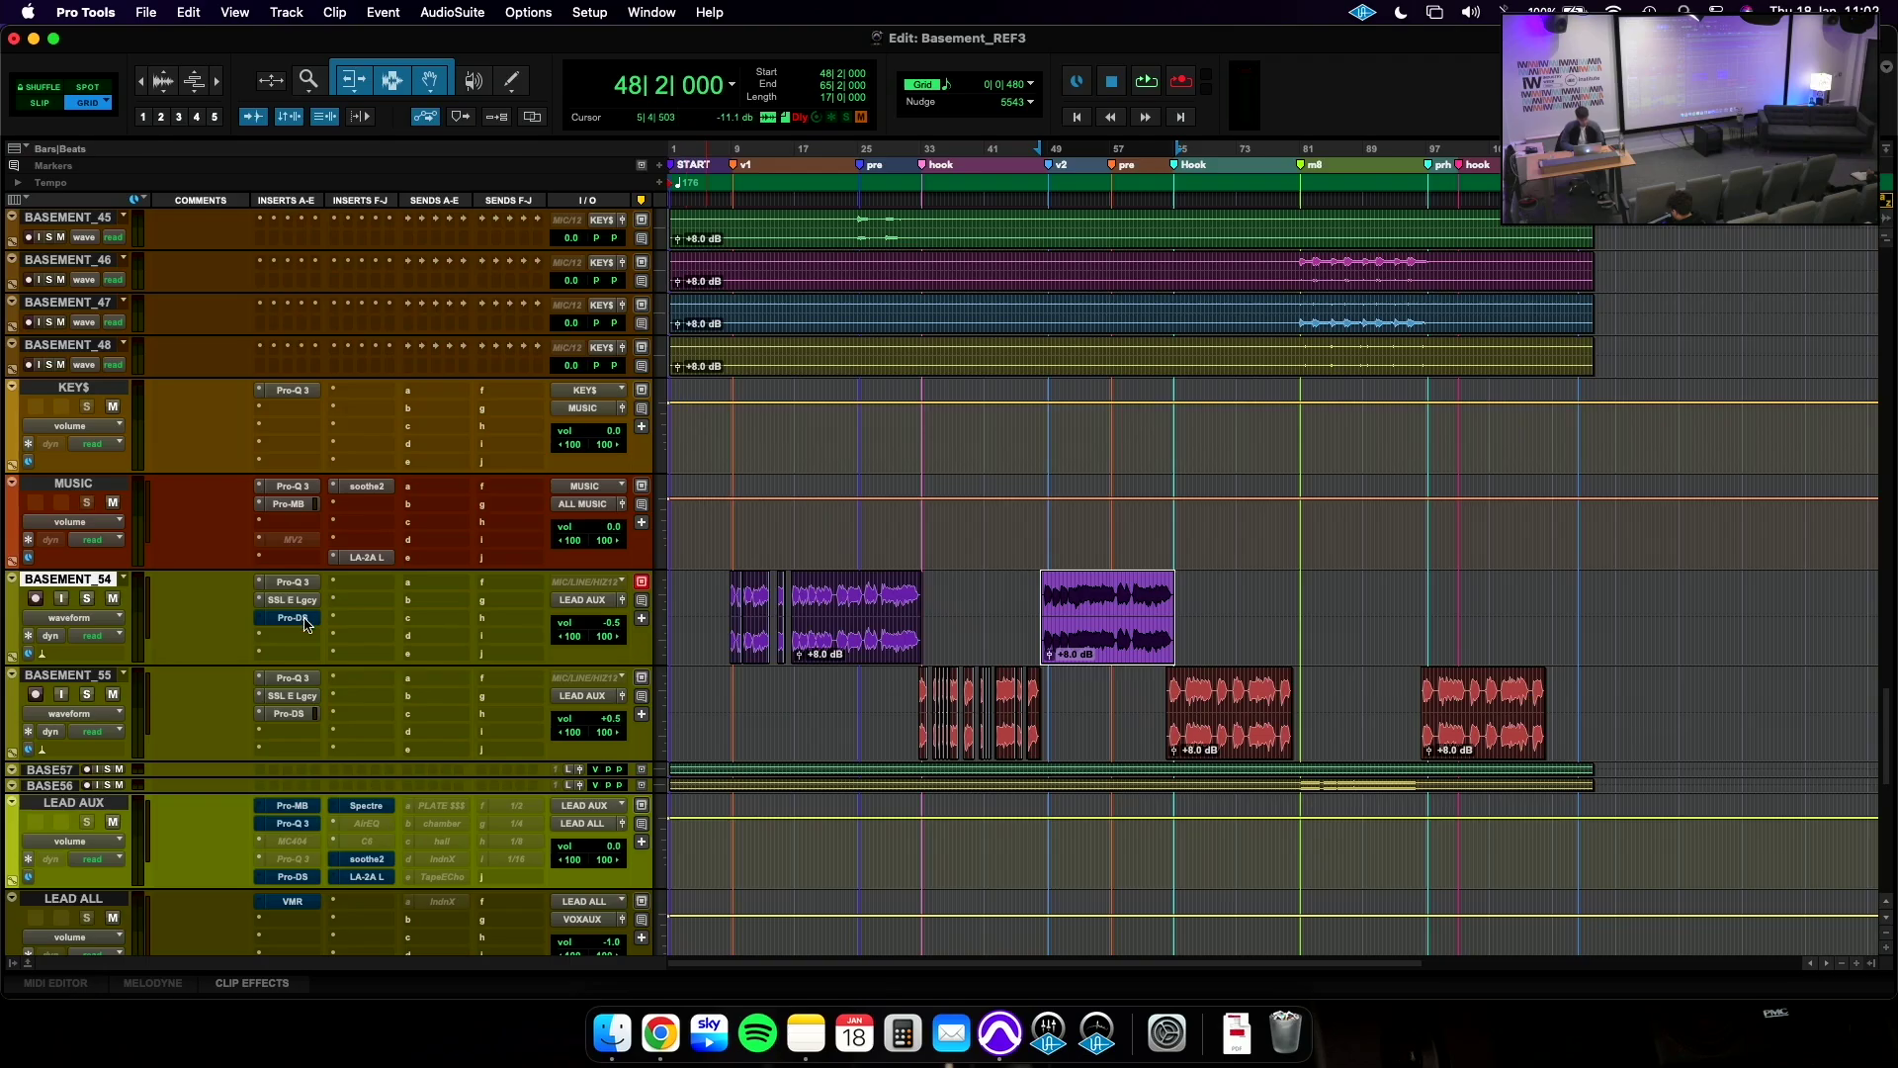
Open the Pro-DS on BASEMENT_54 and try its Audition mode while playing the hook from bar 33.
left_click(288, 618)
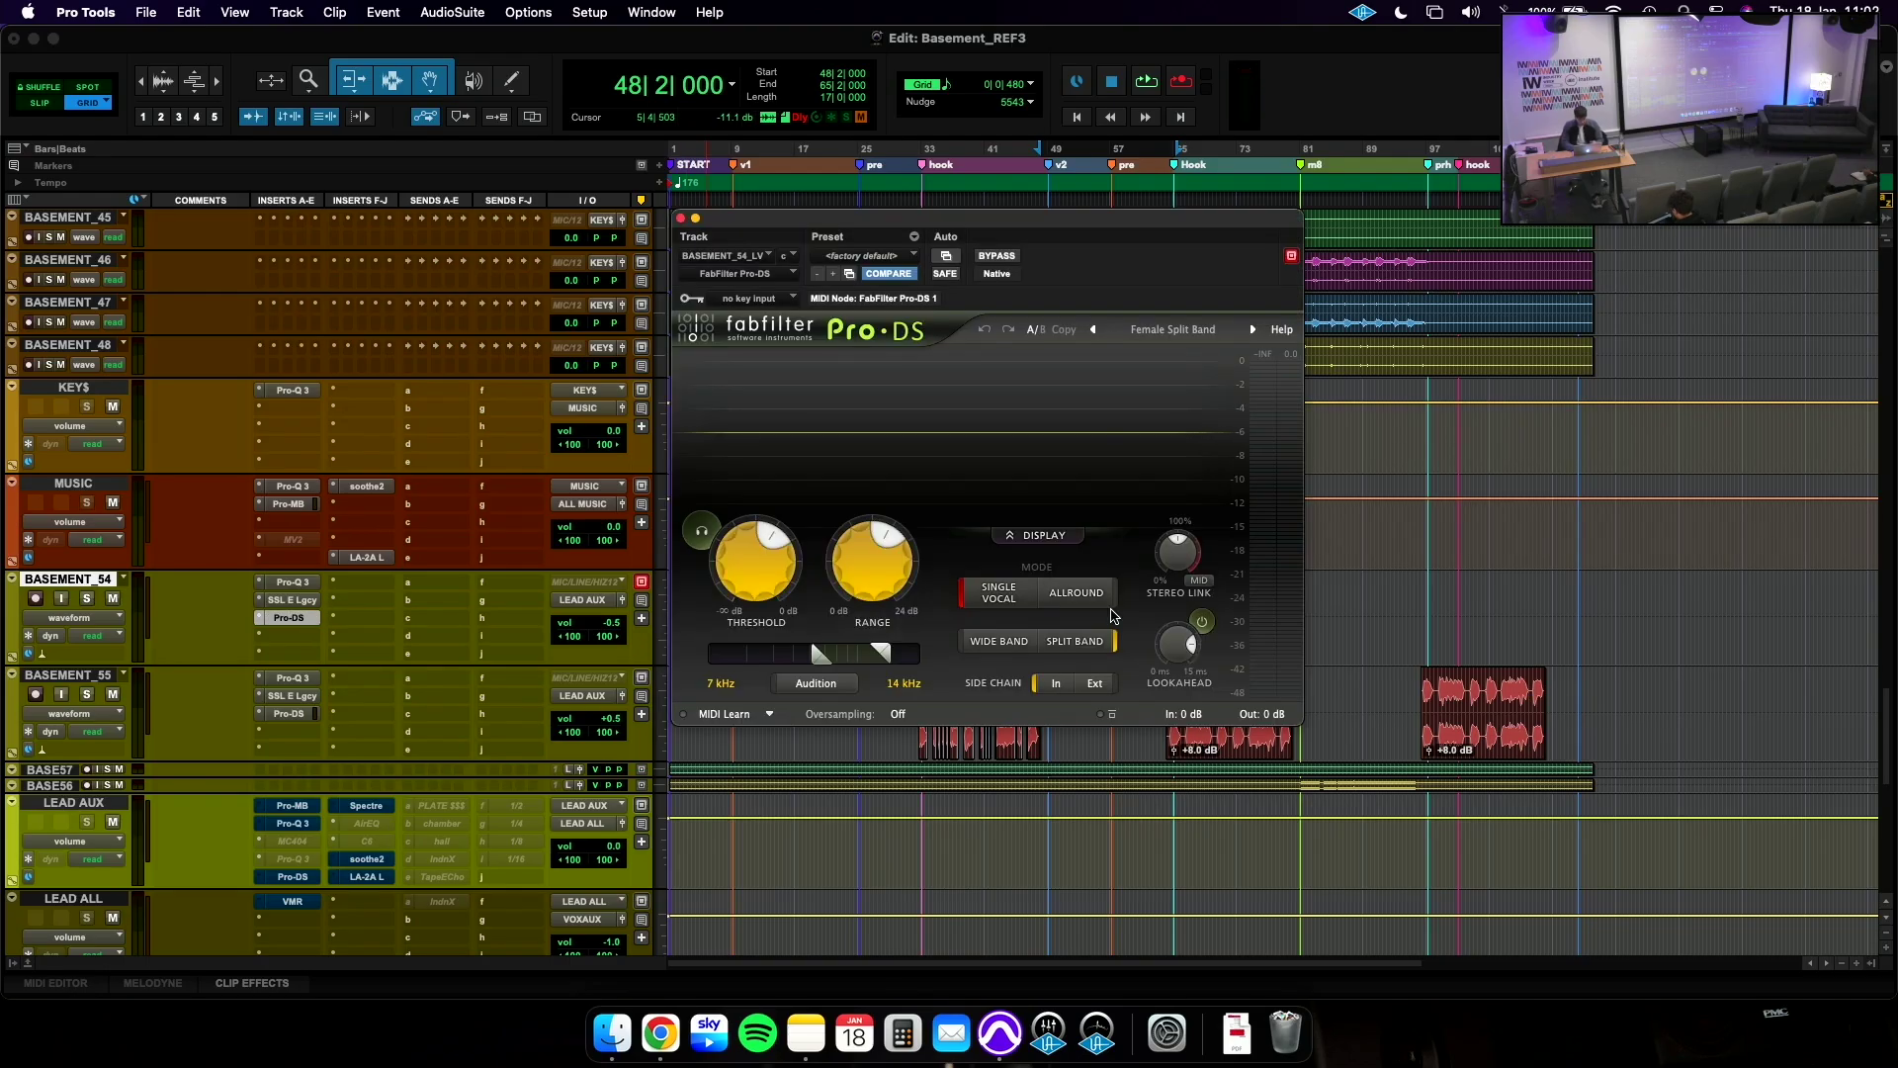
left_click(819, 685)
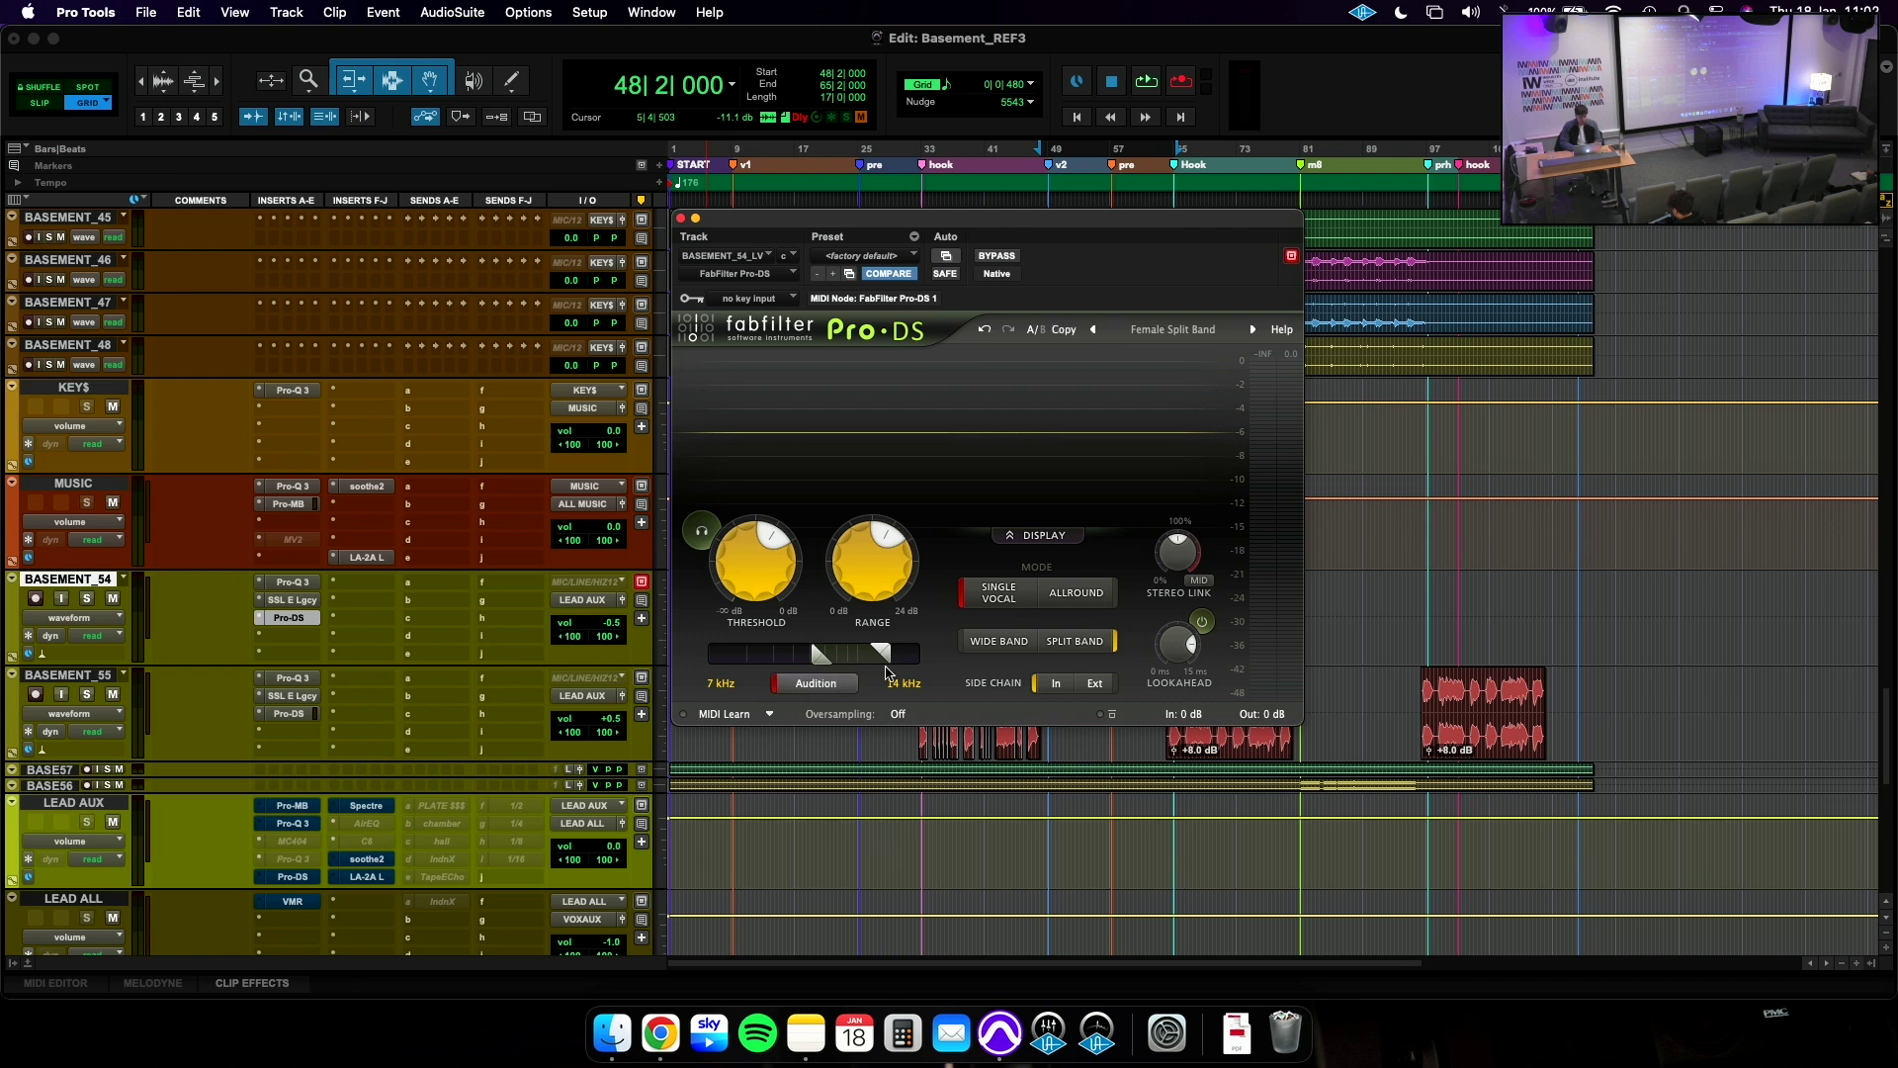
left_click(920, 838)
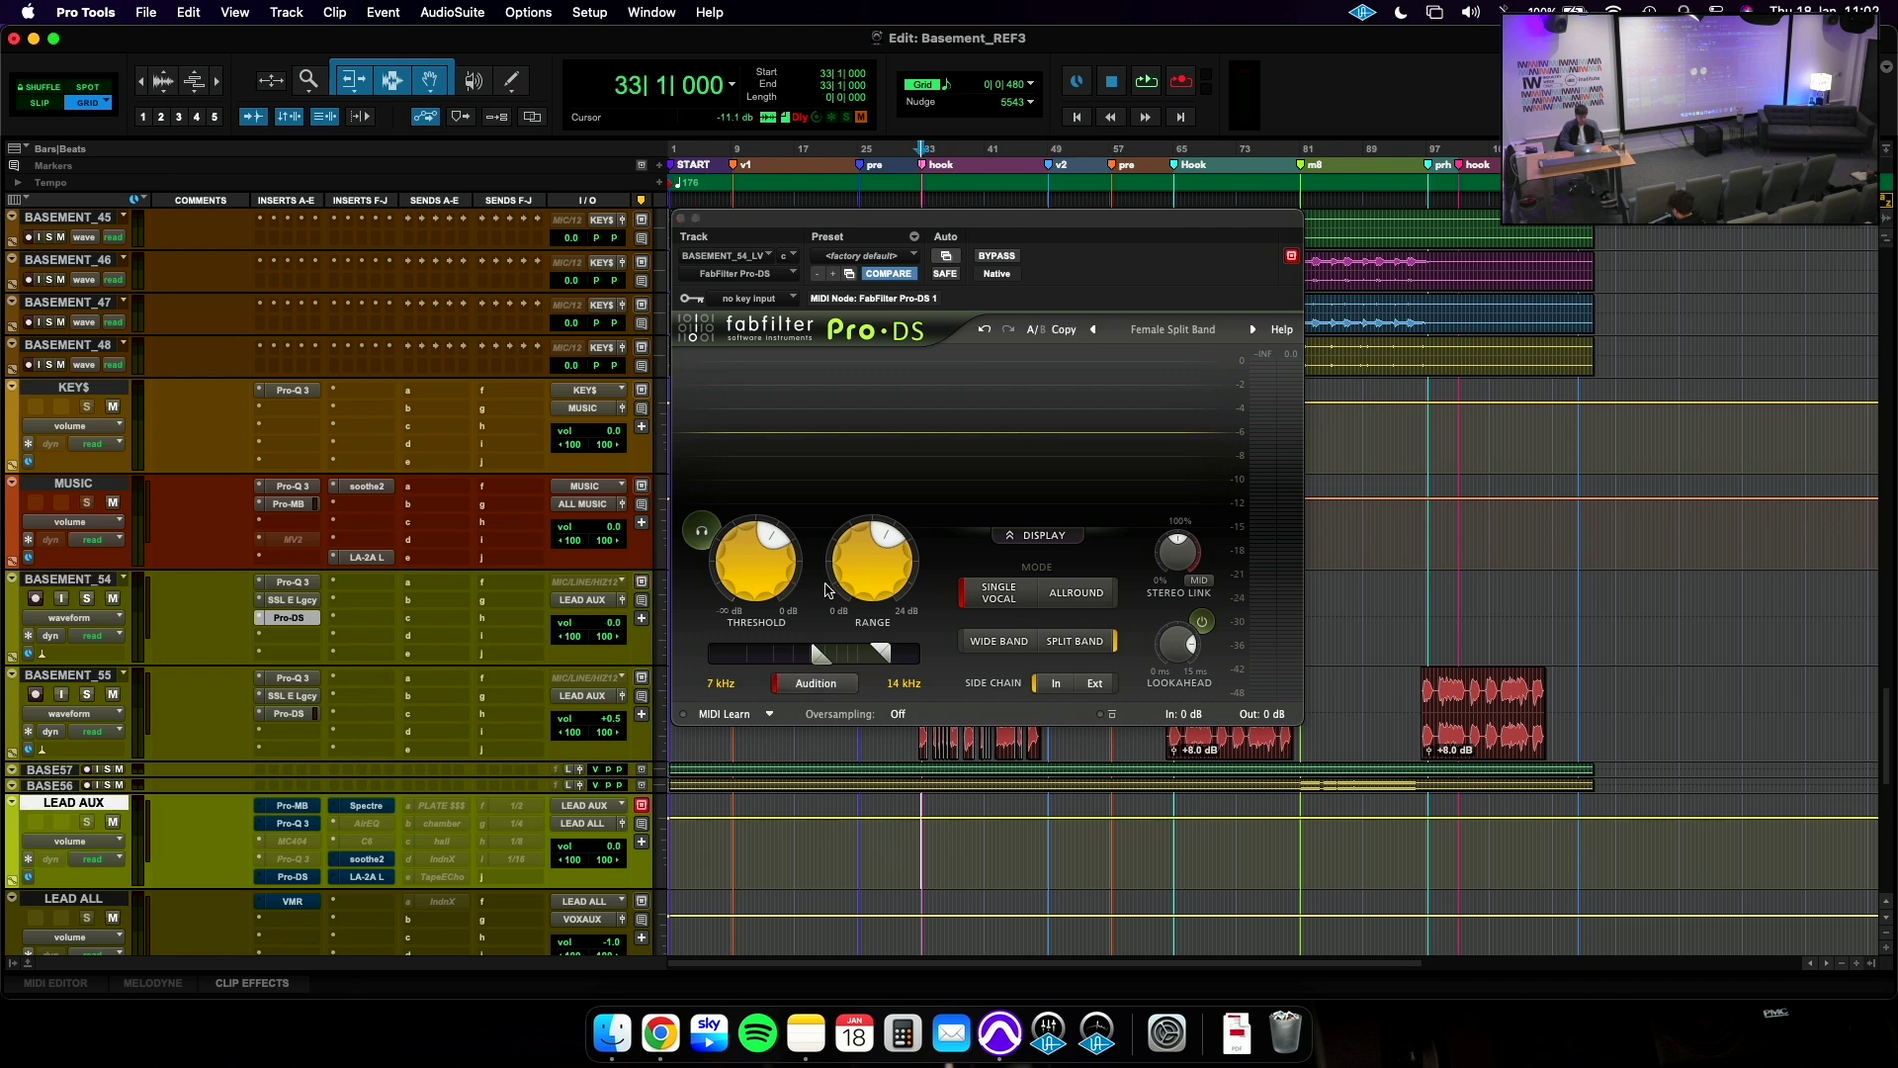
left_click(289, 714)
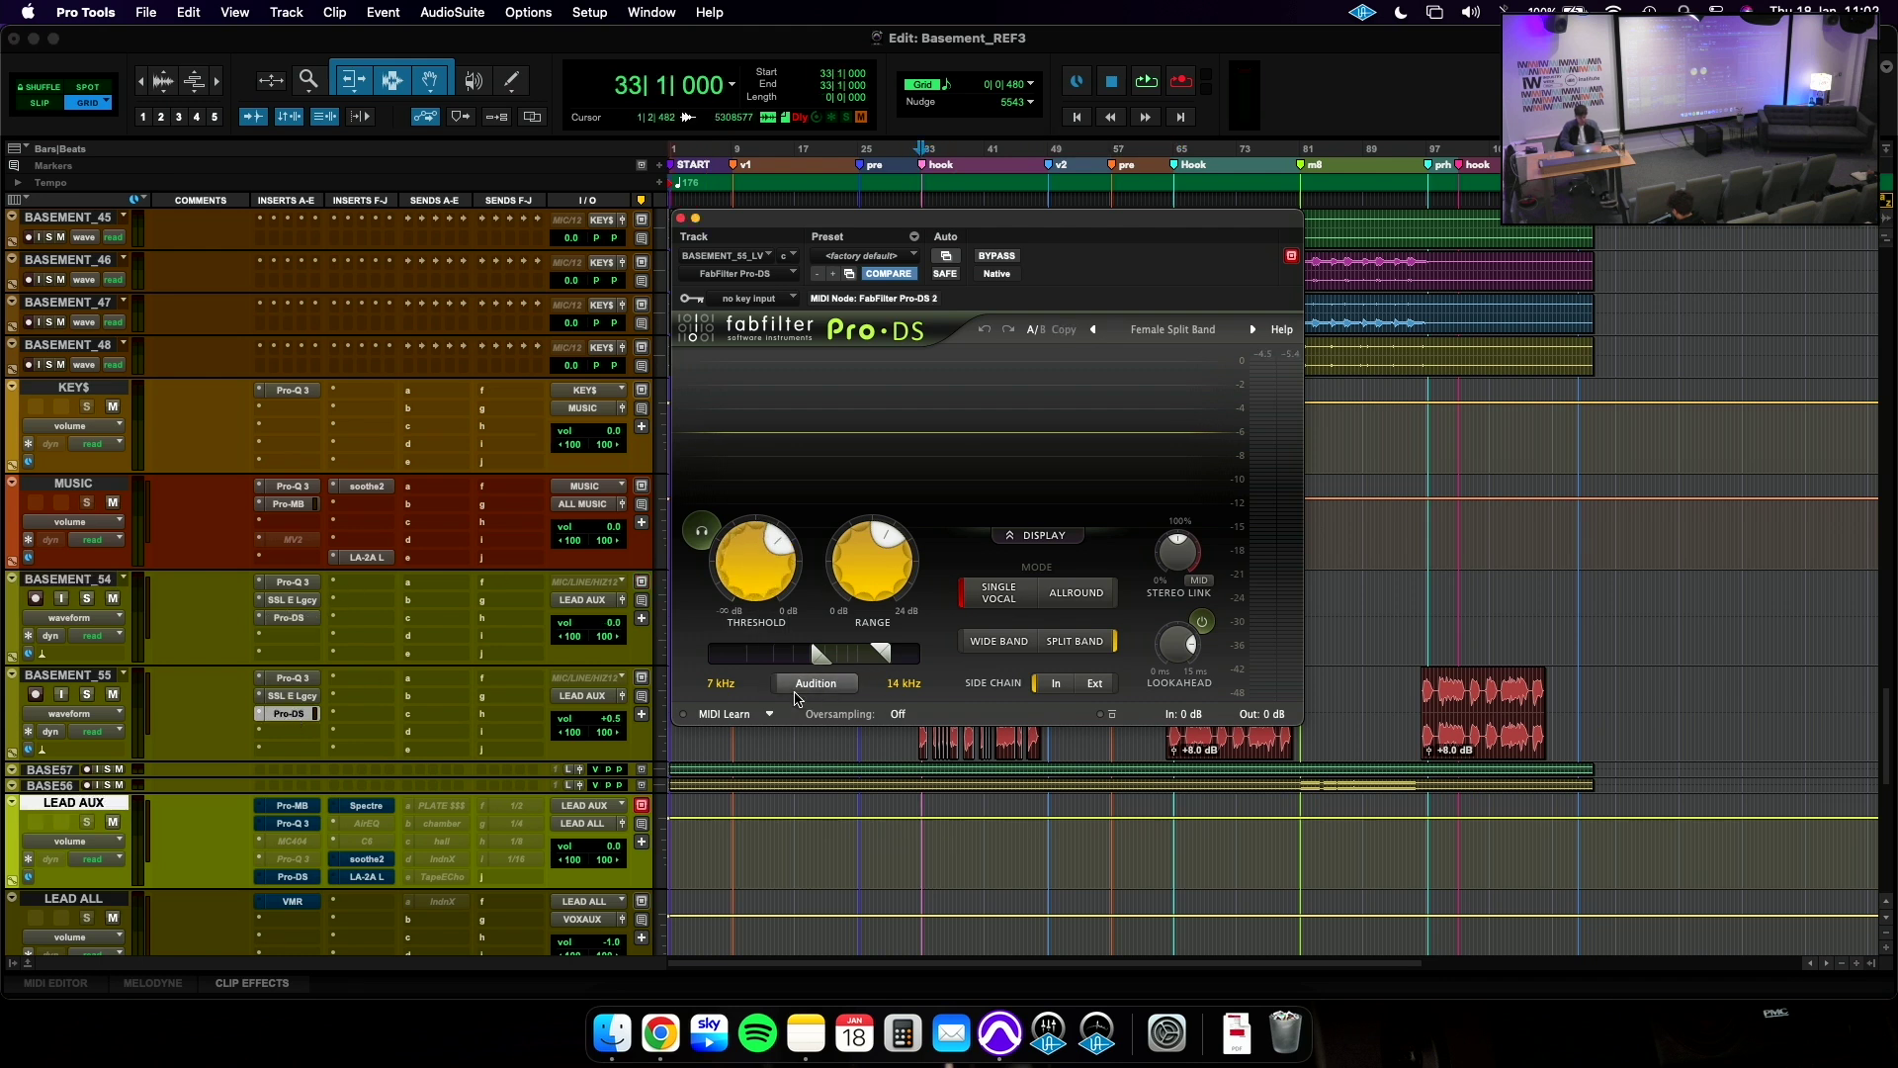
left_click(289, 617)
key("space")
left_click(817, 685)
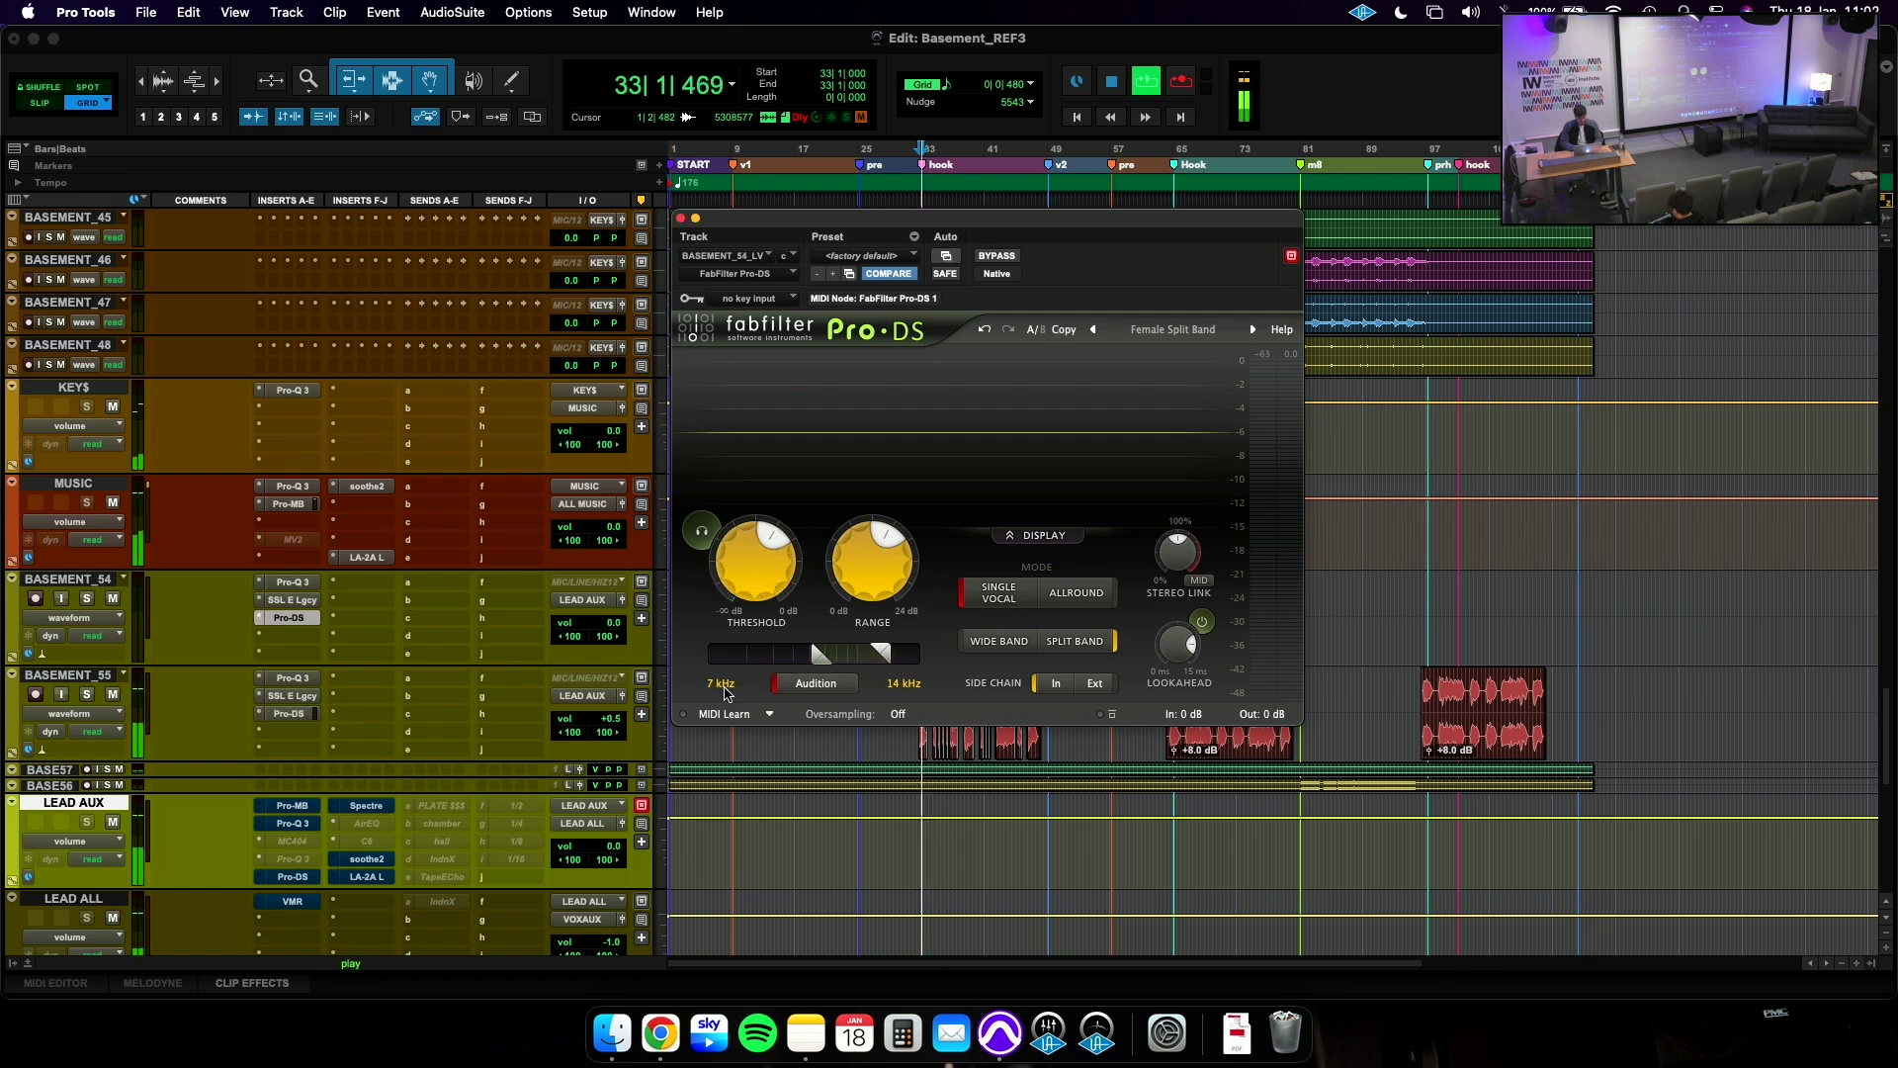
left_click(810, 684)
Audition the Pro-DS on BASEMENT_55 during hook playback with the track temporarily soloed, and close the plug-in.
right_click(281, 713)
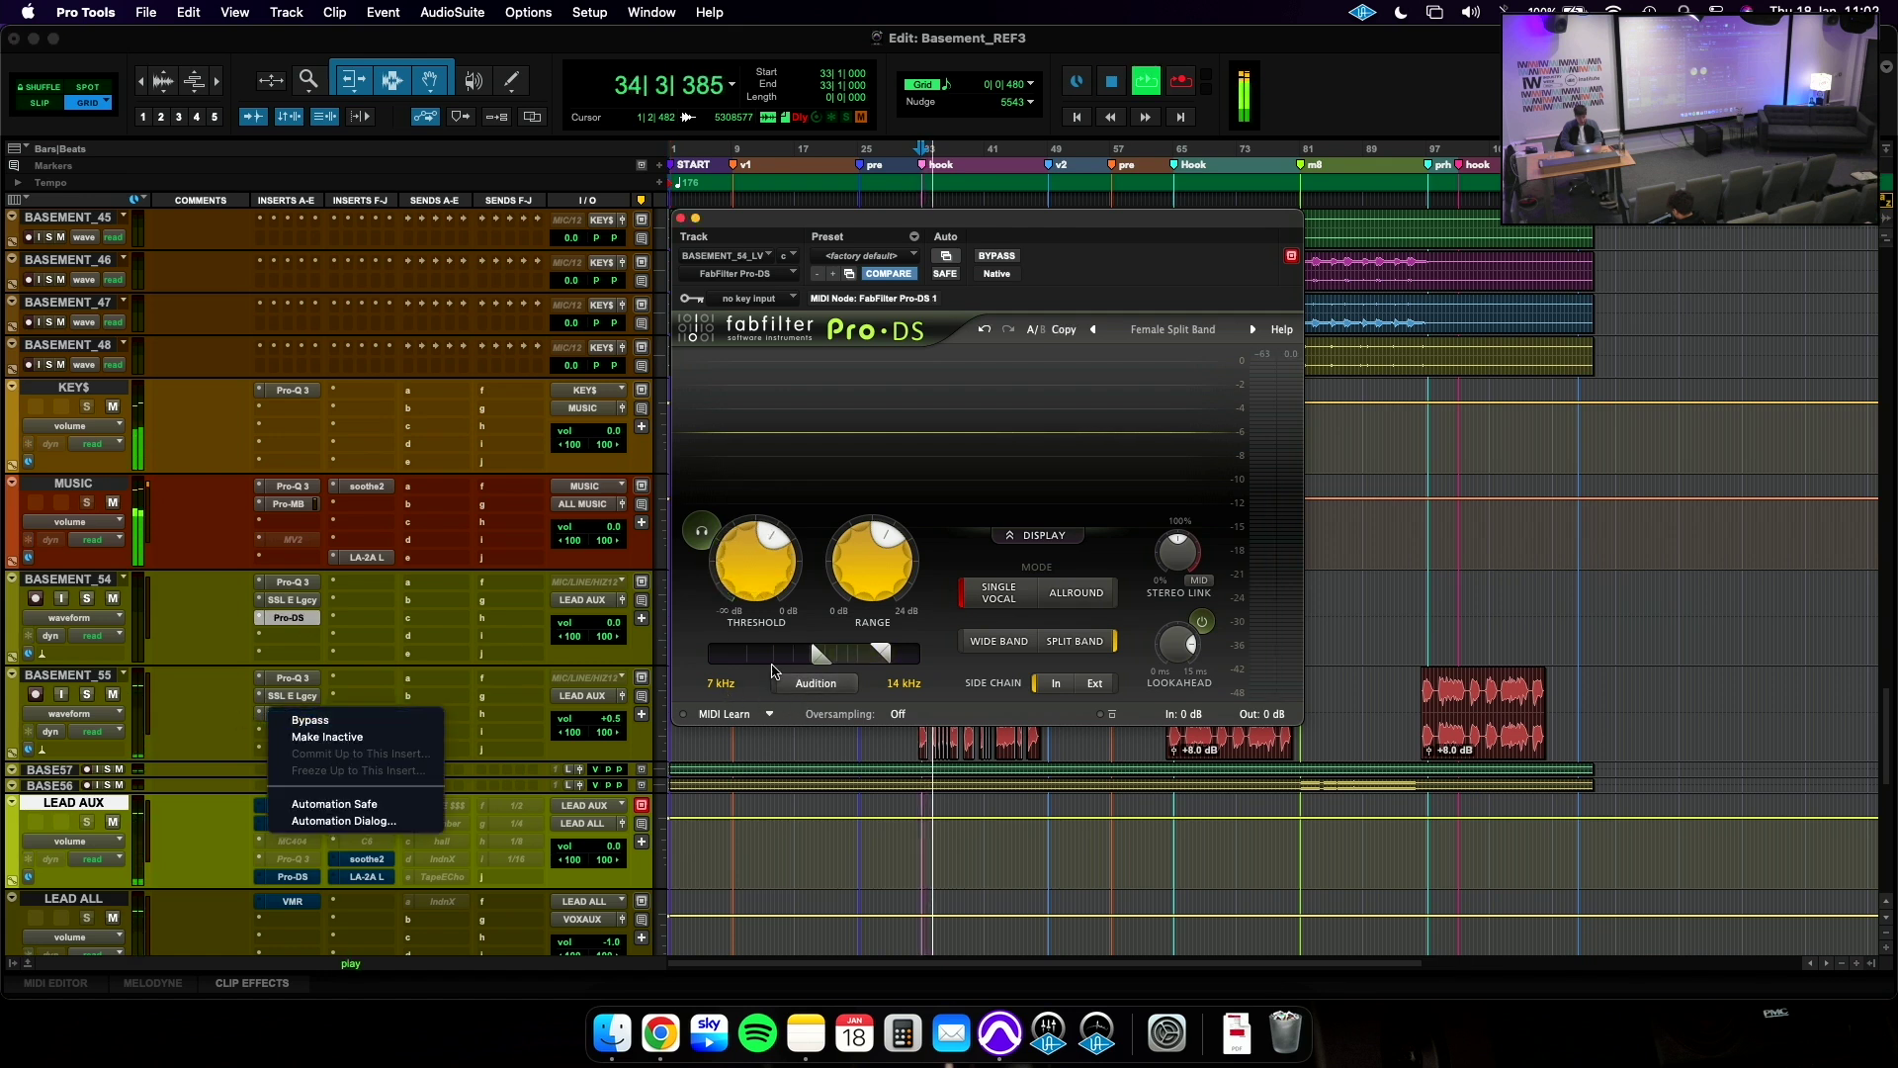
key("Escape")
left_click(288, 714)
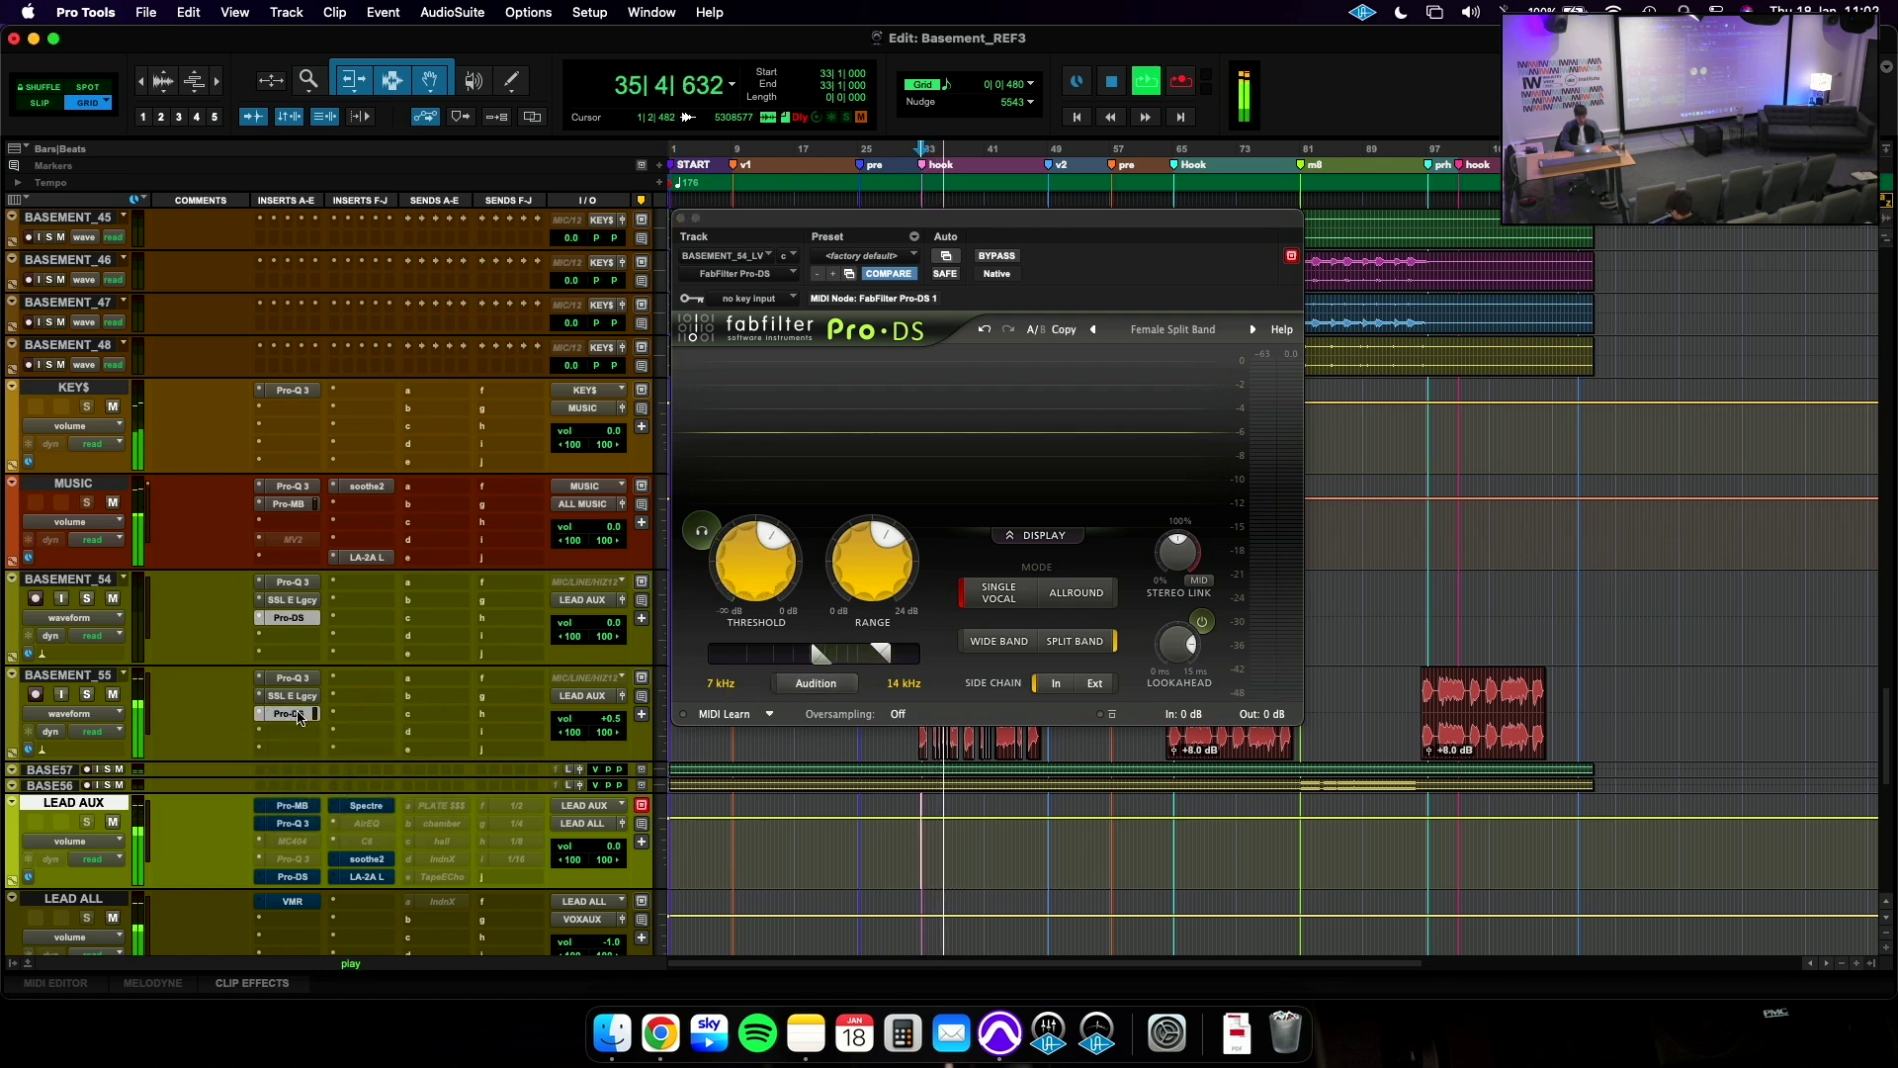
left_click(816, 684)
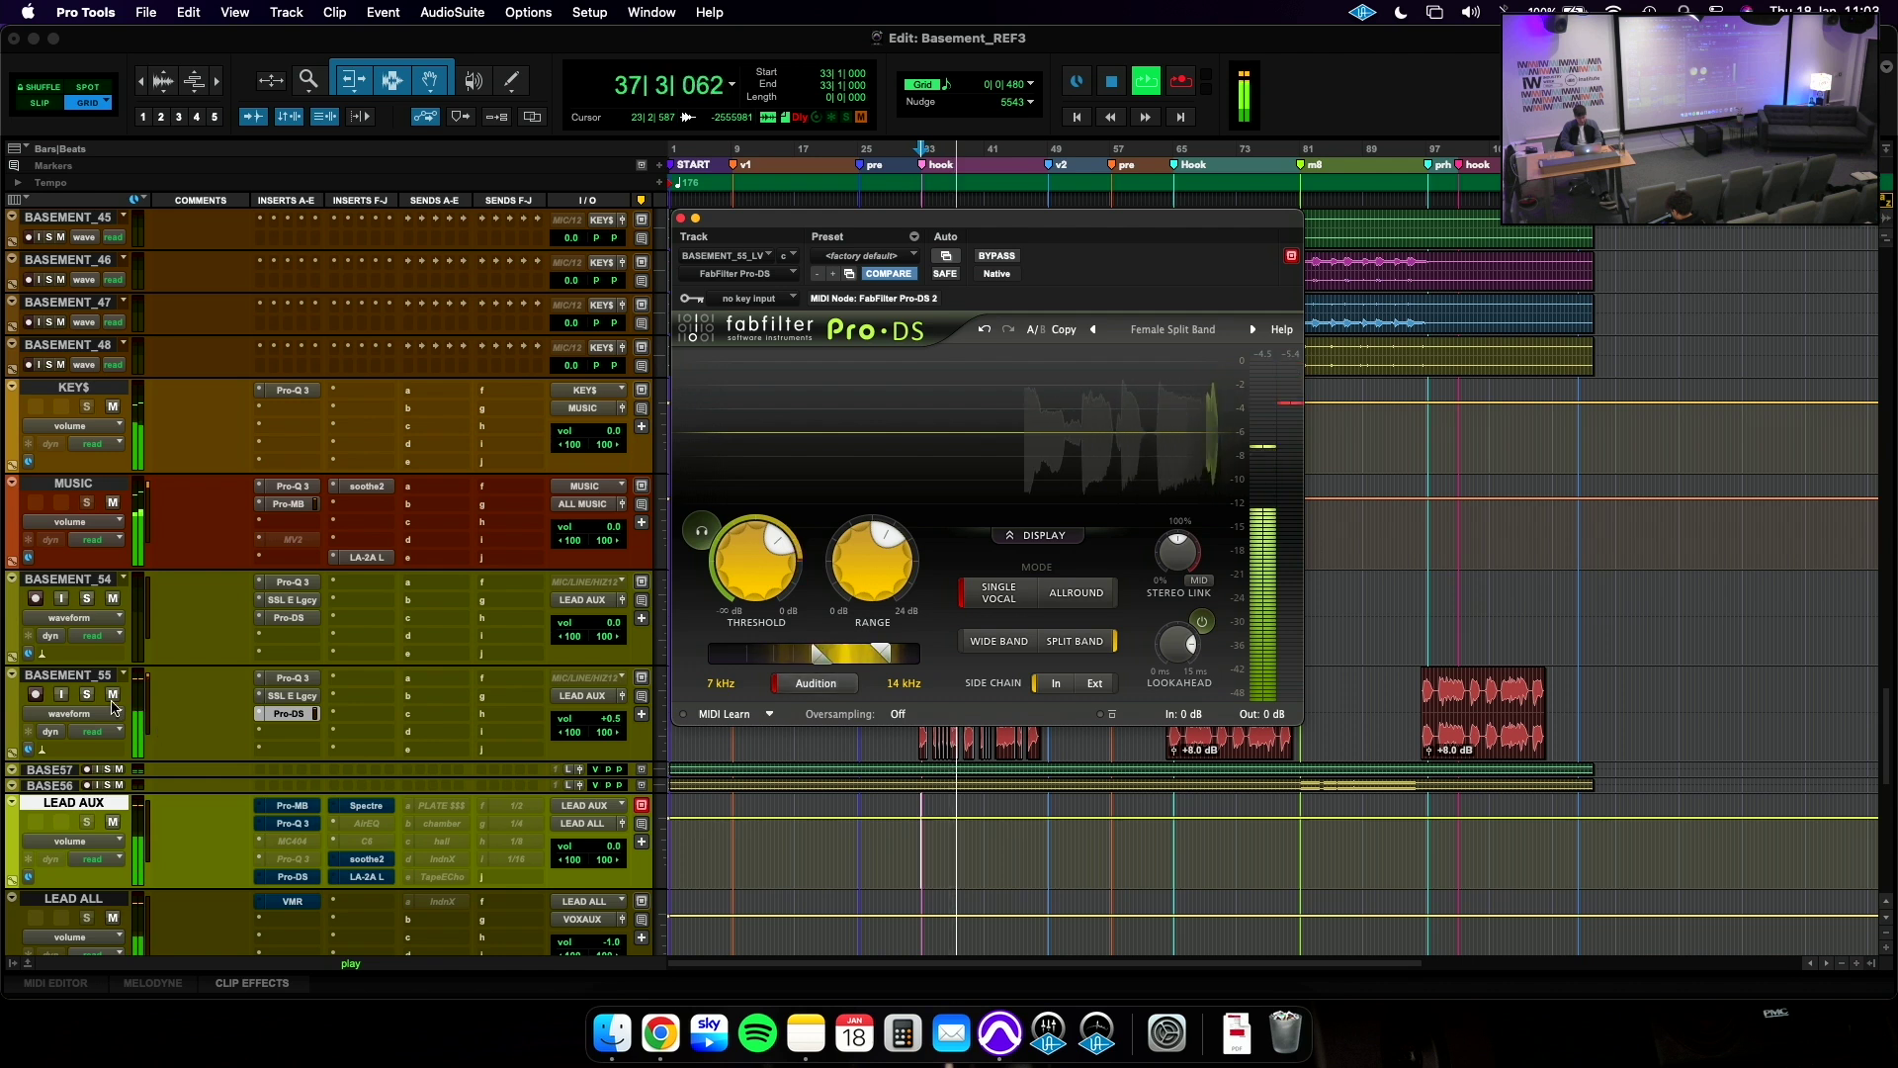
left_click(87, 695)
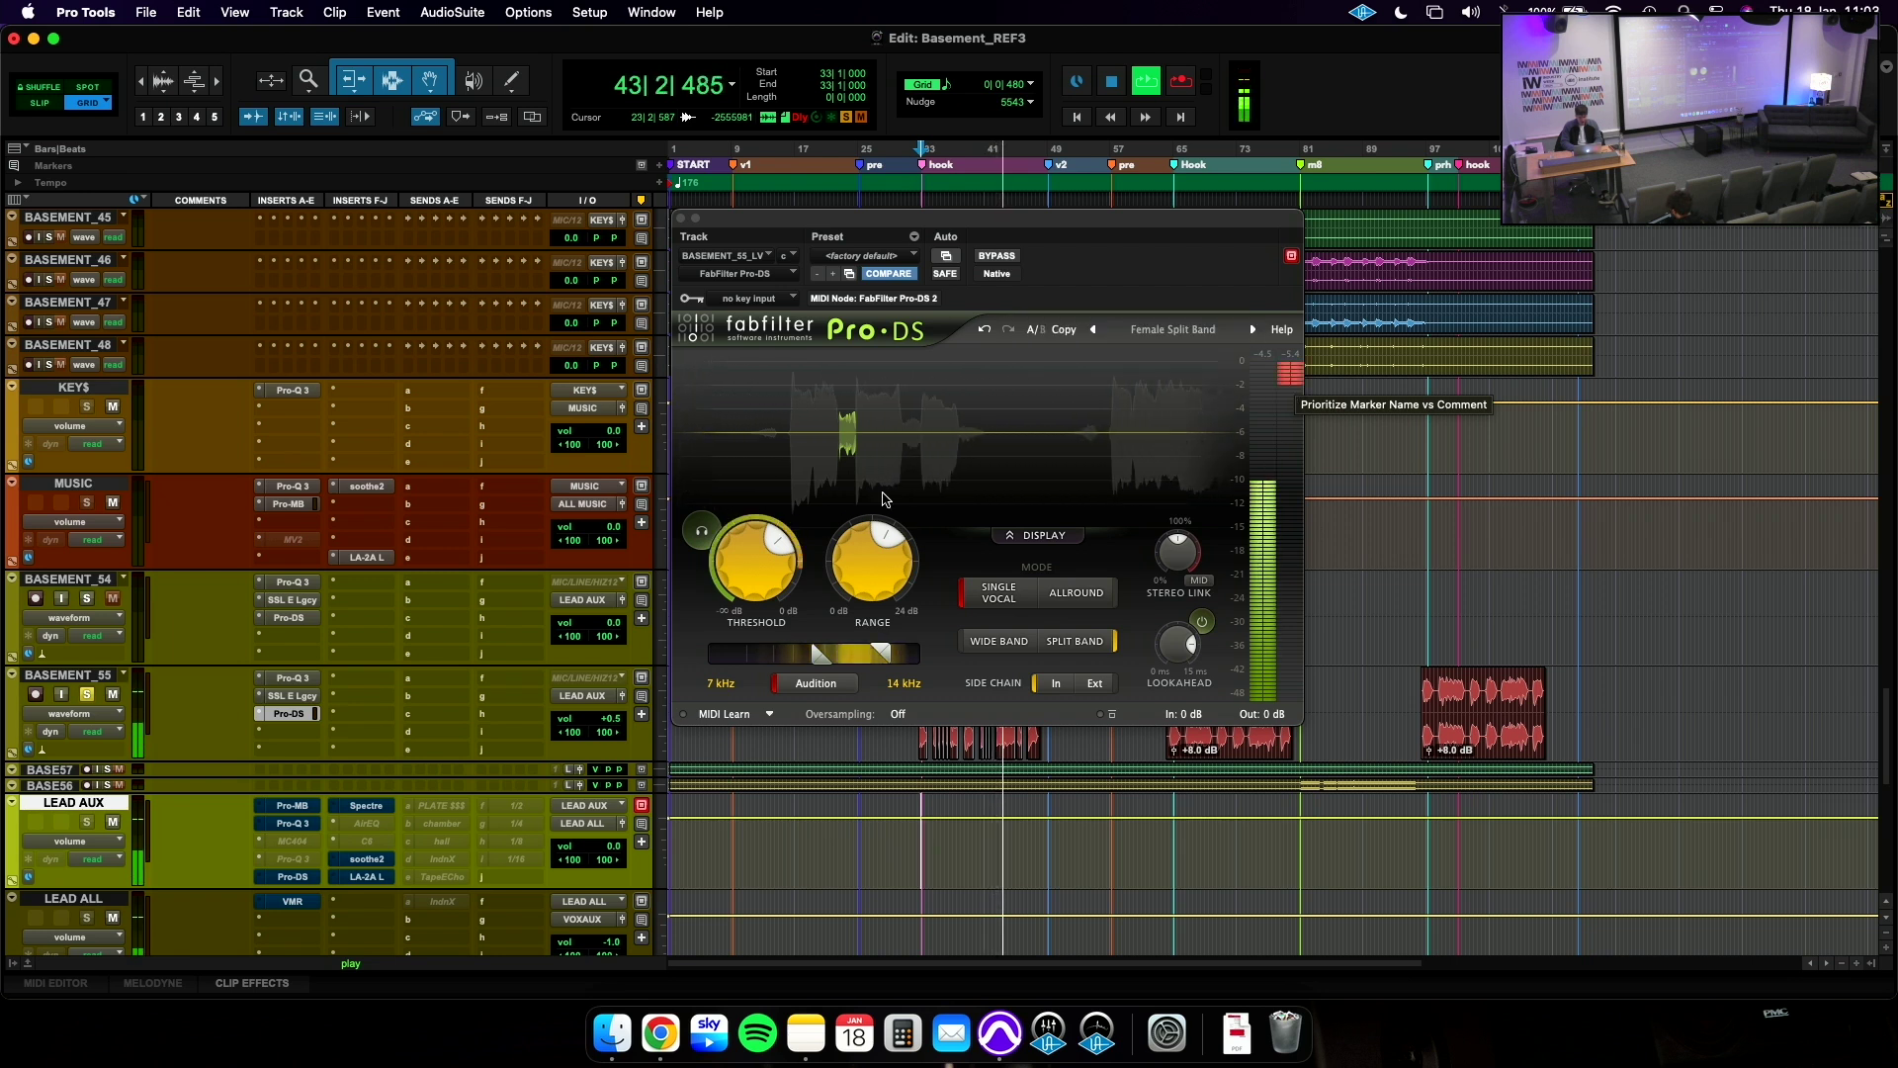
key("space")
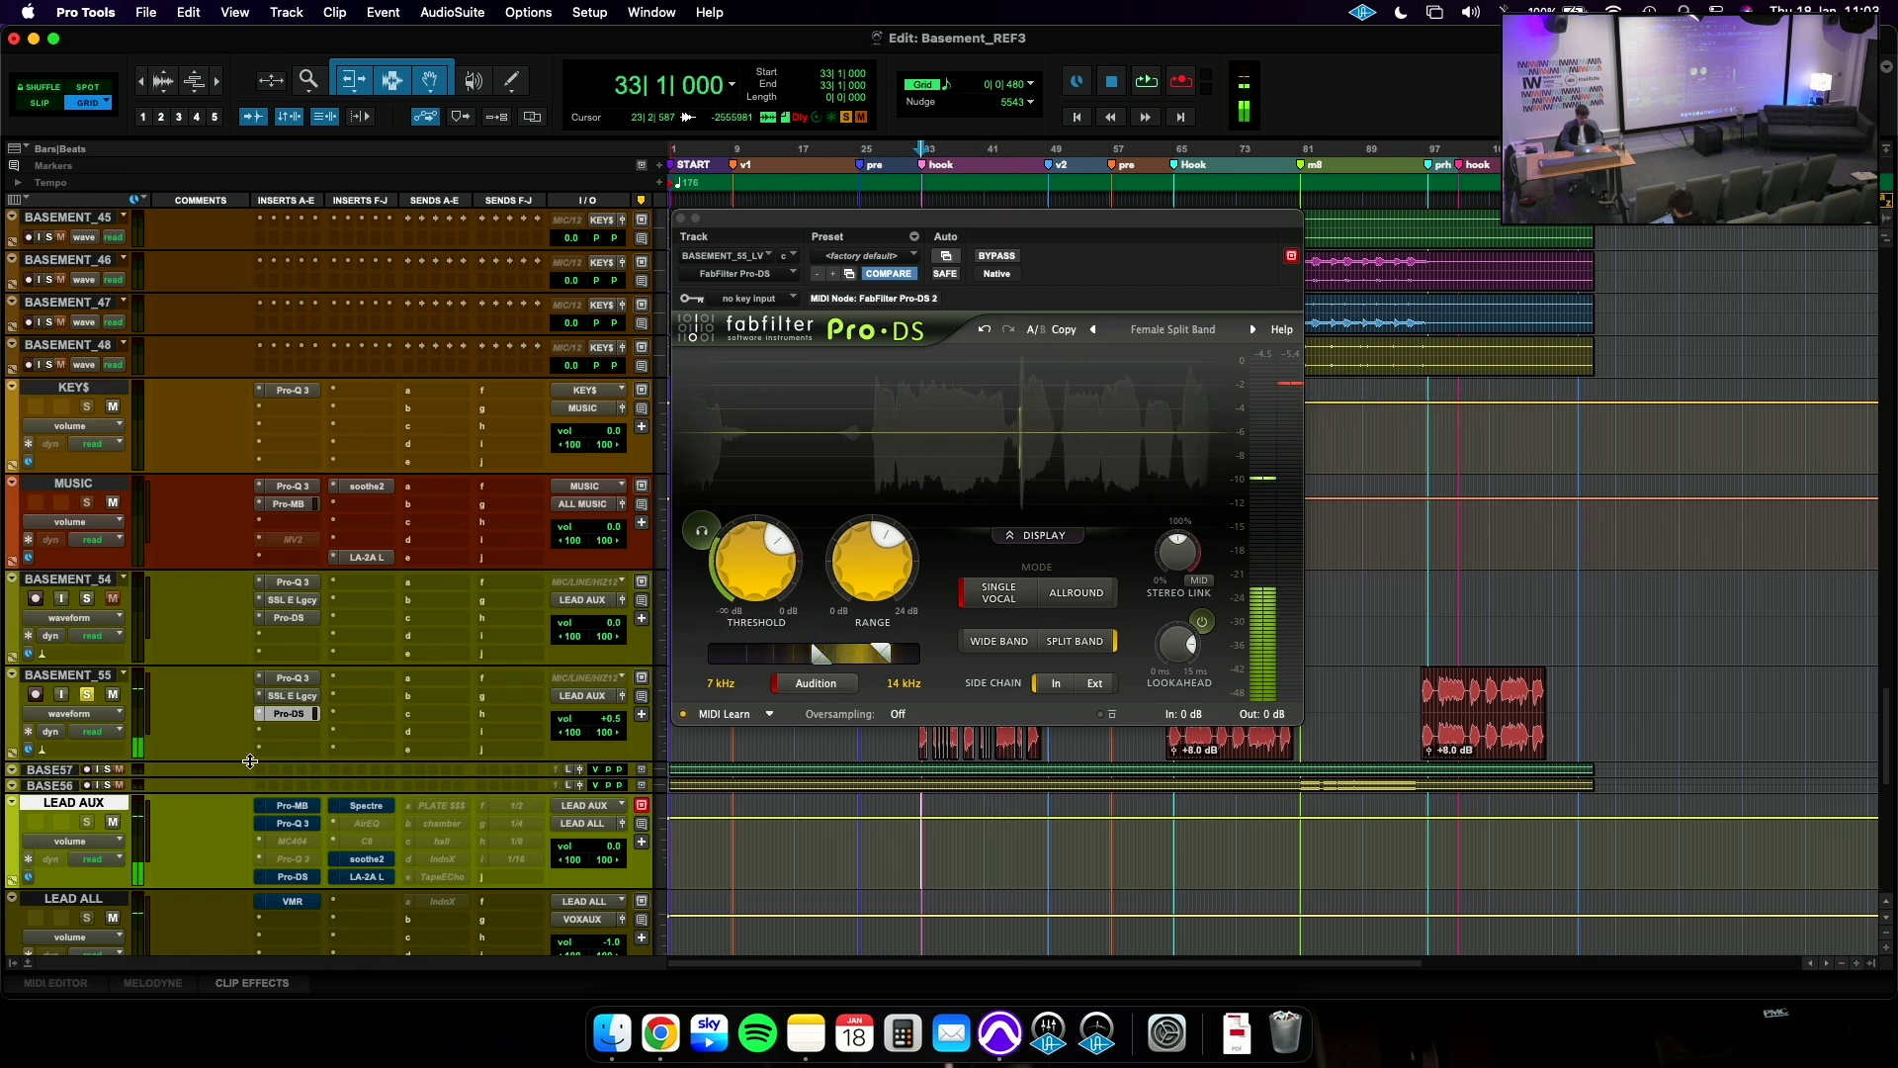
left_click(87, 695)
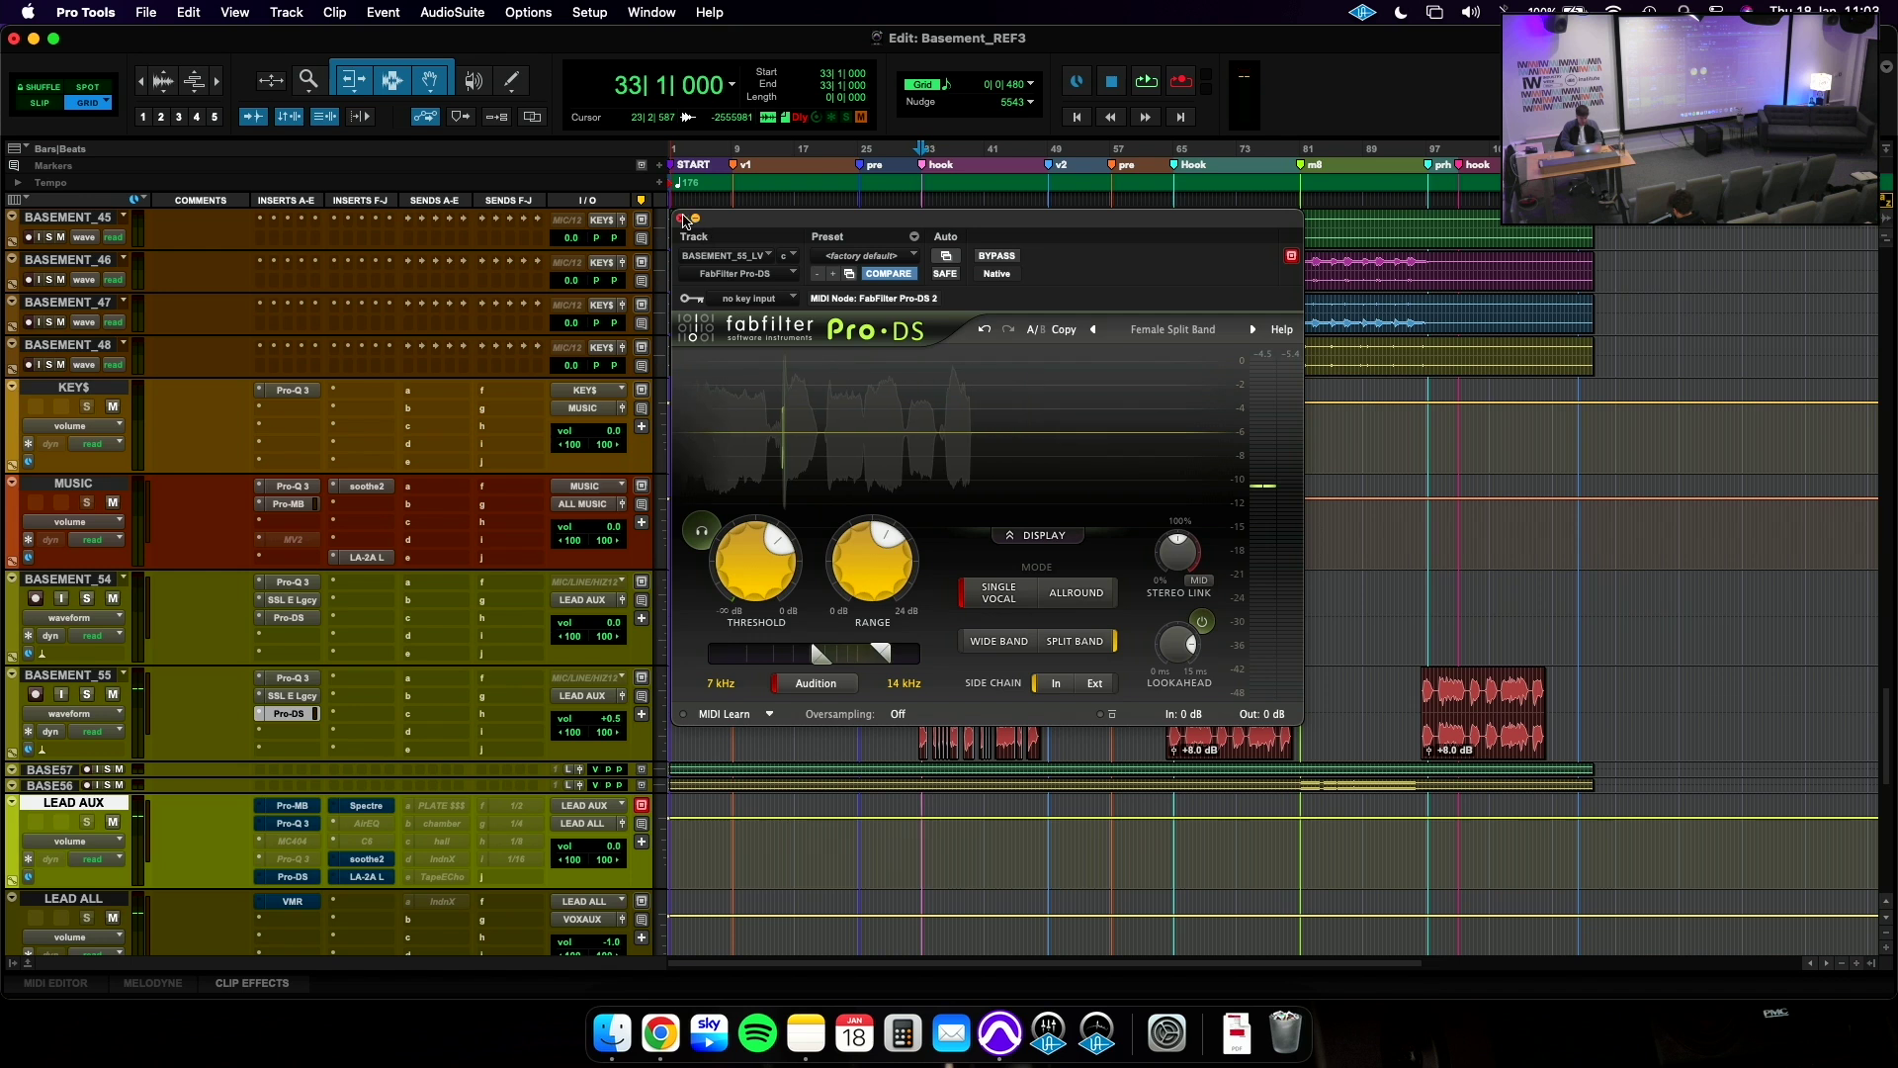
key("super+w")
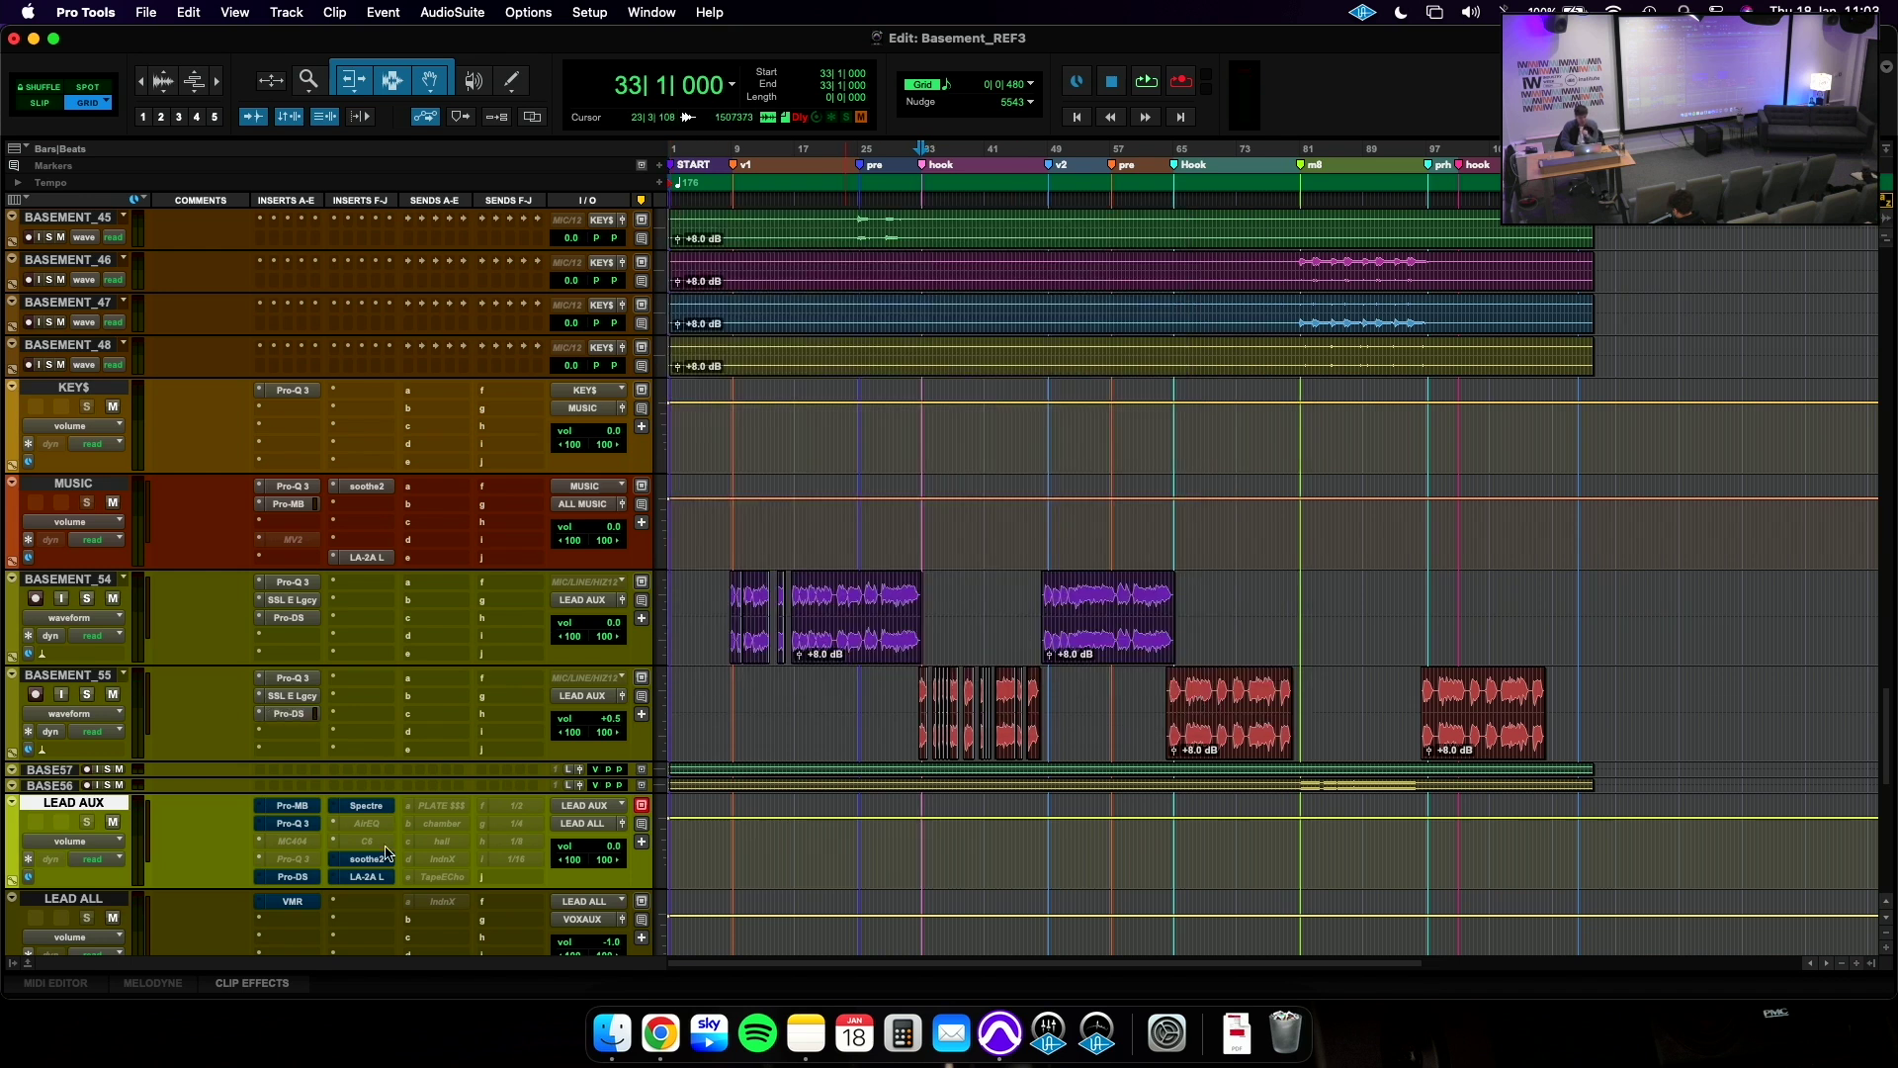
Switch the Pro-DS on LEAD AUX to Allround mode and play the hook to check it.
left_click(309, 878)
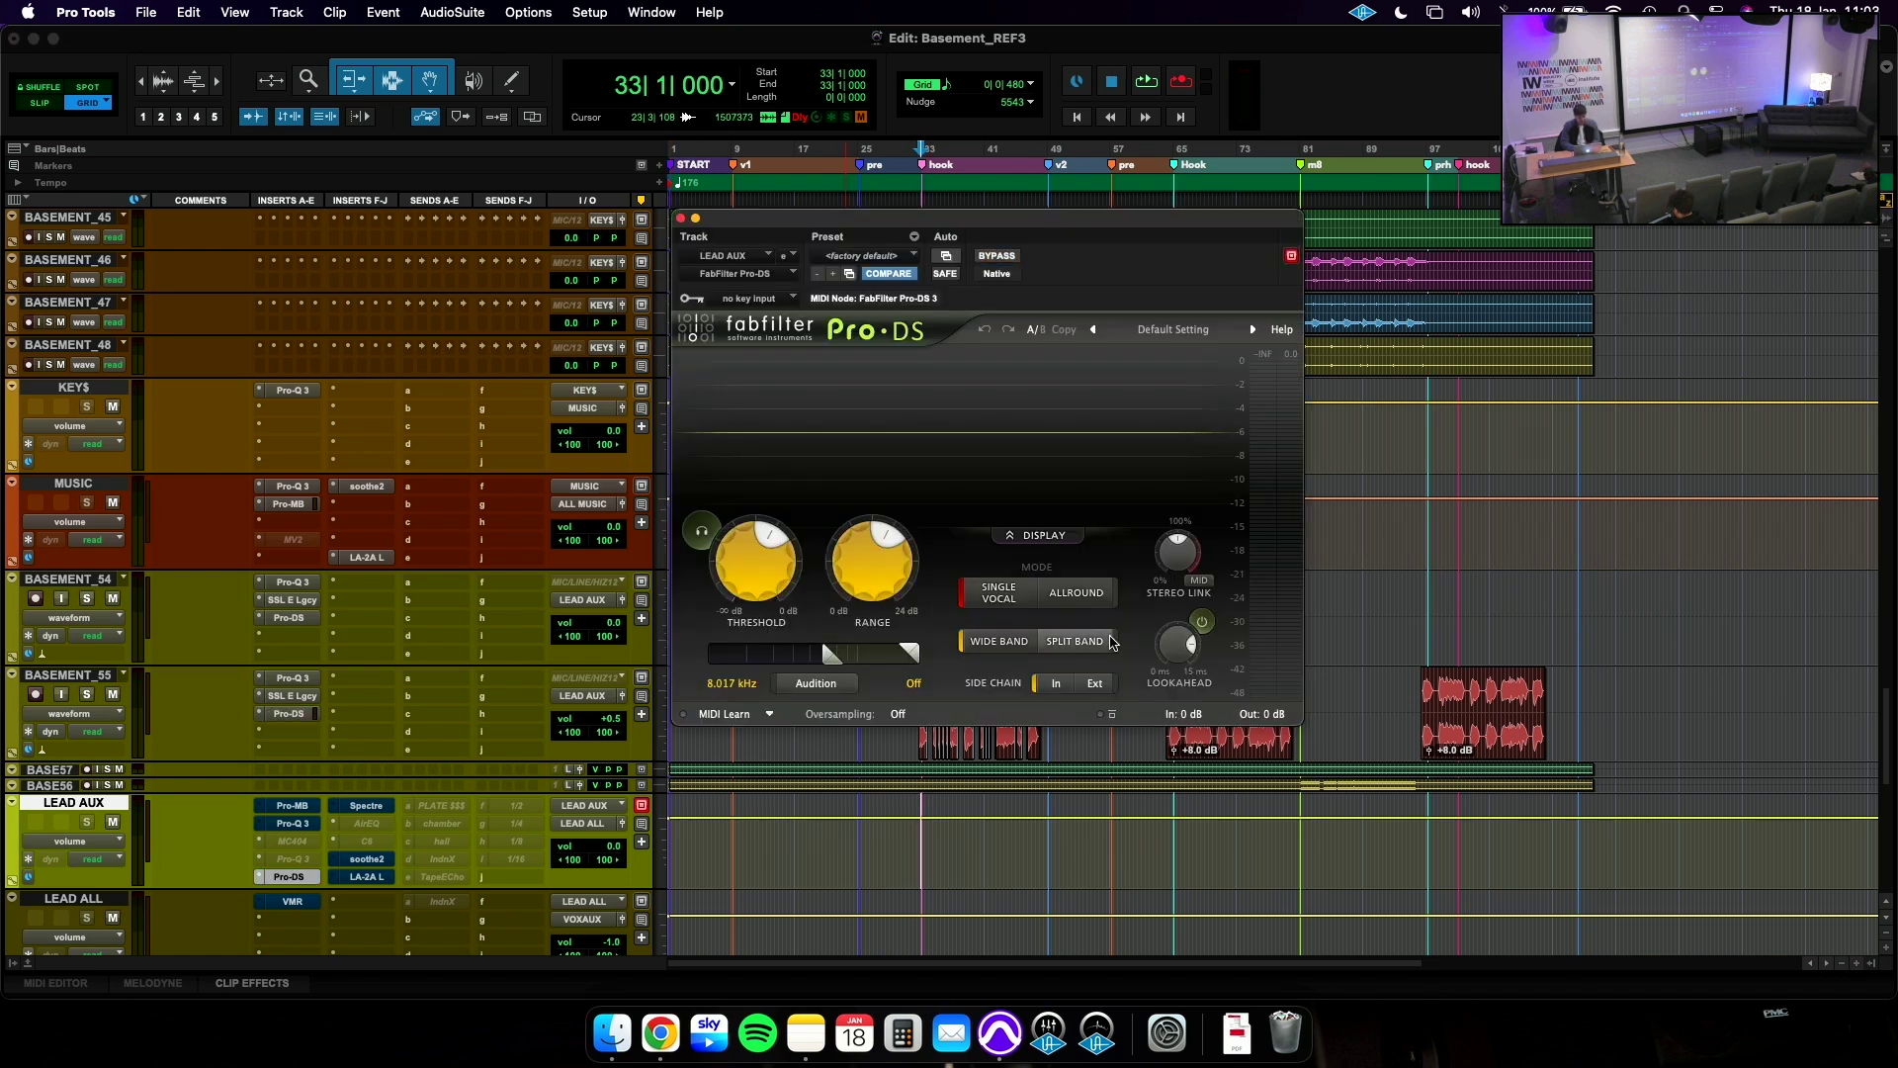
left_click(1078, 593)
key("space")
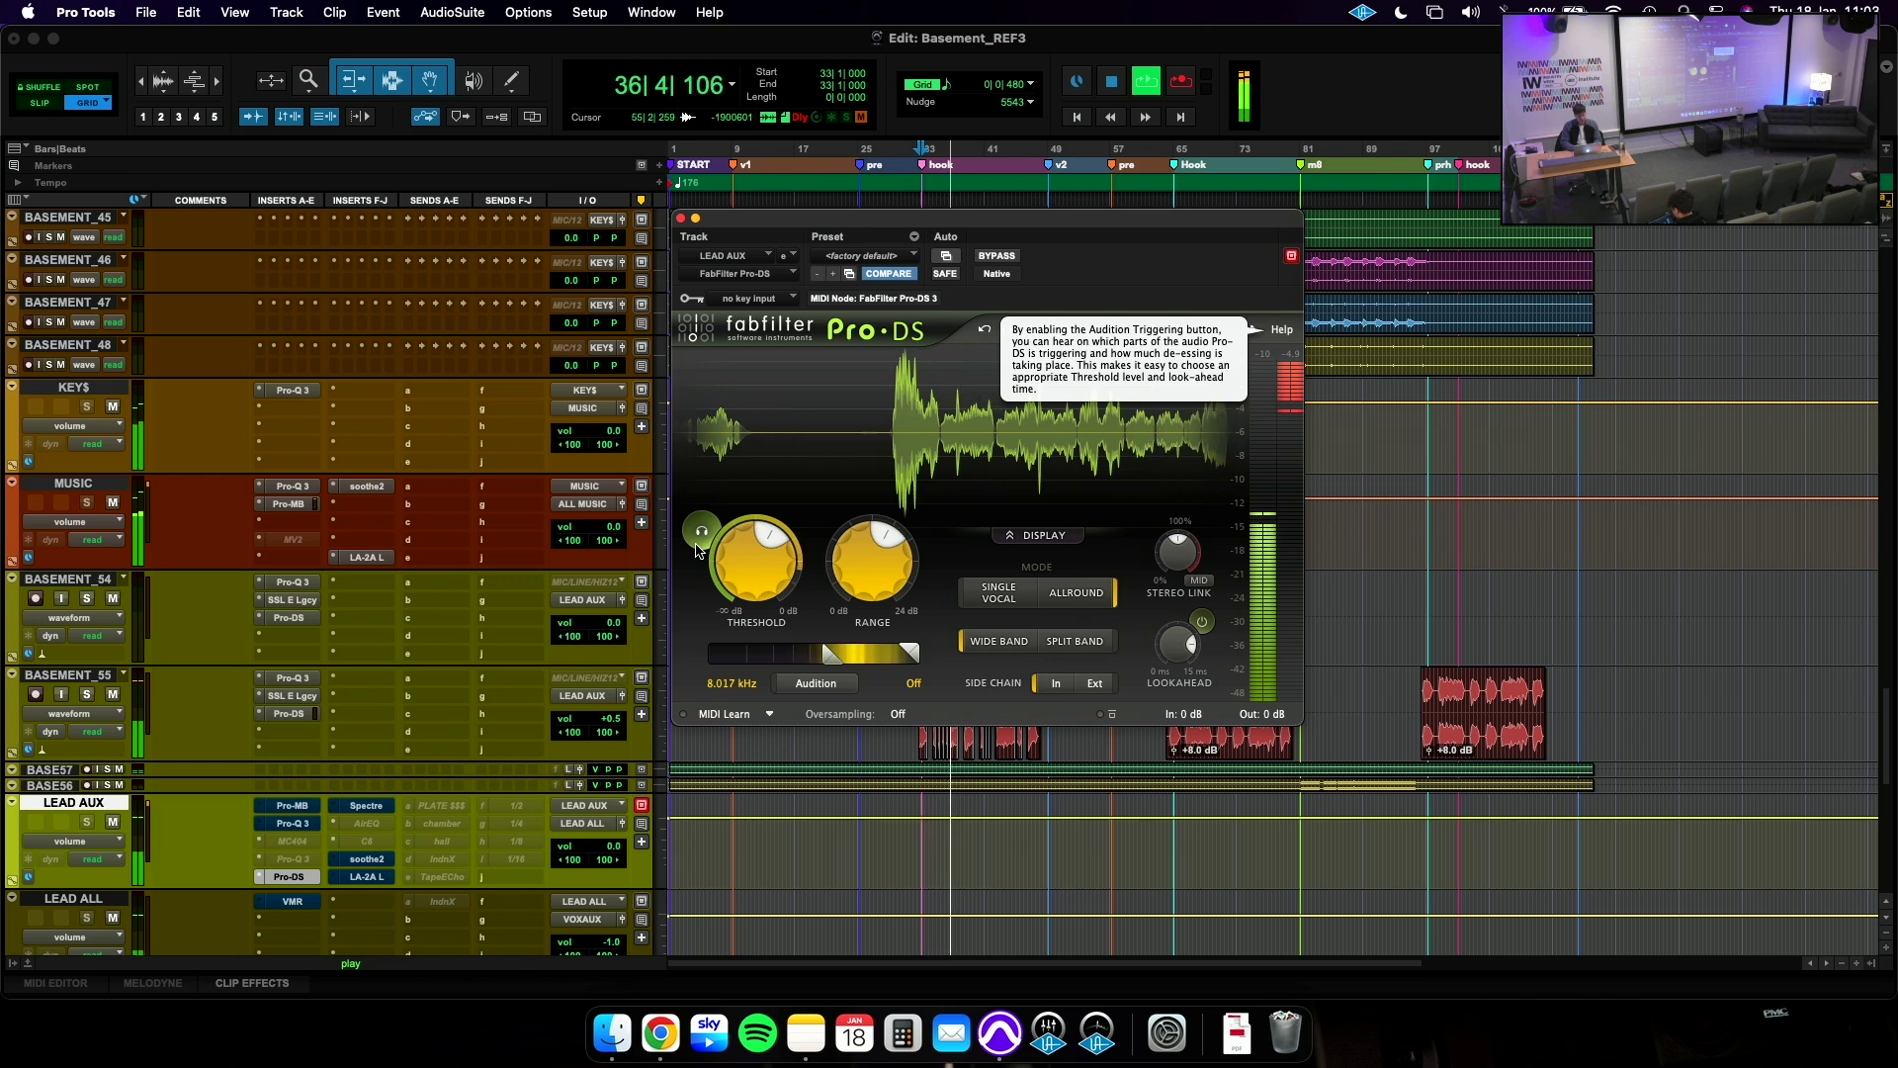
key("space")
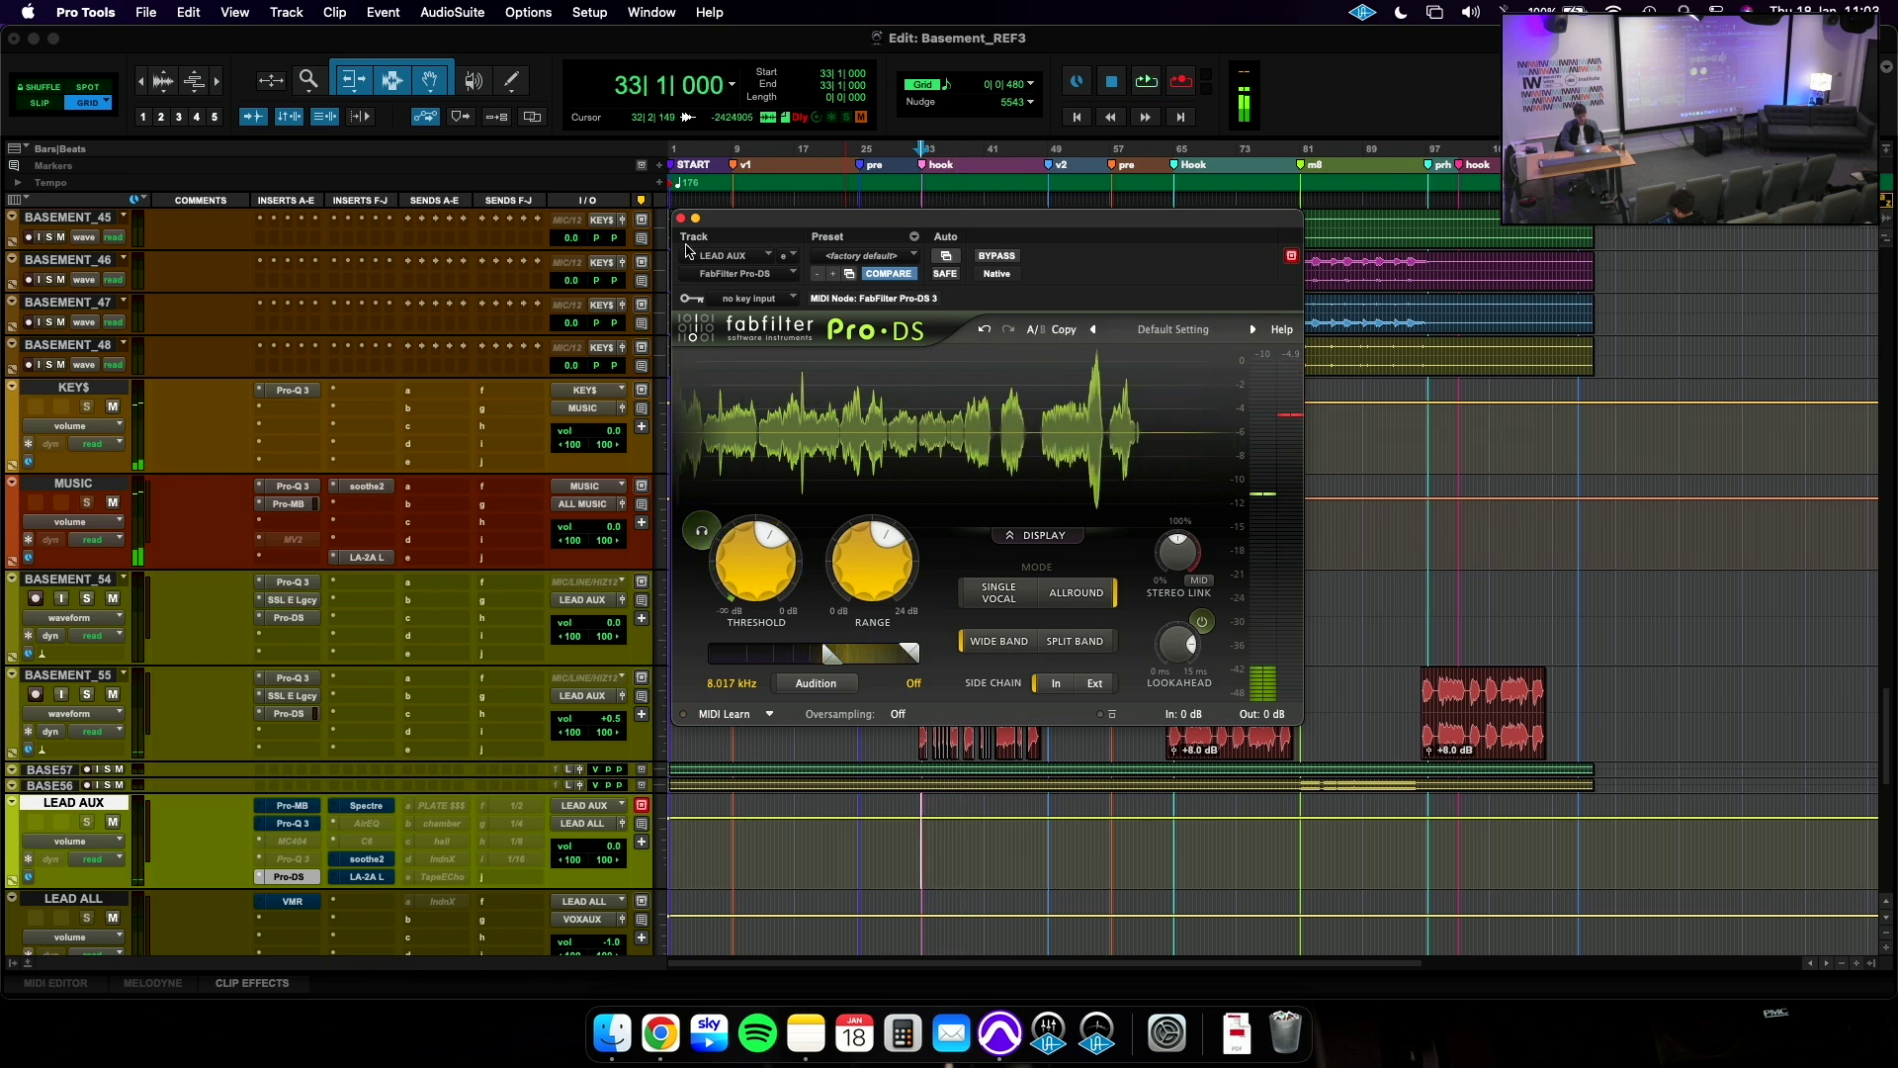
left_click(680, 217)
Set the BASEMENT_55 track height to jumbo and select its hook clips from 33|2|480 to 46|1|000.
left_click(660, 710)
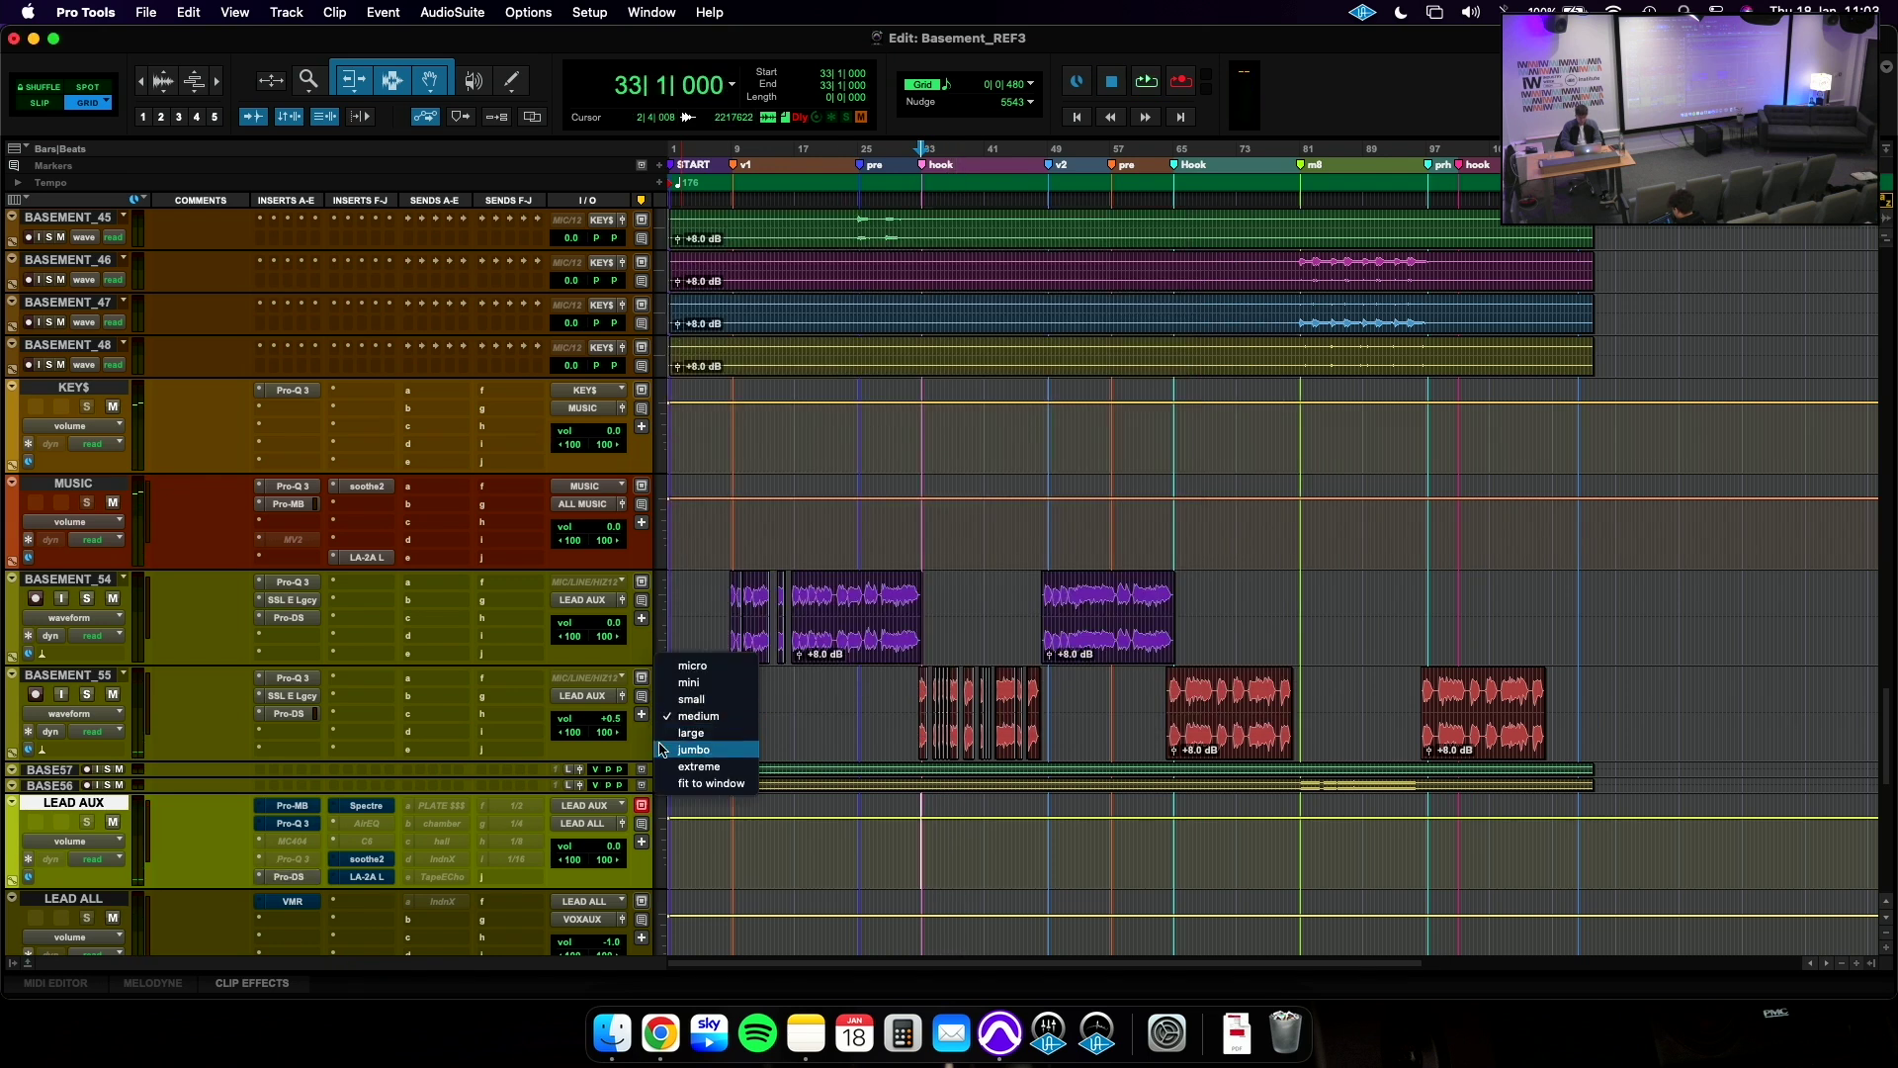
left_click(664, 748)
left_click_drag(930, 753, 1028, 761)
key("super+bracketright")
key("super+bracketright")
key("super+bracketright")
key("super+bracketright")
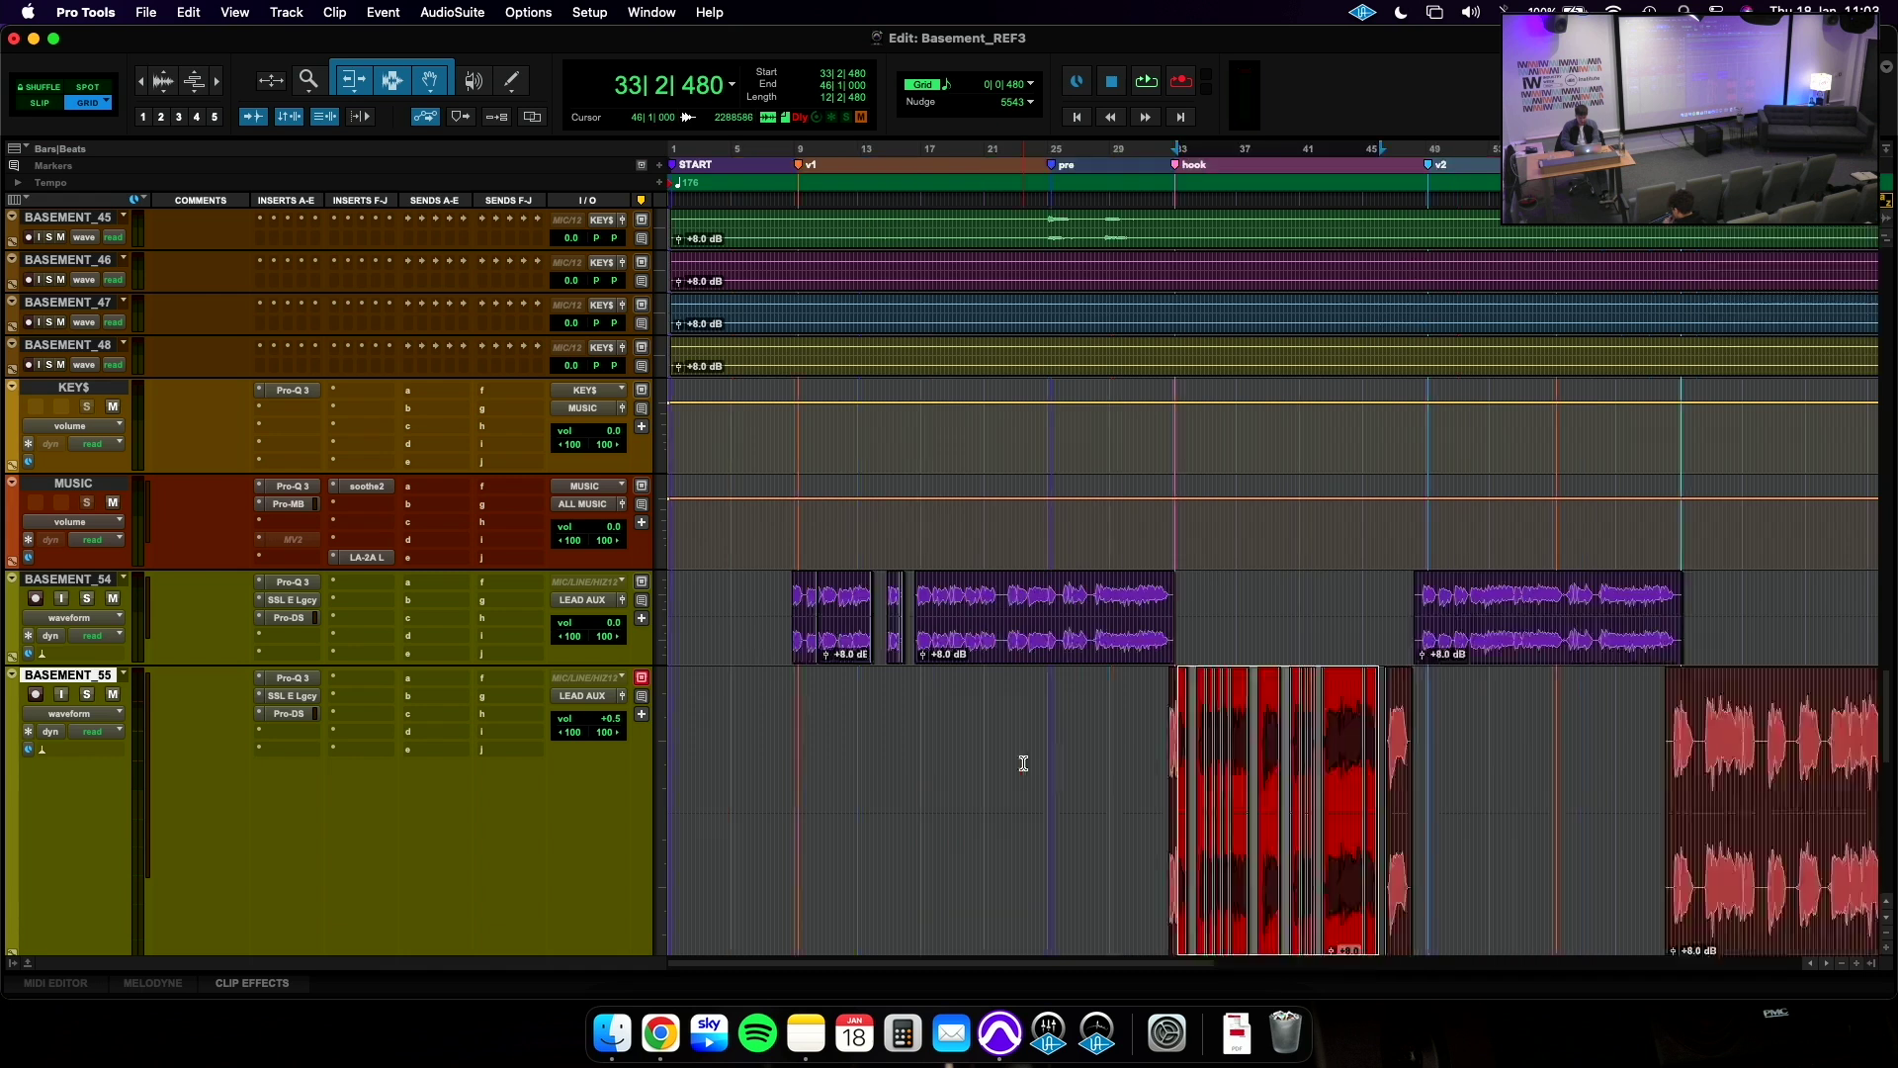
Examine the clip gain of the split vocal clips around bar 35 on BASEMENT_55, placing the cursor at 34|4|480.
scroll(1154, 754, "down", 1)
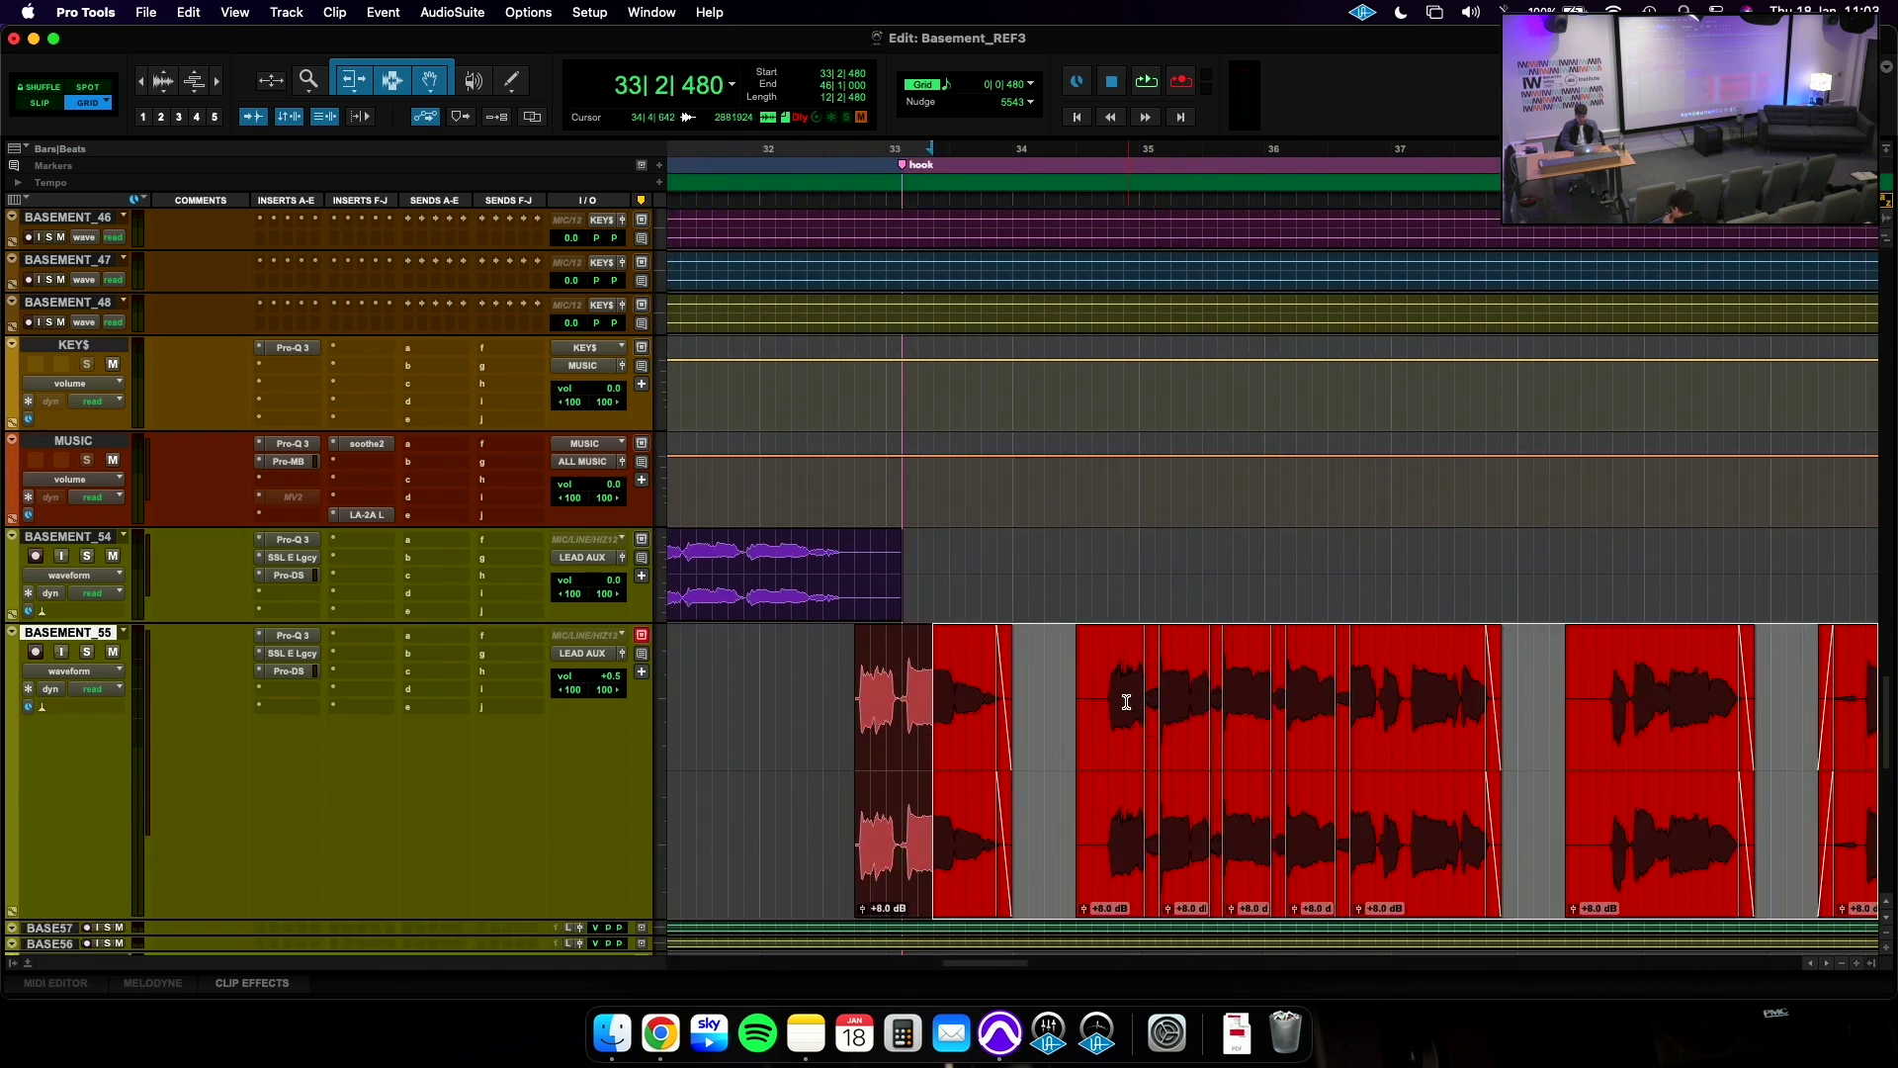
key("super+bracketright")
key("super+bracketright")
left_click(1156, 703)
scroll(1158, 712, "right", 2)
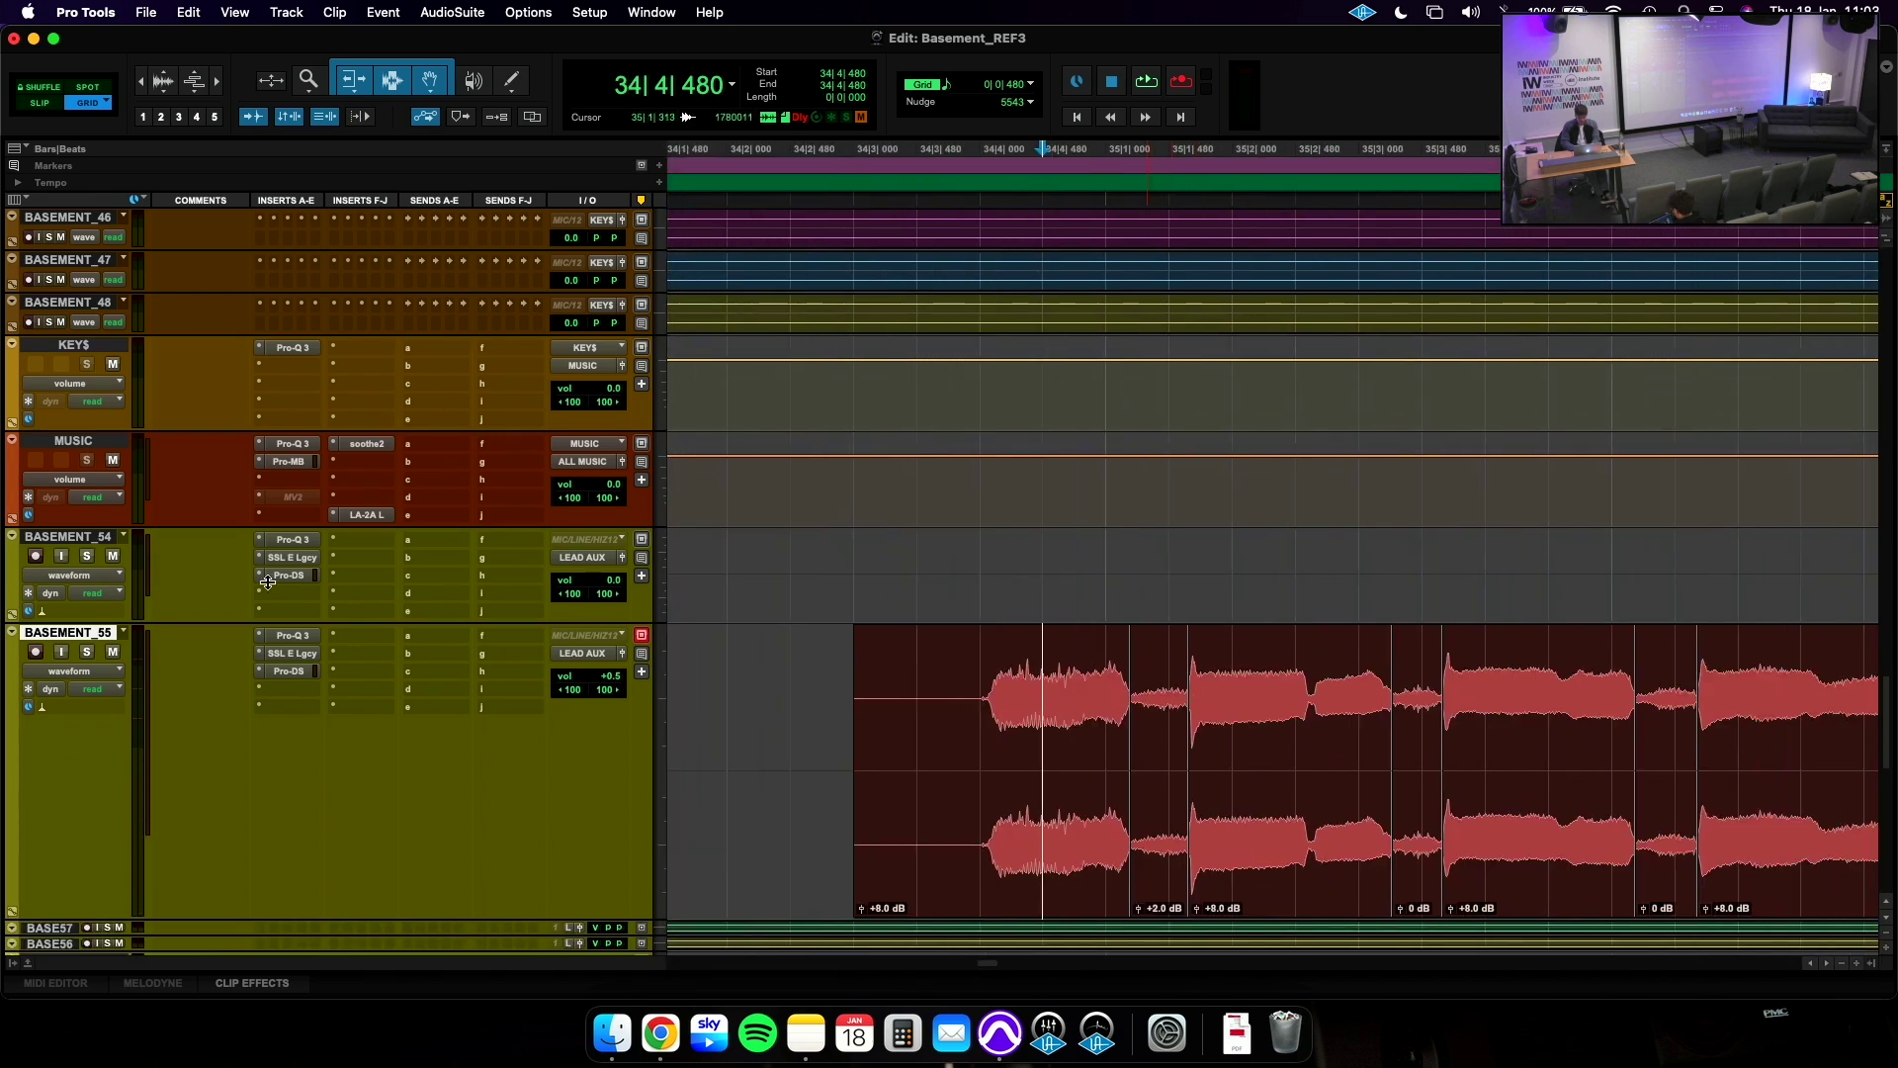
scroll(305, 645, "down", 5)
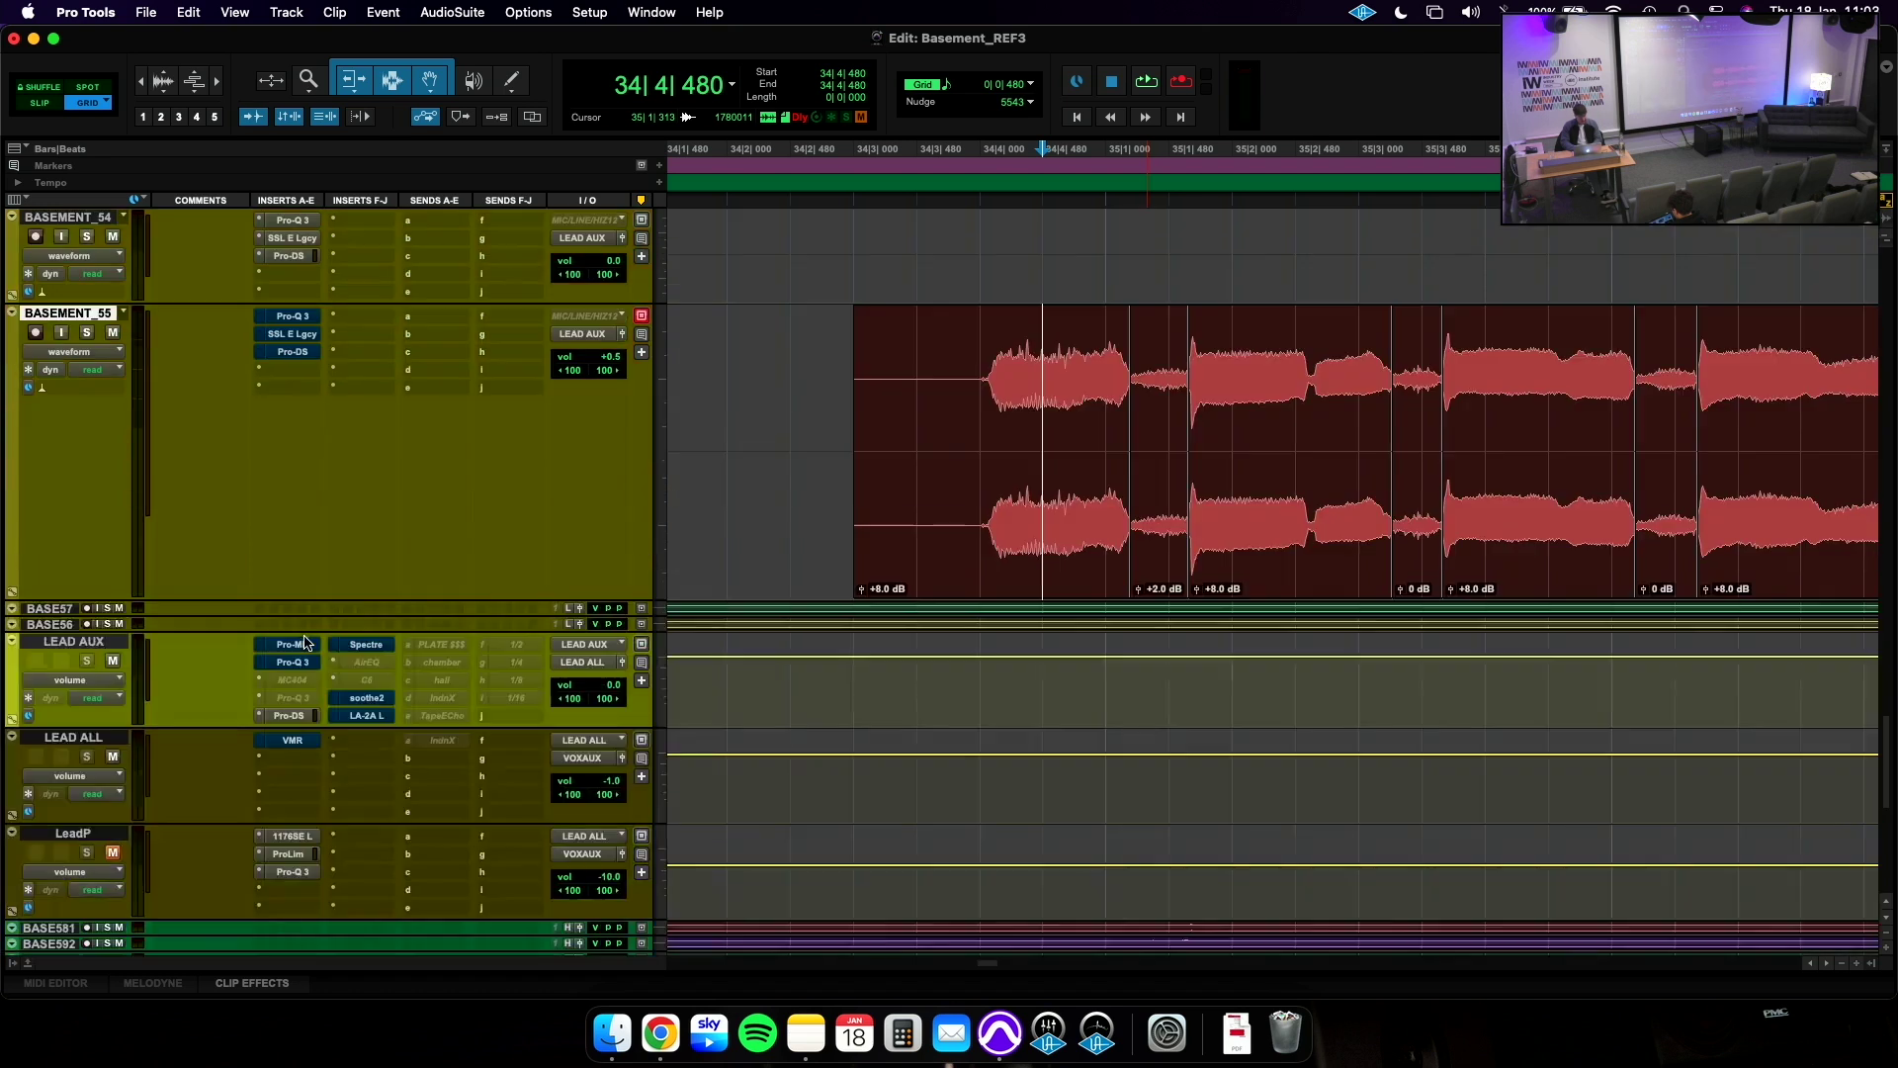
Play BASEMENT_55 soloed with its inserts bypassed, starting at 34|3|000, and move the start point to 34|4|000.
left_click(857, 343)
key("space")
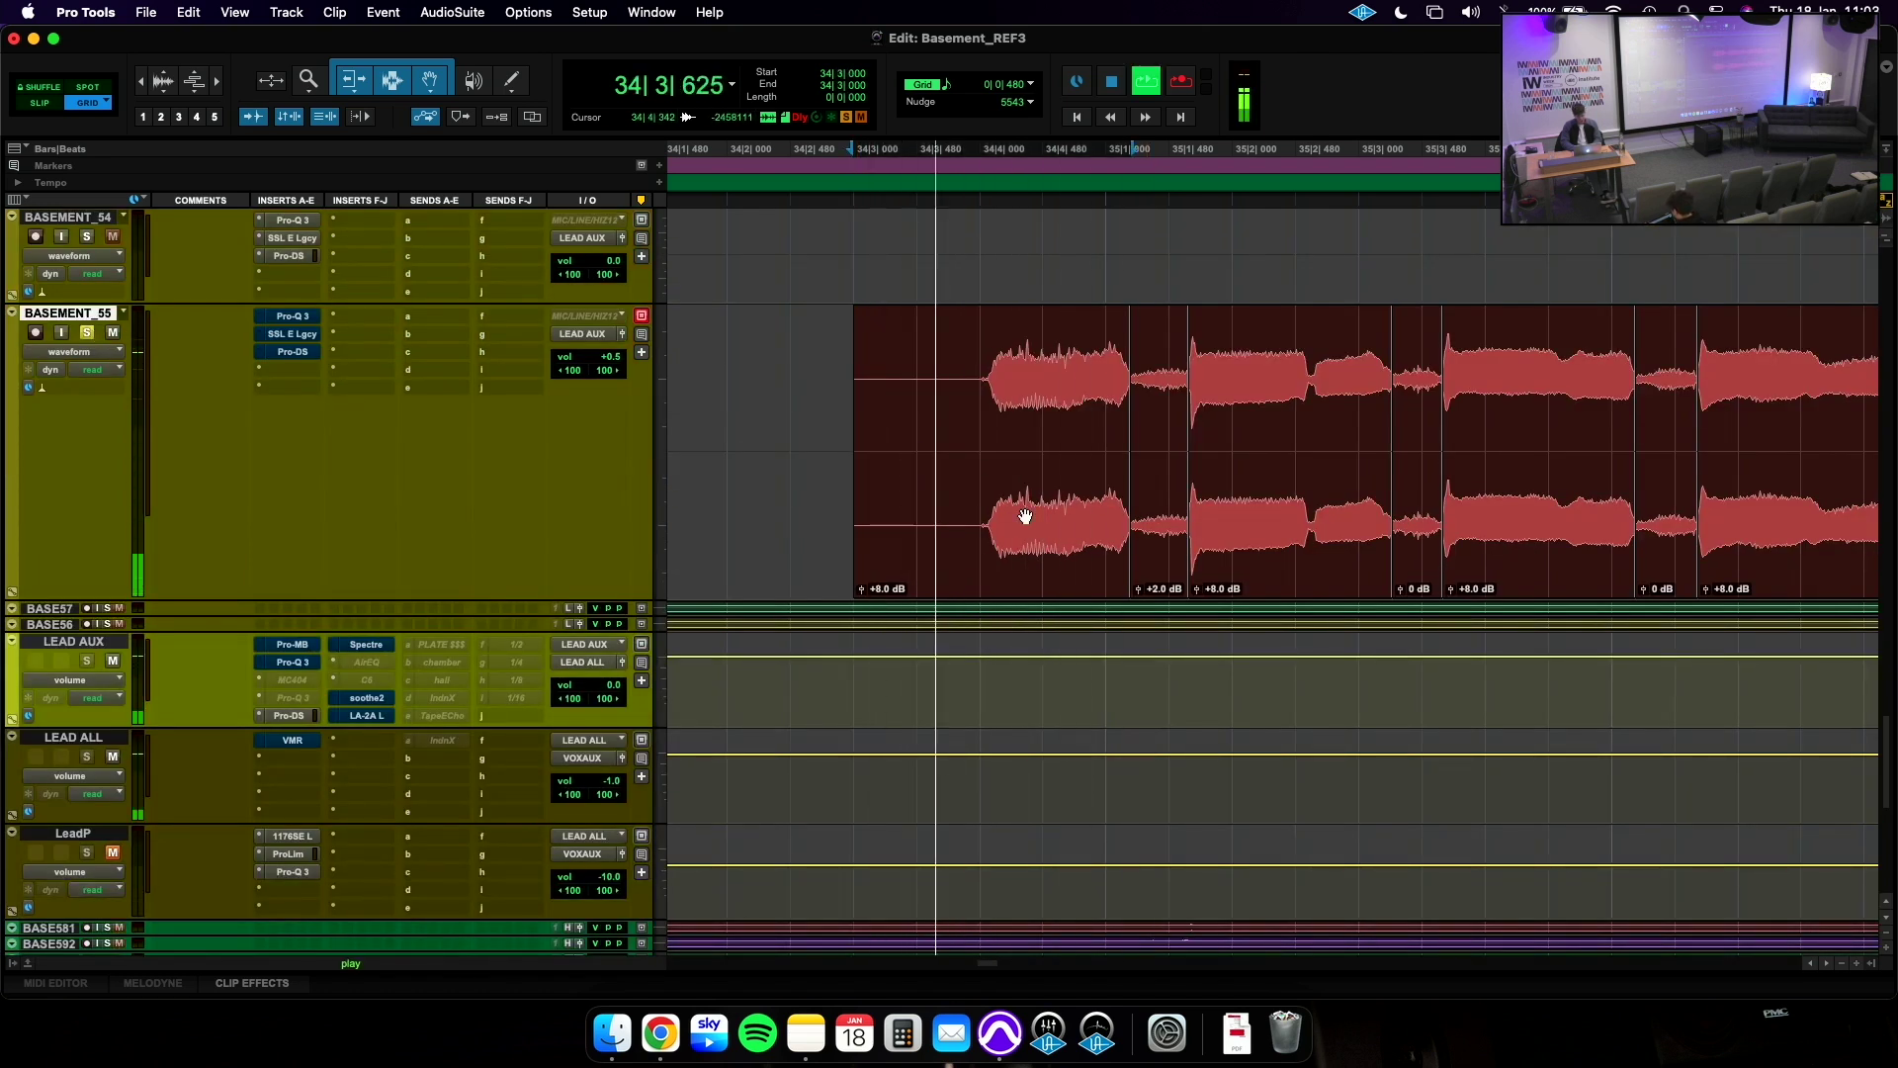
left_click(966, 386)
key("space")
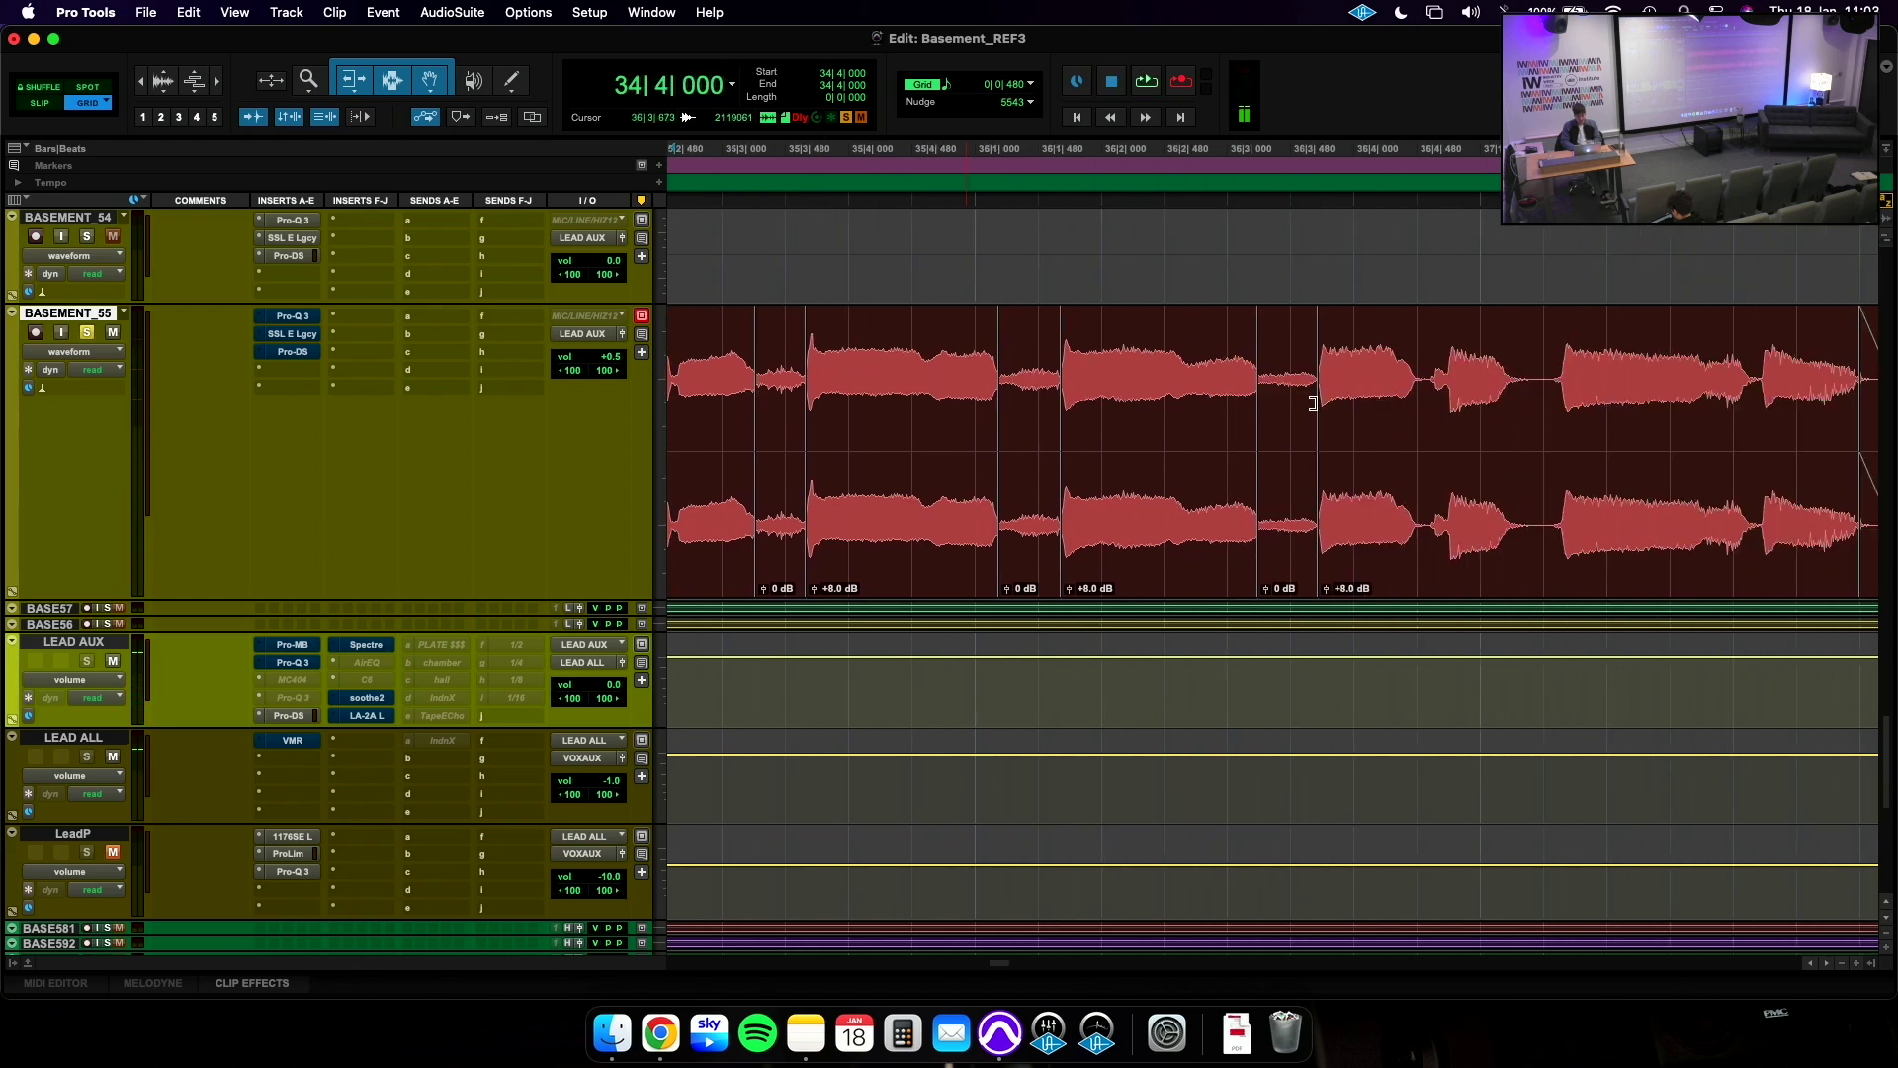
Split off the breath before the phrase's last vocal burst on BASEMENT_55, lower its clip gain to +3.5 dB, and place the cursor at 36|4|000.
left_click_drag(1702, 348, 1754, 342)
key("space")
key("ctrl+shift+Down")
key("ctrl+shift+Down")
key("ctrl+shift+Down")
key("ctrl+shift+Down")
left_click(1348, 366)
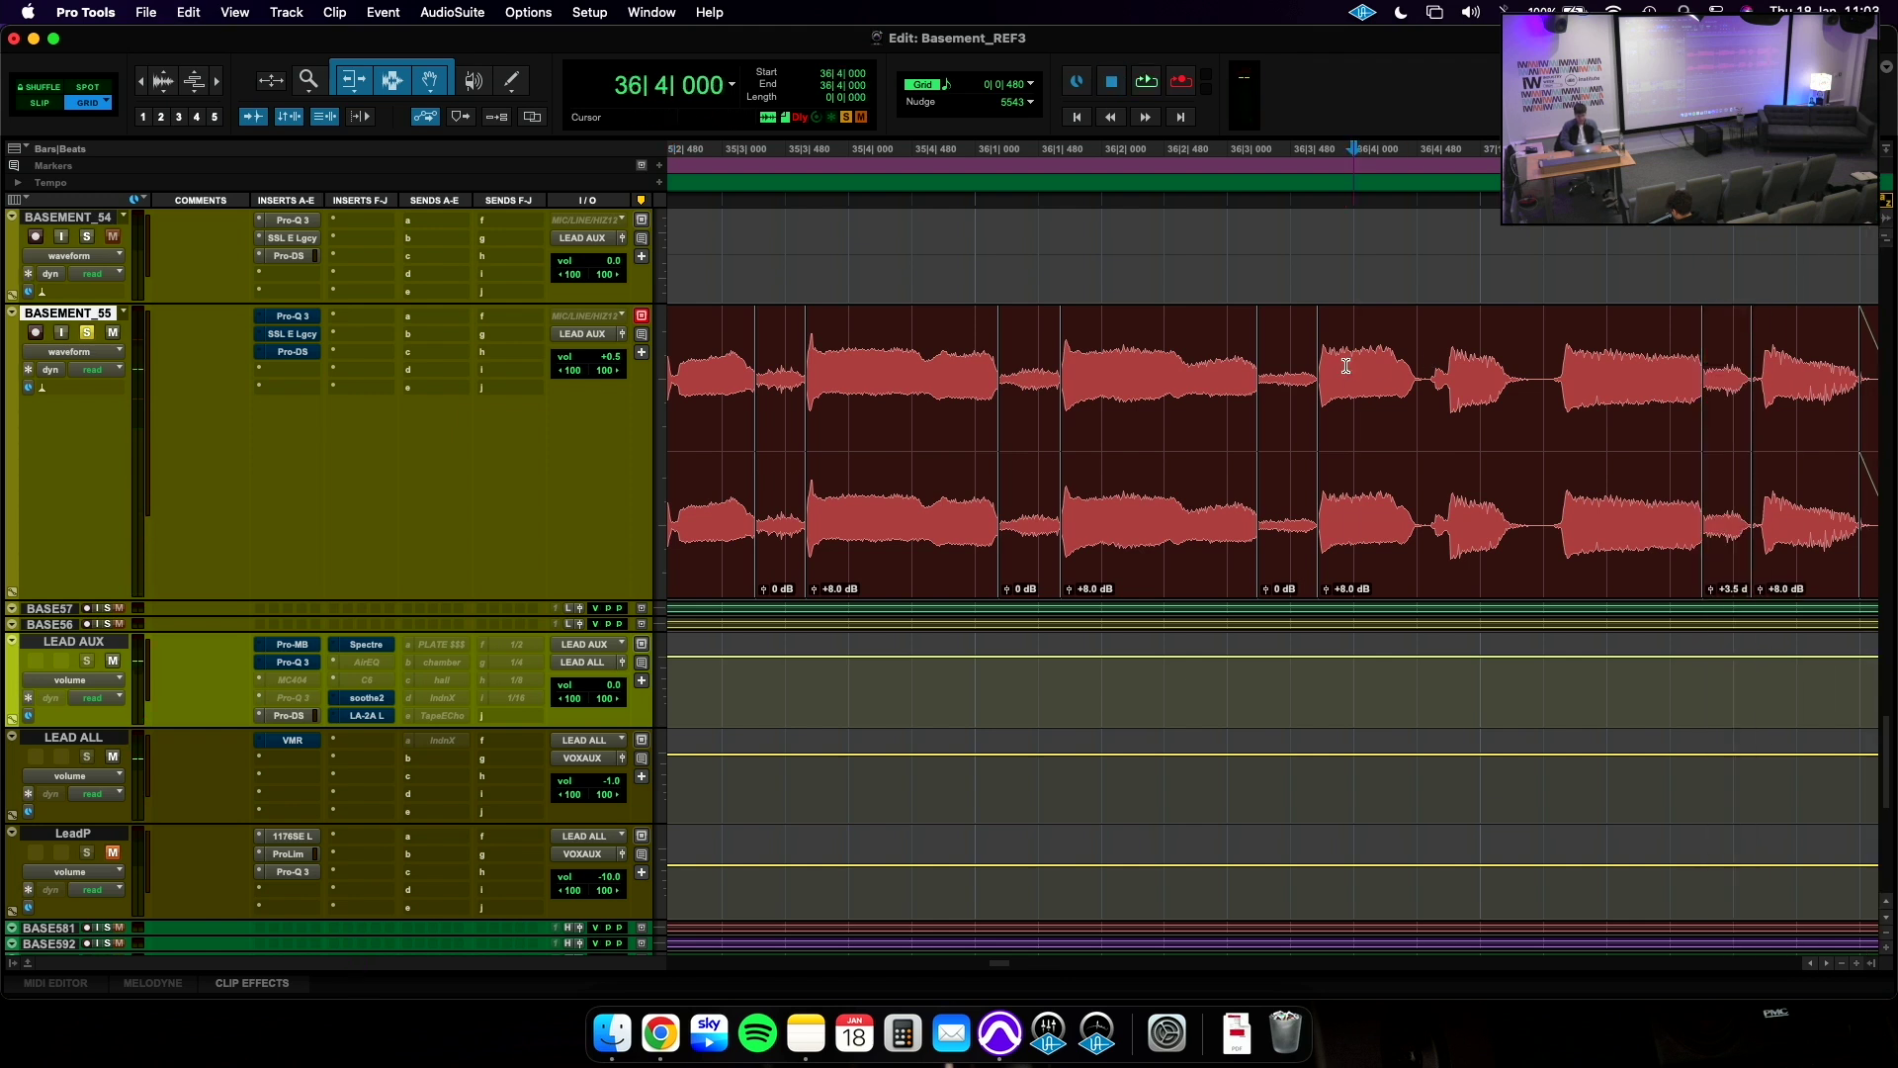
Audition the soloed BASEMENT_55 vocal from 36|4|000, re-enable its inserts, and move the start point to 32|4|000.
key("space")
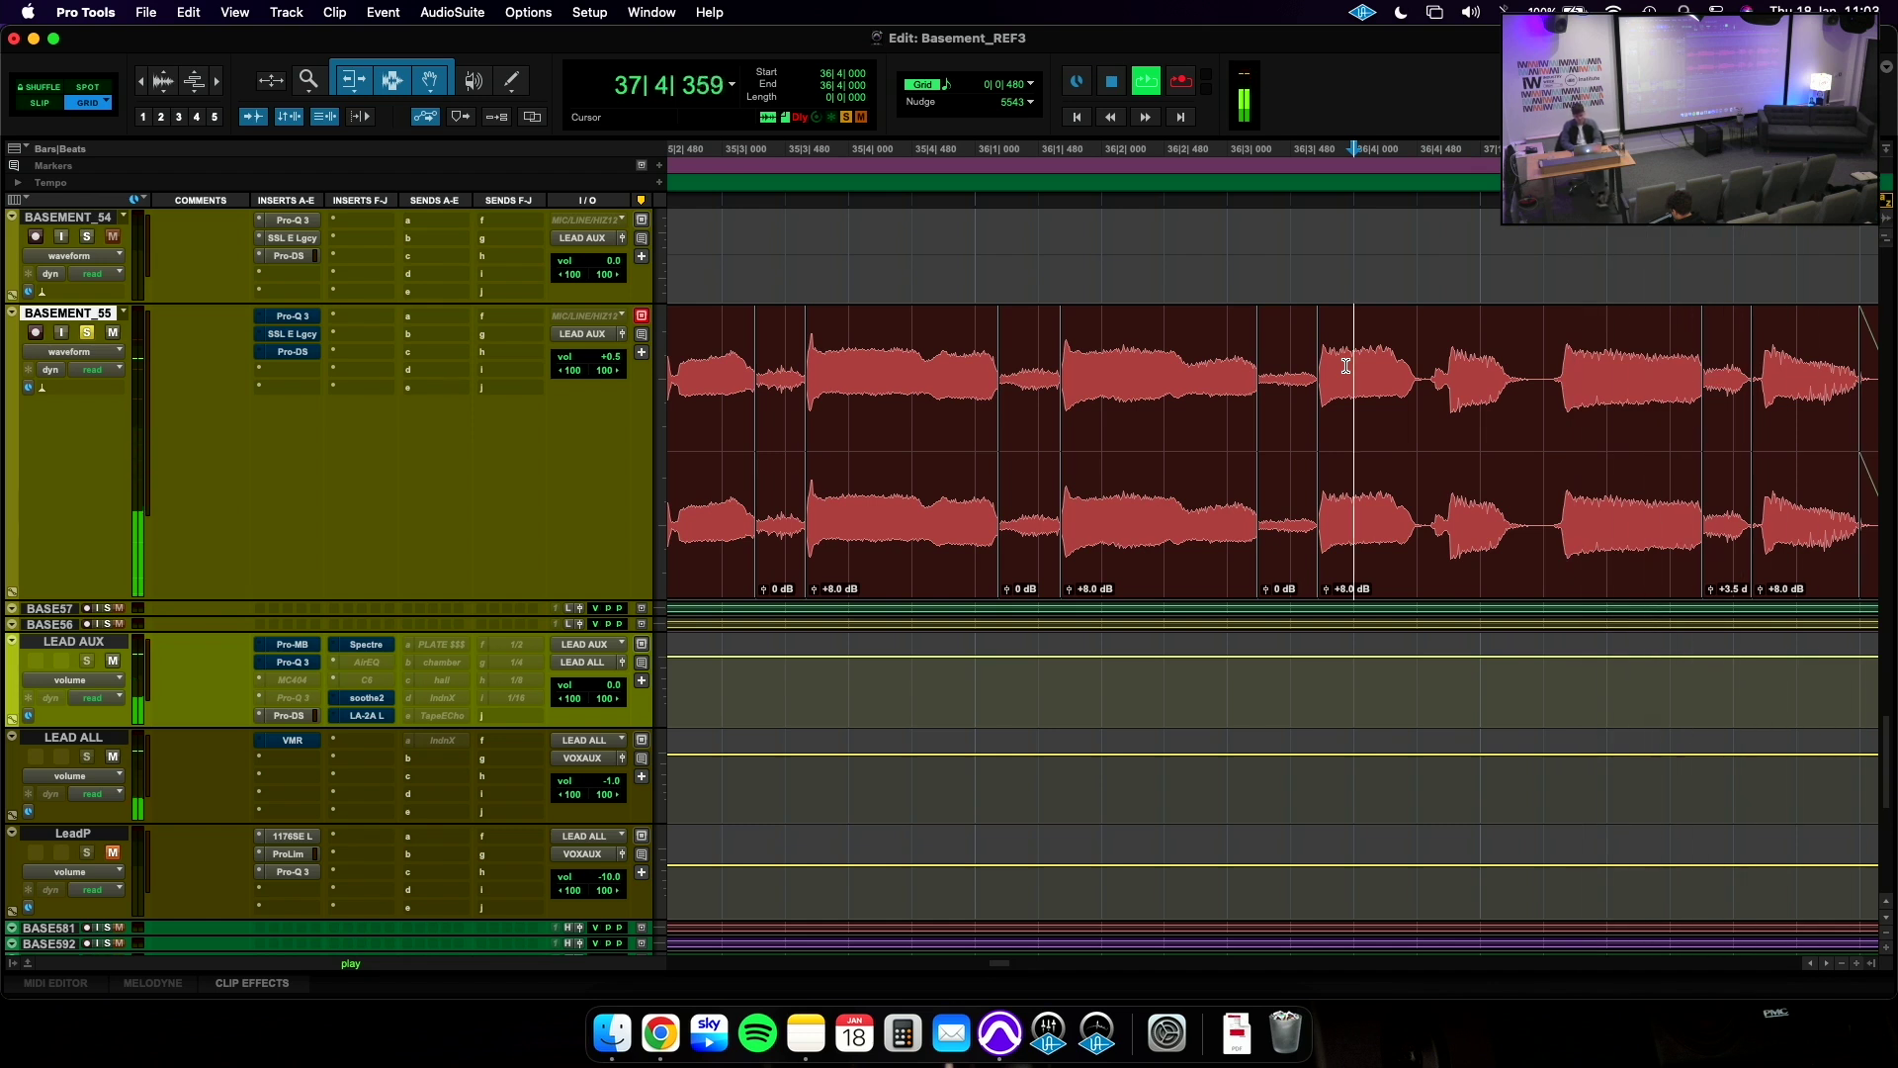
key("super+bracketleft")
key("super+bracketleft")
key("super+bracketleft")
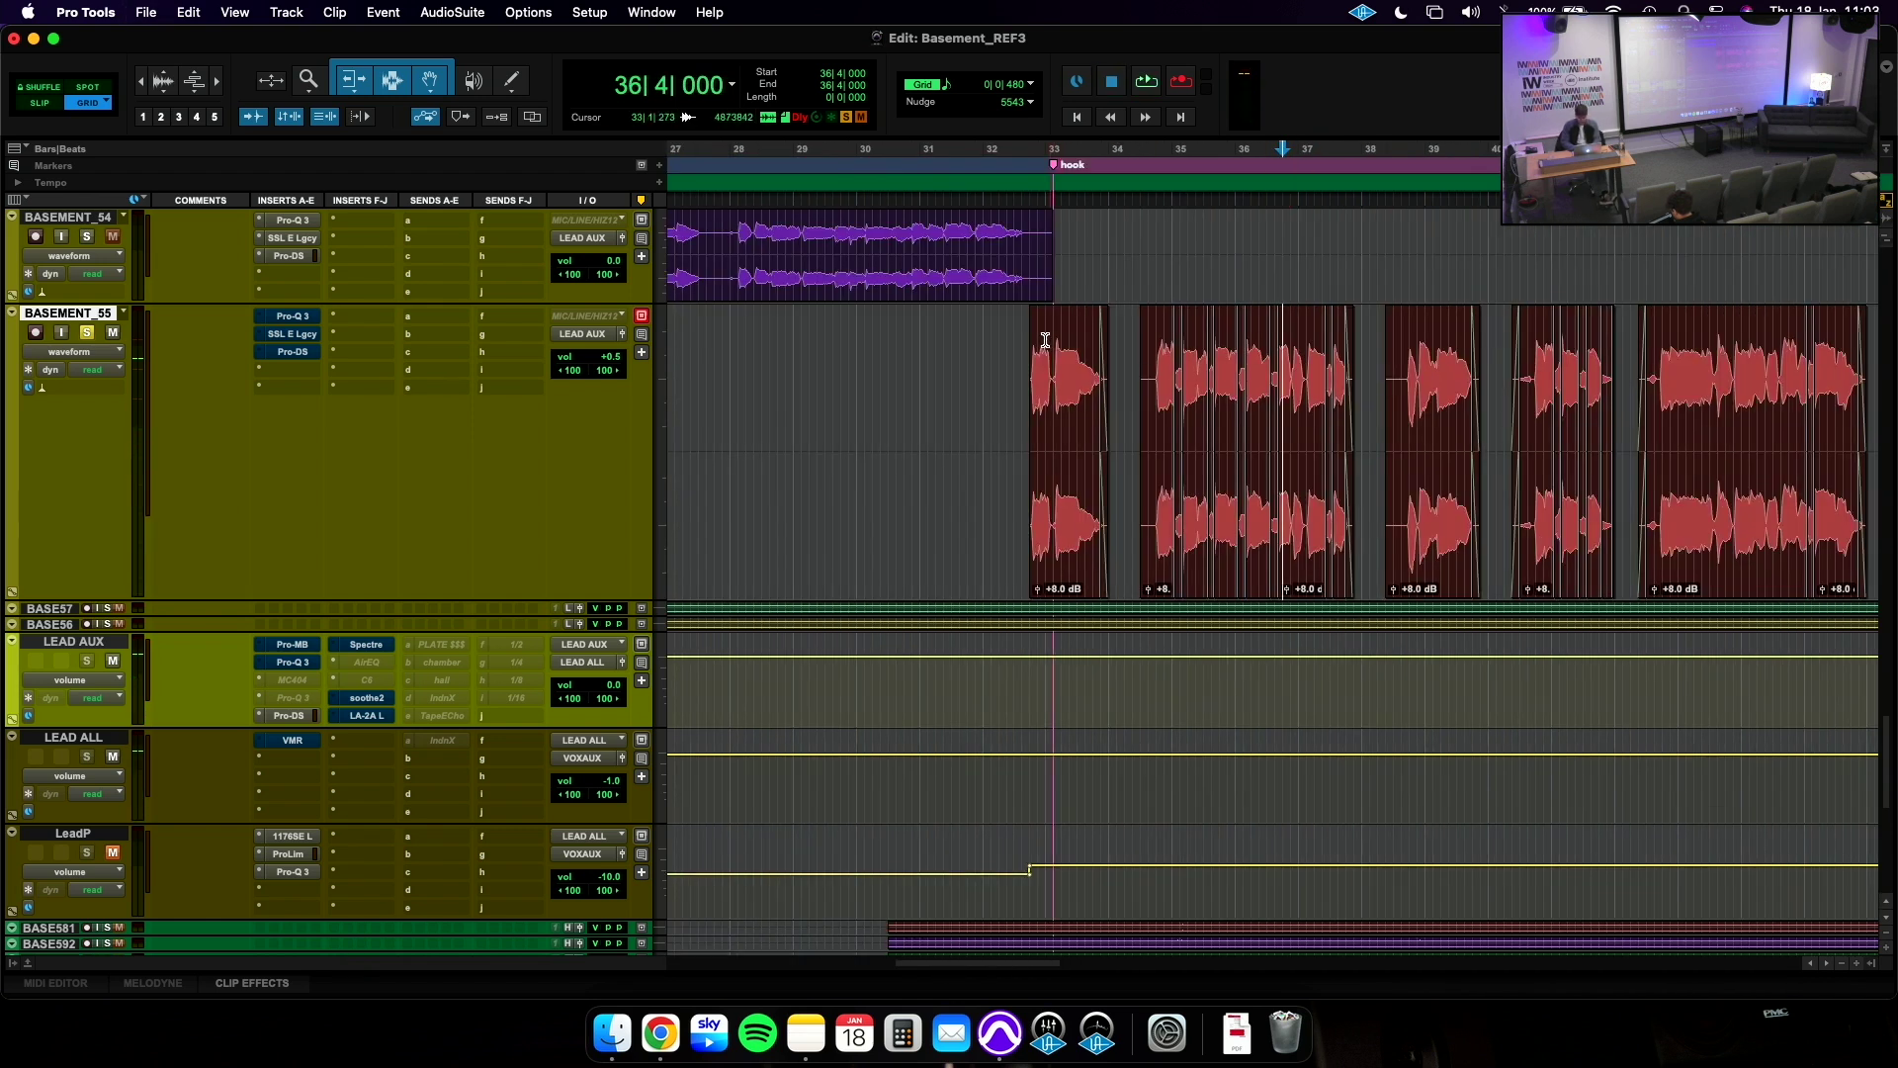
left_click(293, 316)
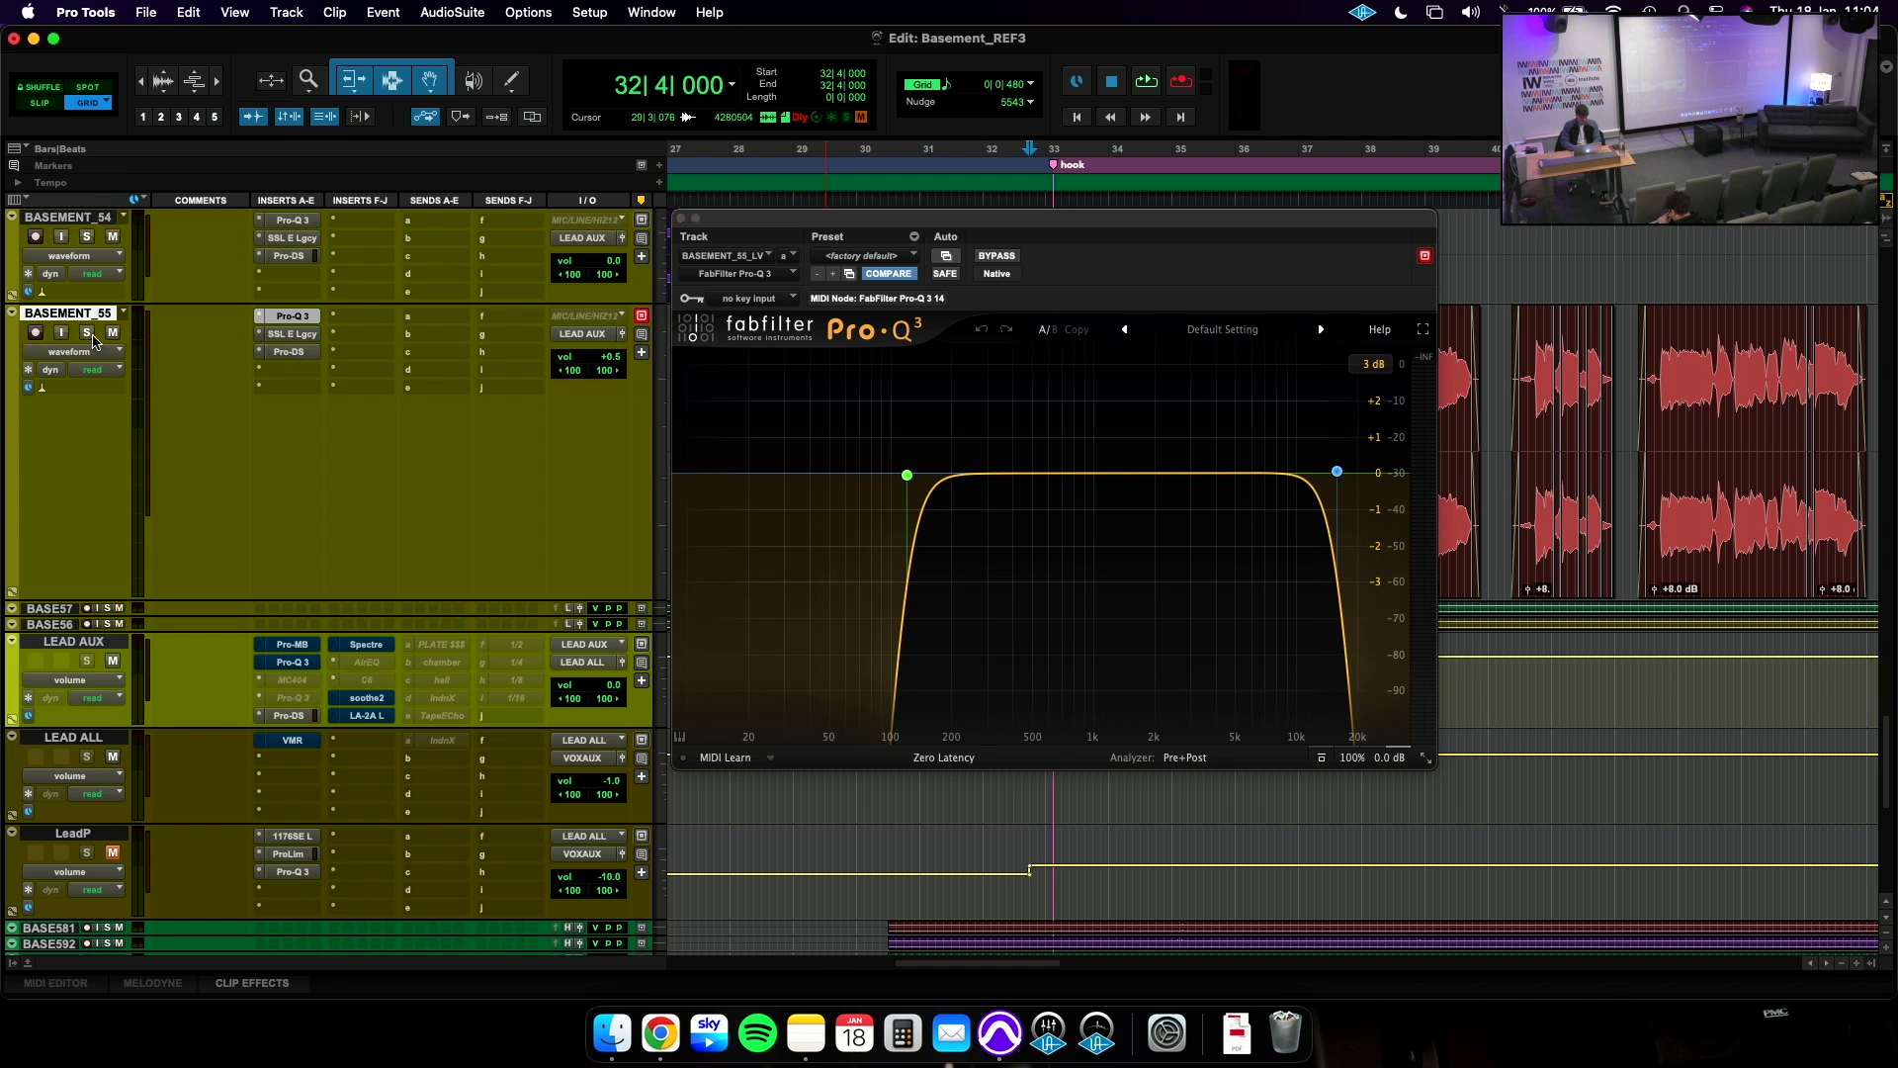
Take the Pro-MB on LEAD AUX out of bypass, play the hook through it from 32|4|000, and close the plug-in.
left_click(287, 645)
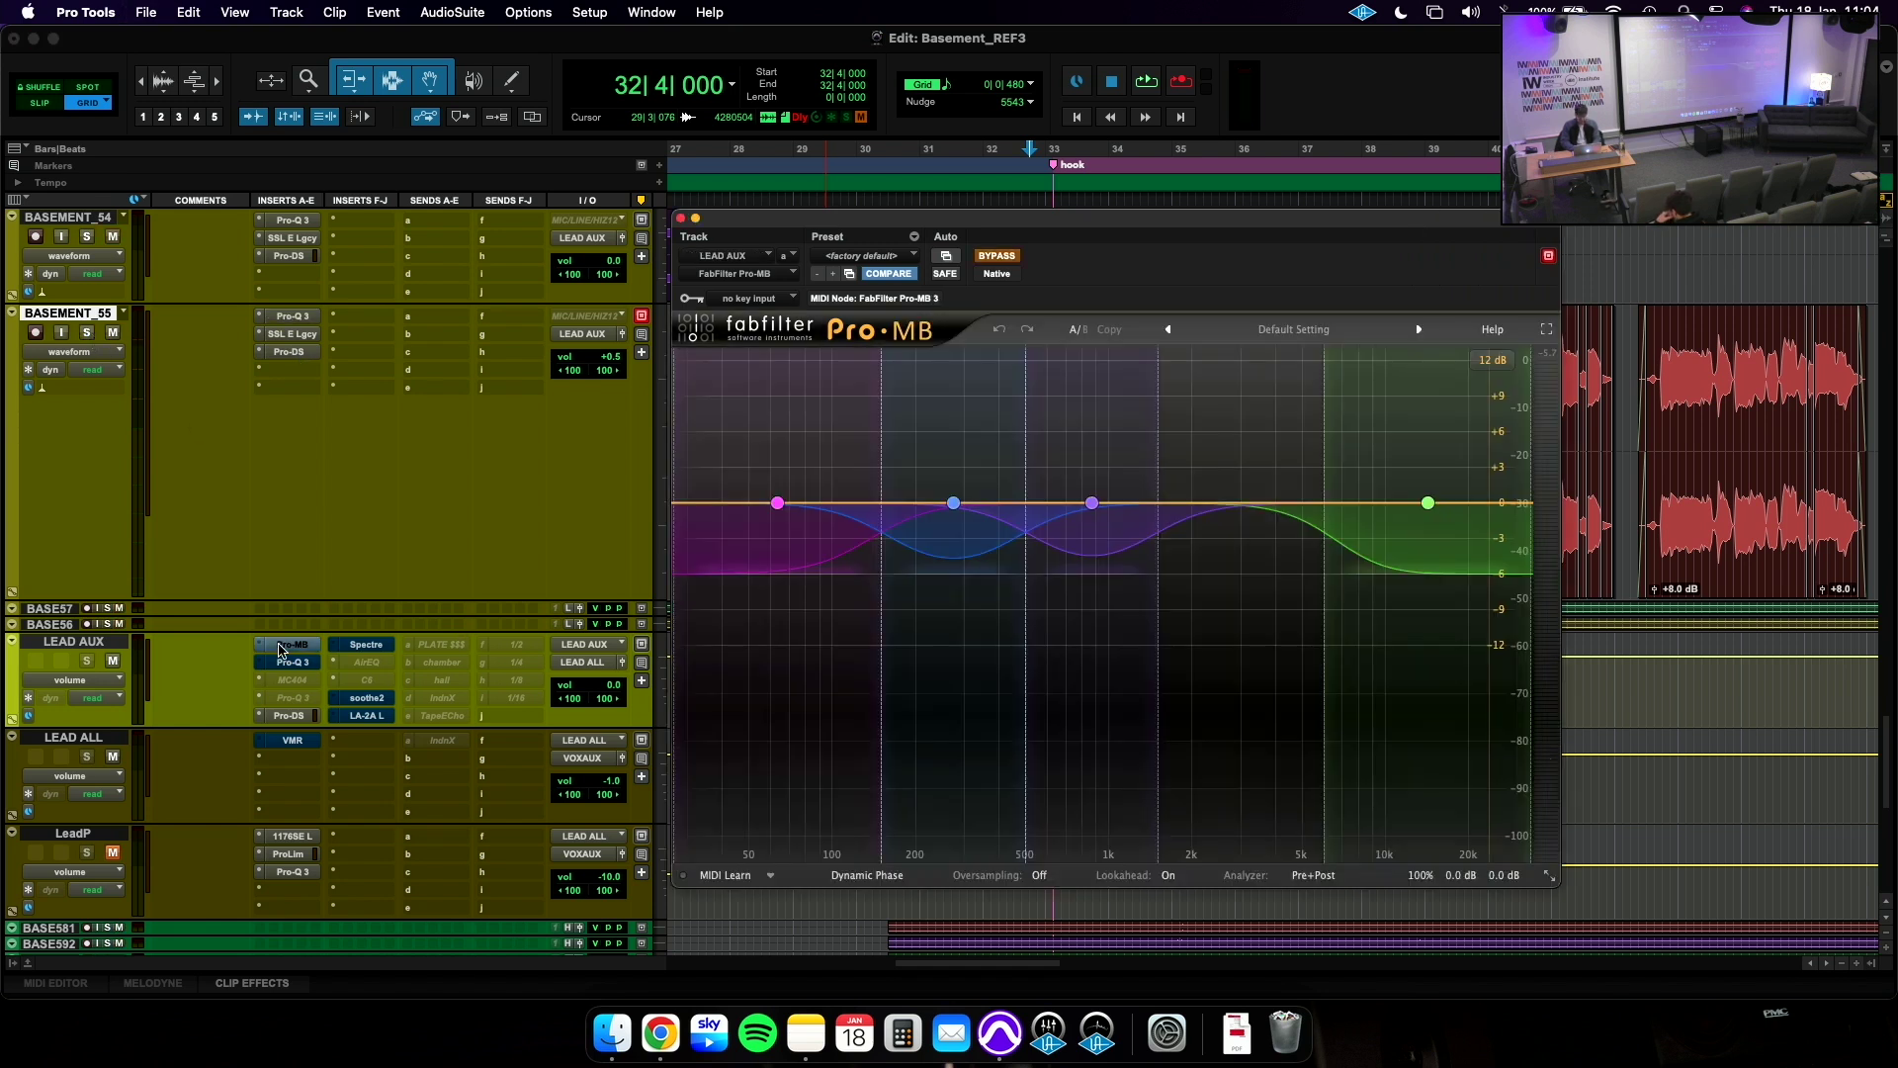
left_click_drag(937, 222, 632, 108)
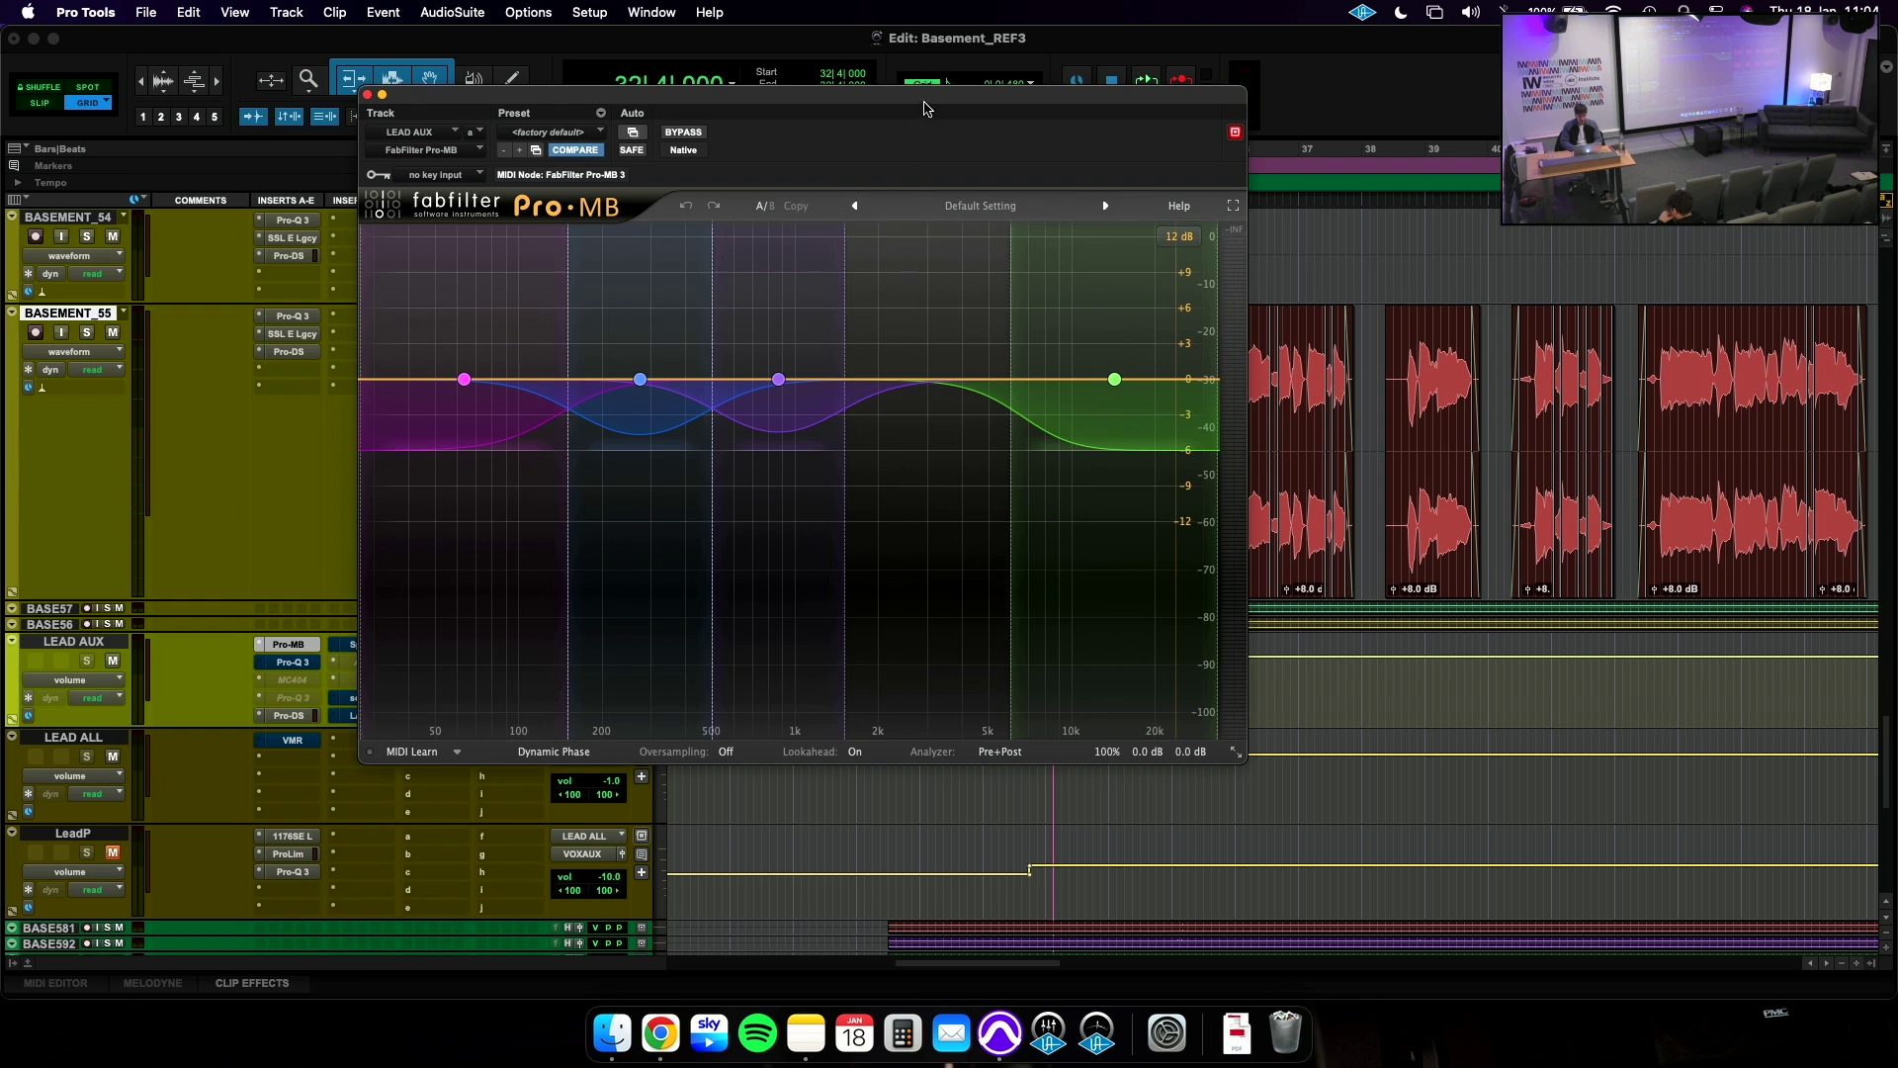
left_click_drag(924, 106, 689, 159)
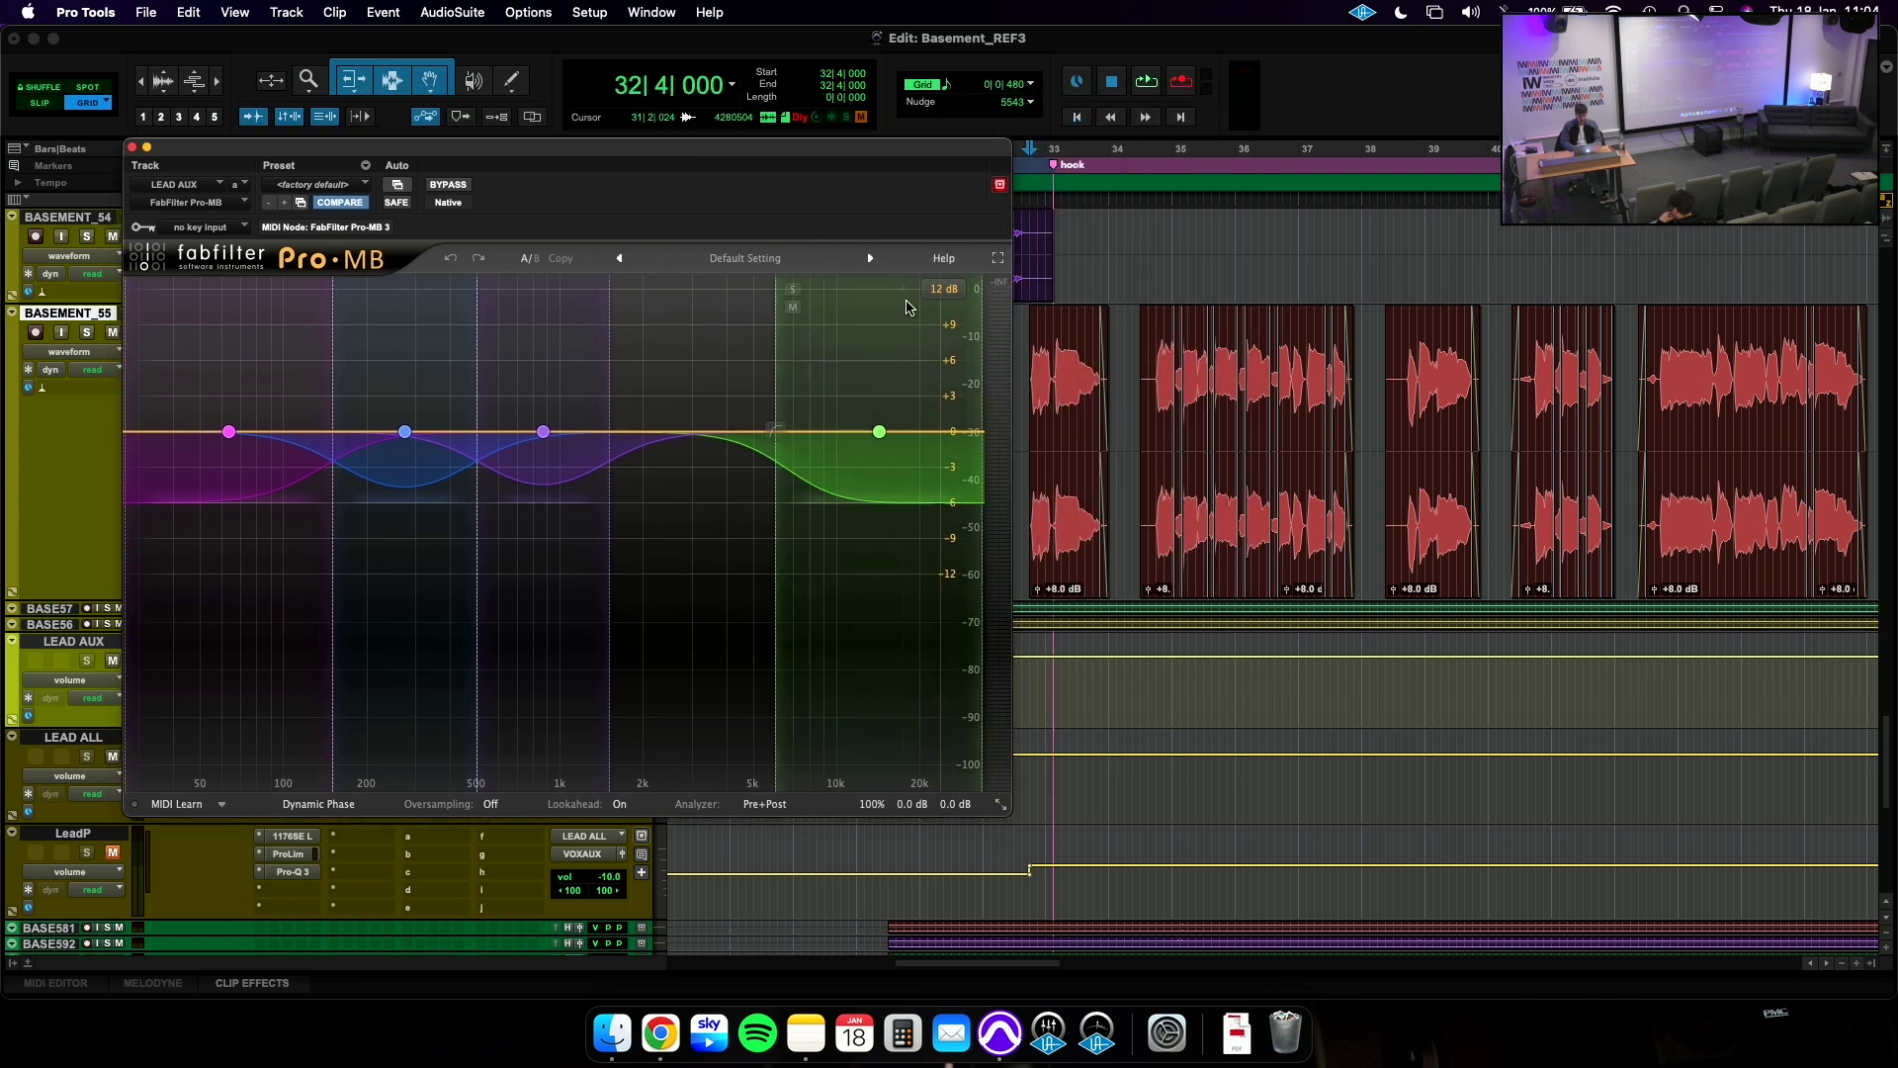
key("space")
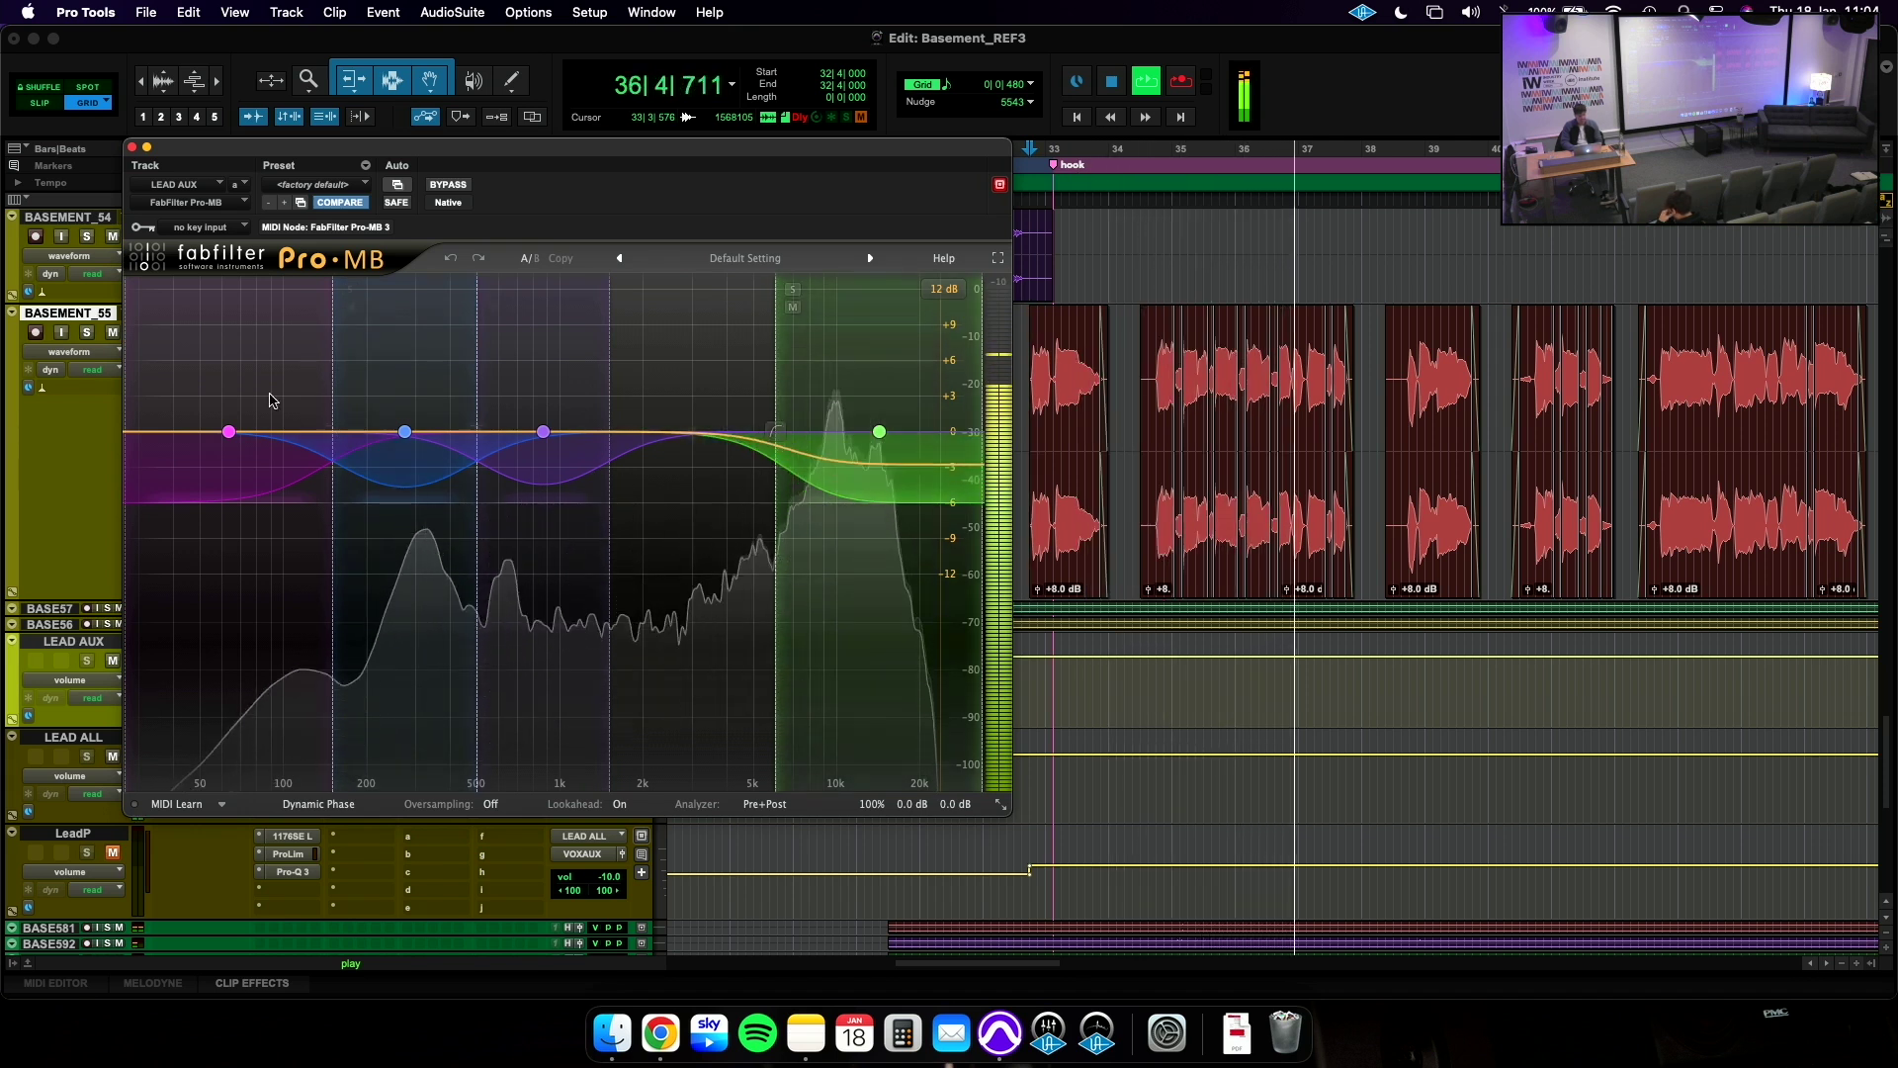
left_click(133, 148)
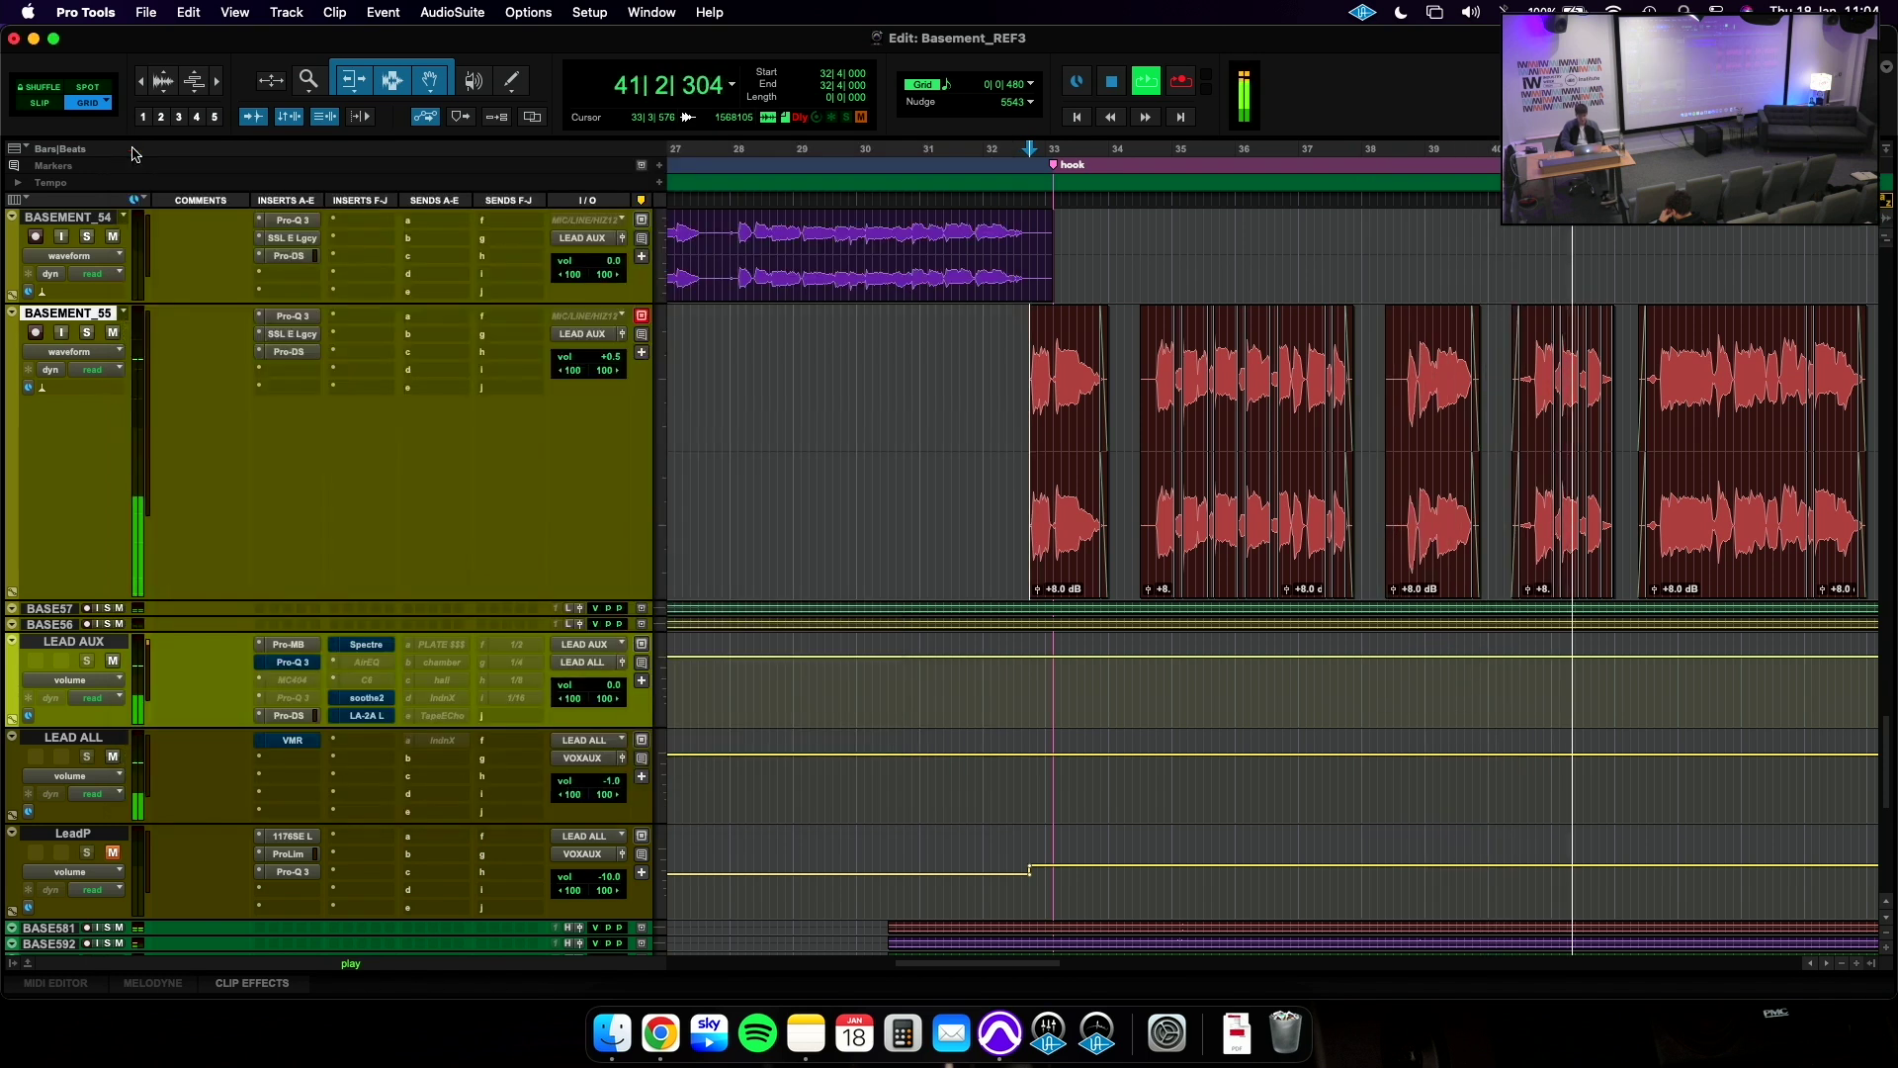
key("space")
Take the Pro-Q 3 on LEAD AUX out of bypass and select its 2504.4 Hz dynamic band.
left_click(295, 668)
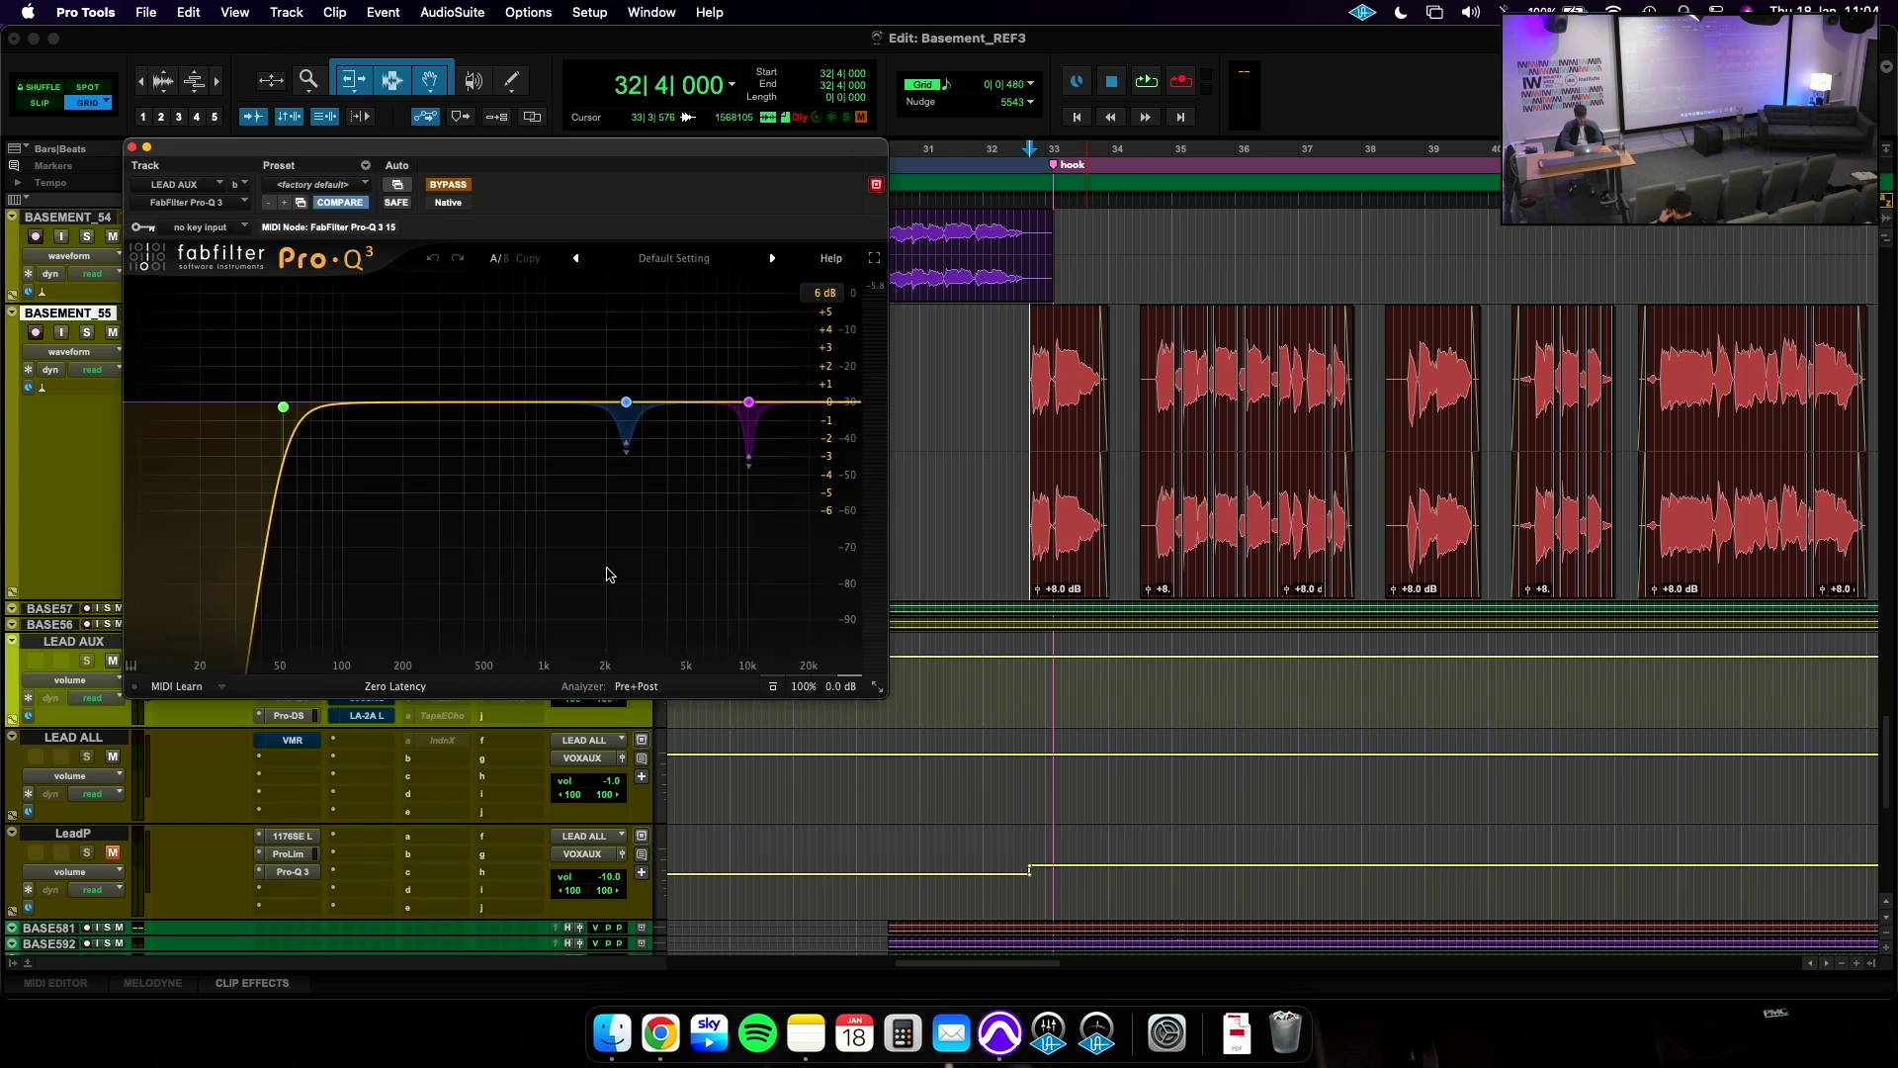
left_click(450, 186)
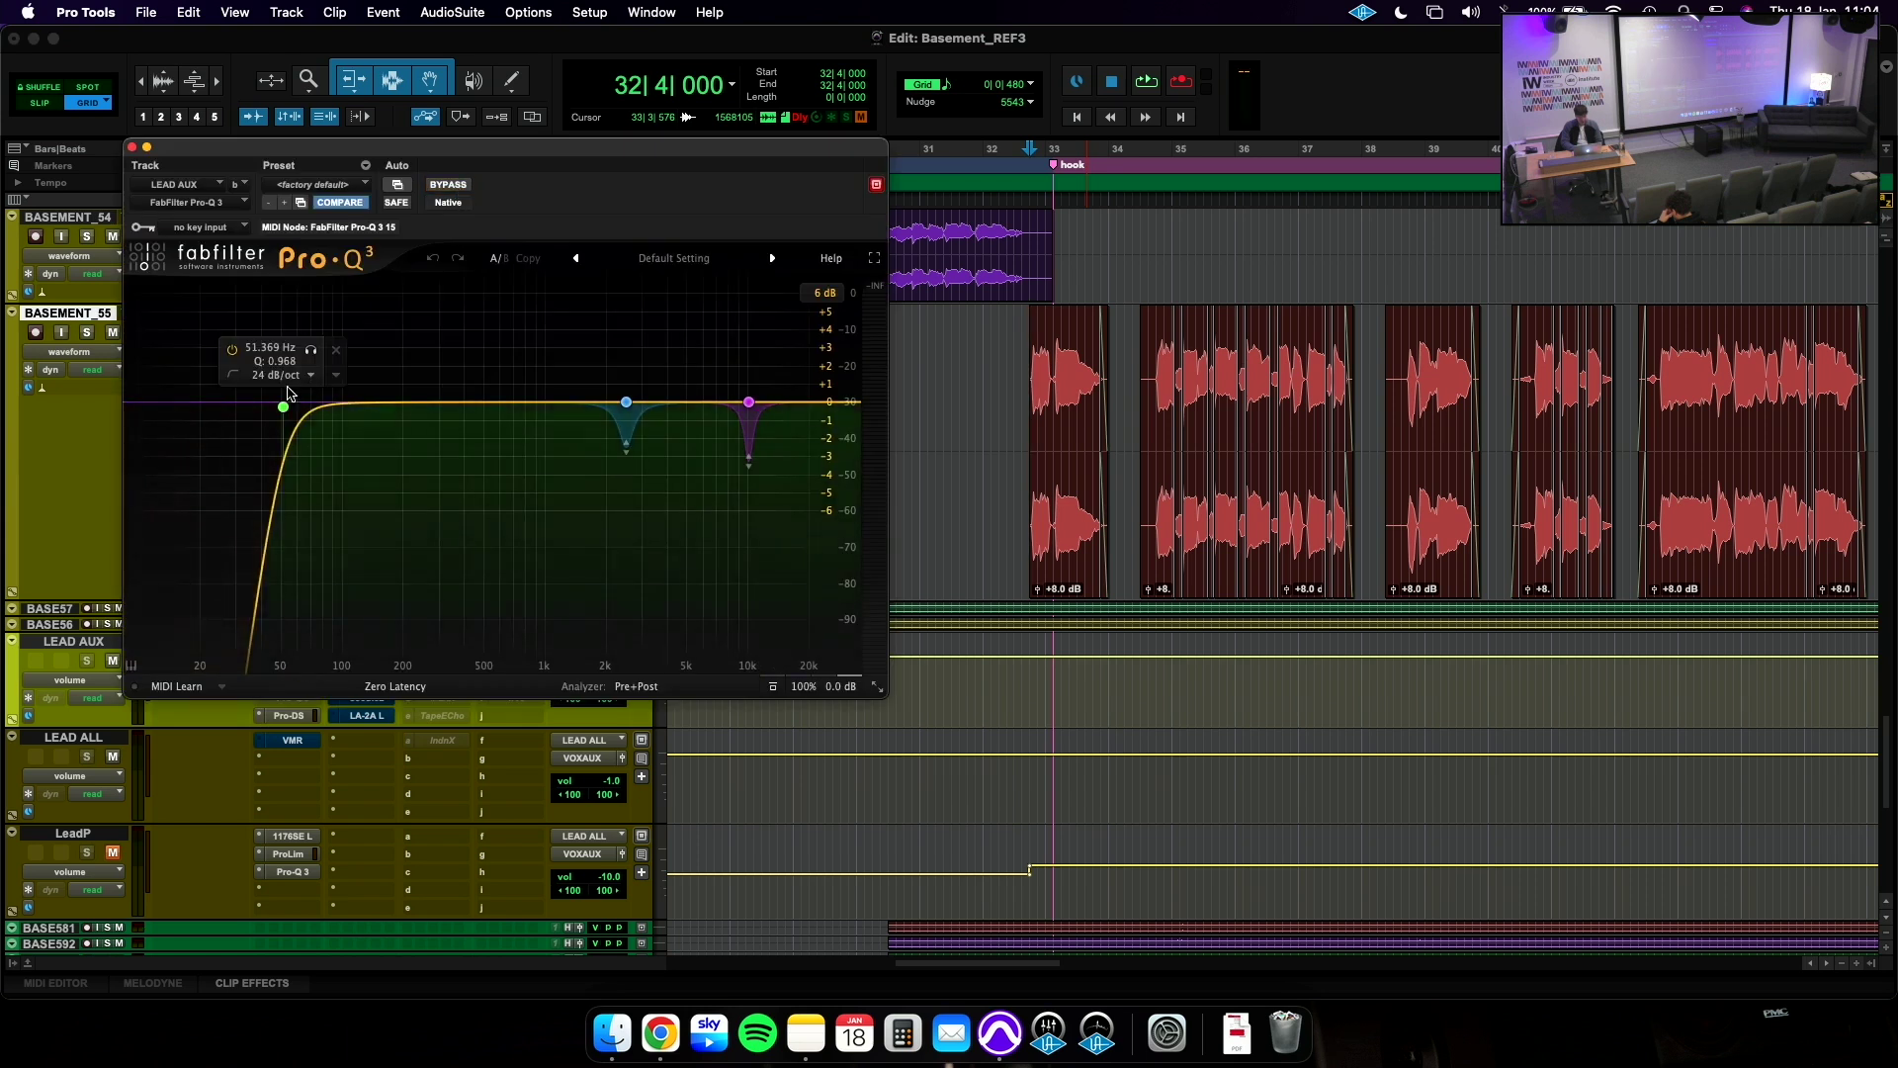
left_click(626, 401)
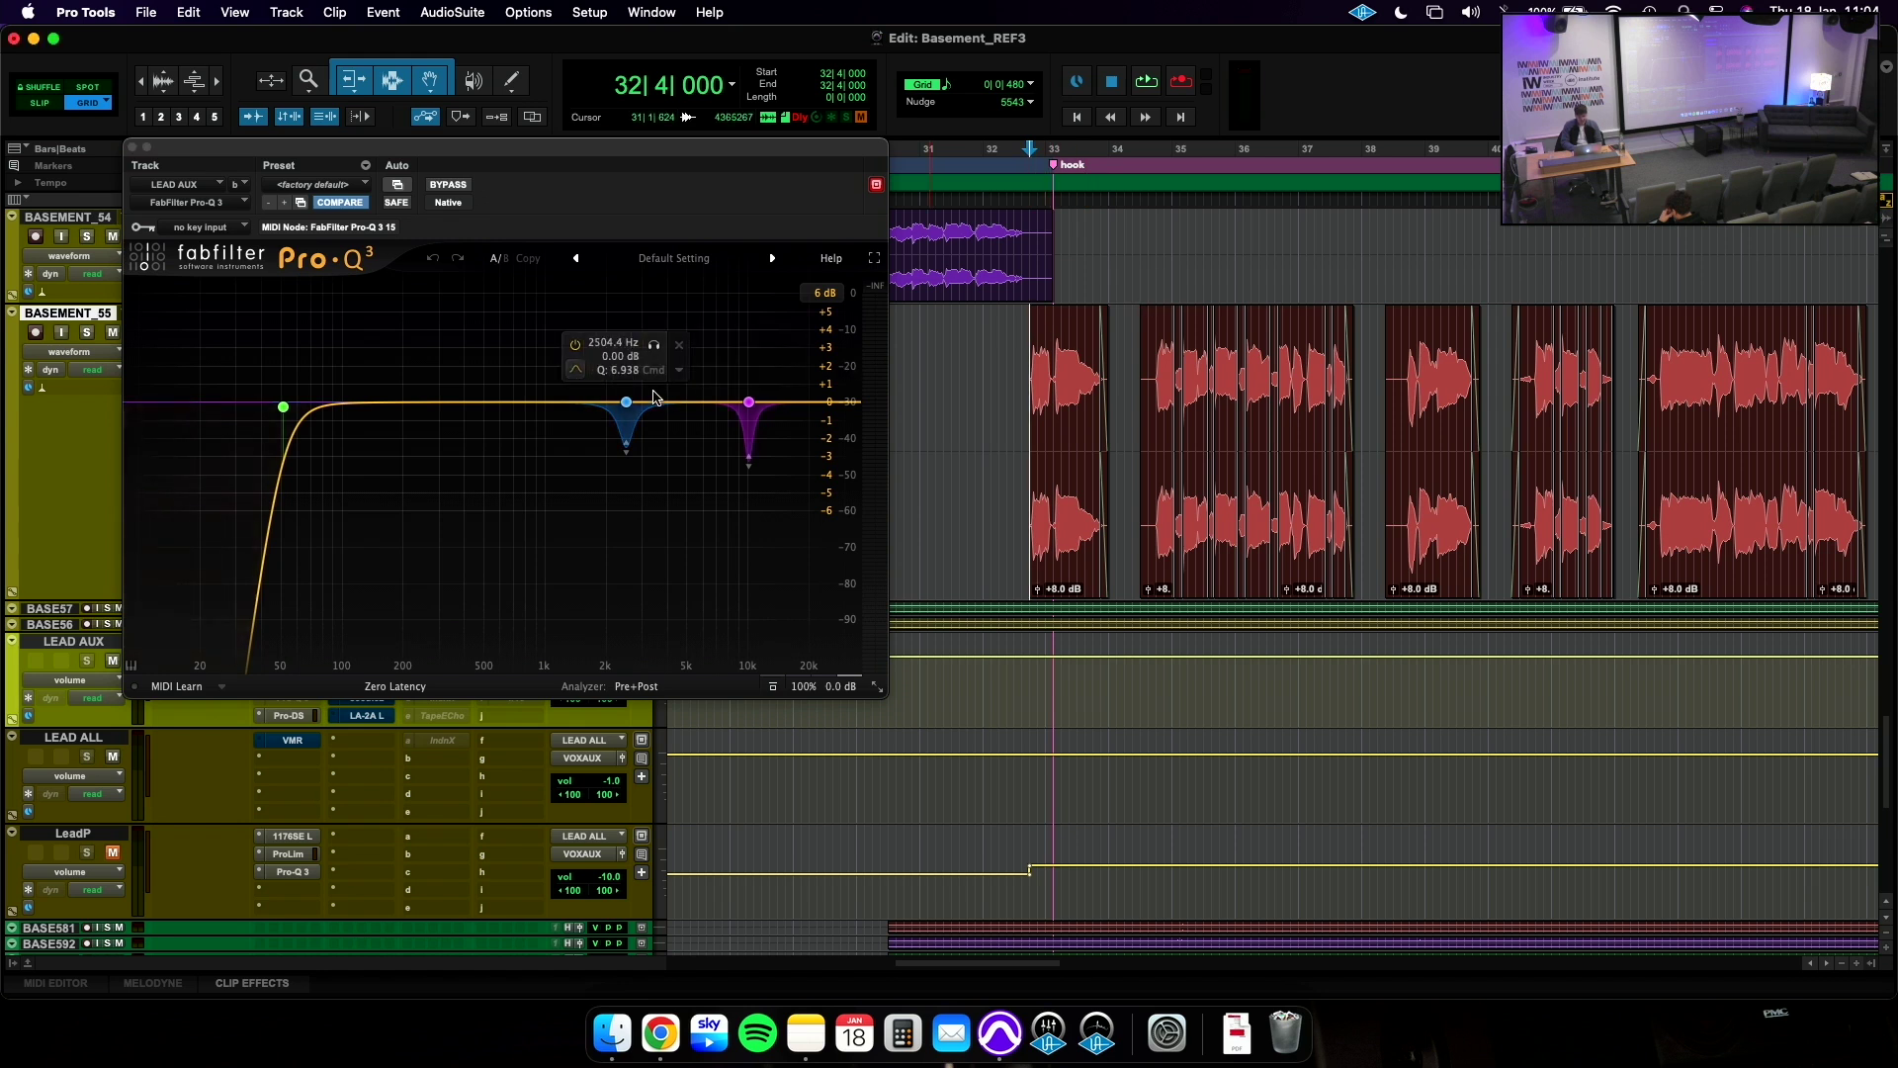
Audition the 2504.4 Hz band of the LEAD AUX Pro-Q 3 in isolation during playback, with BASEMENT_55 soloed.
left_click(655, 353)
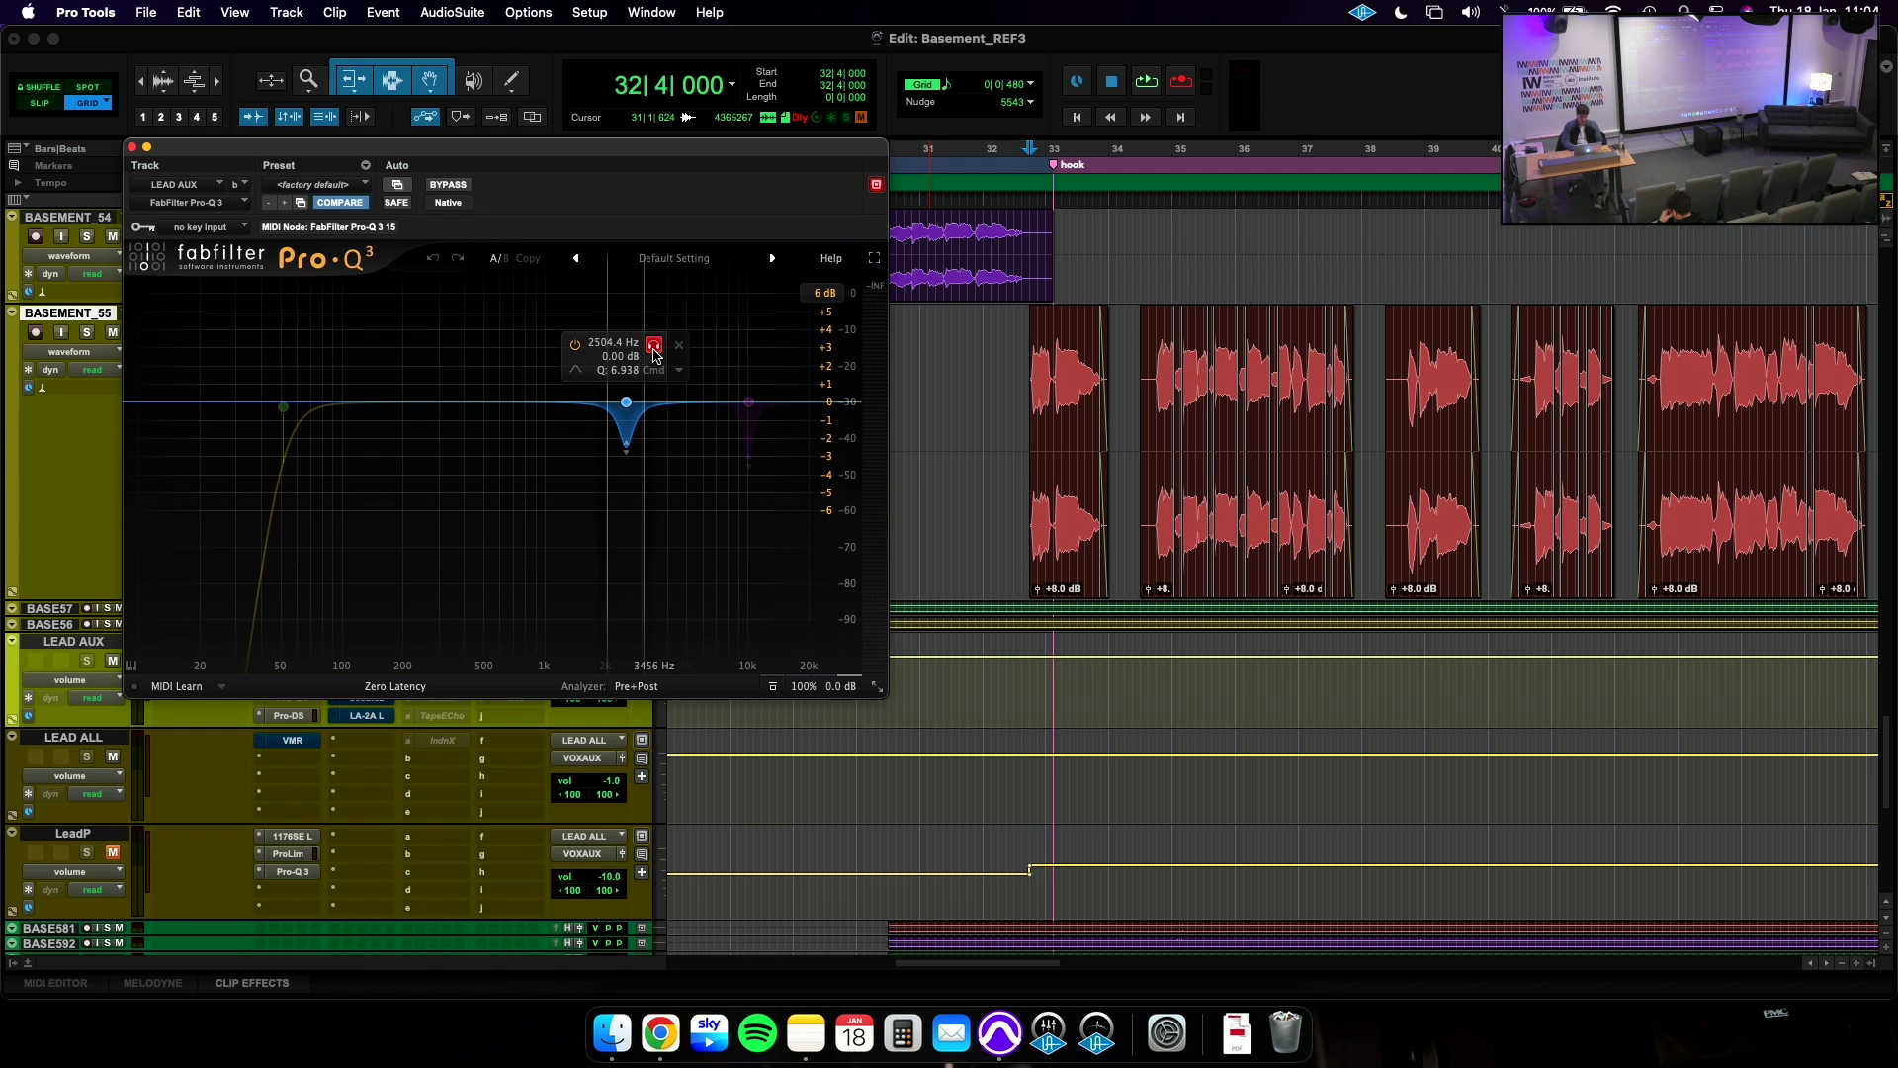
key("space")
left_click(655, 344)
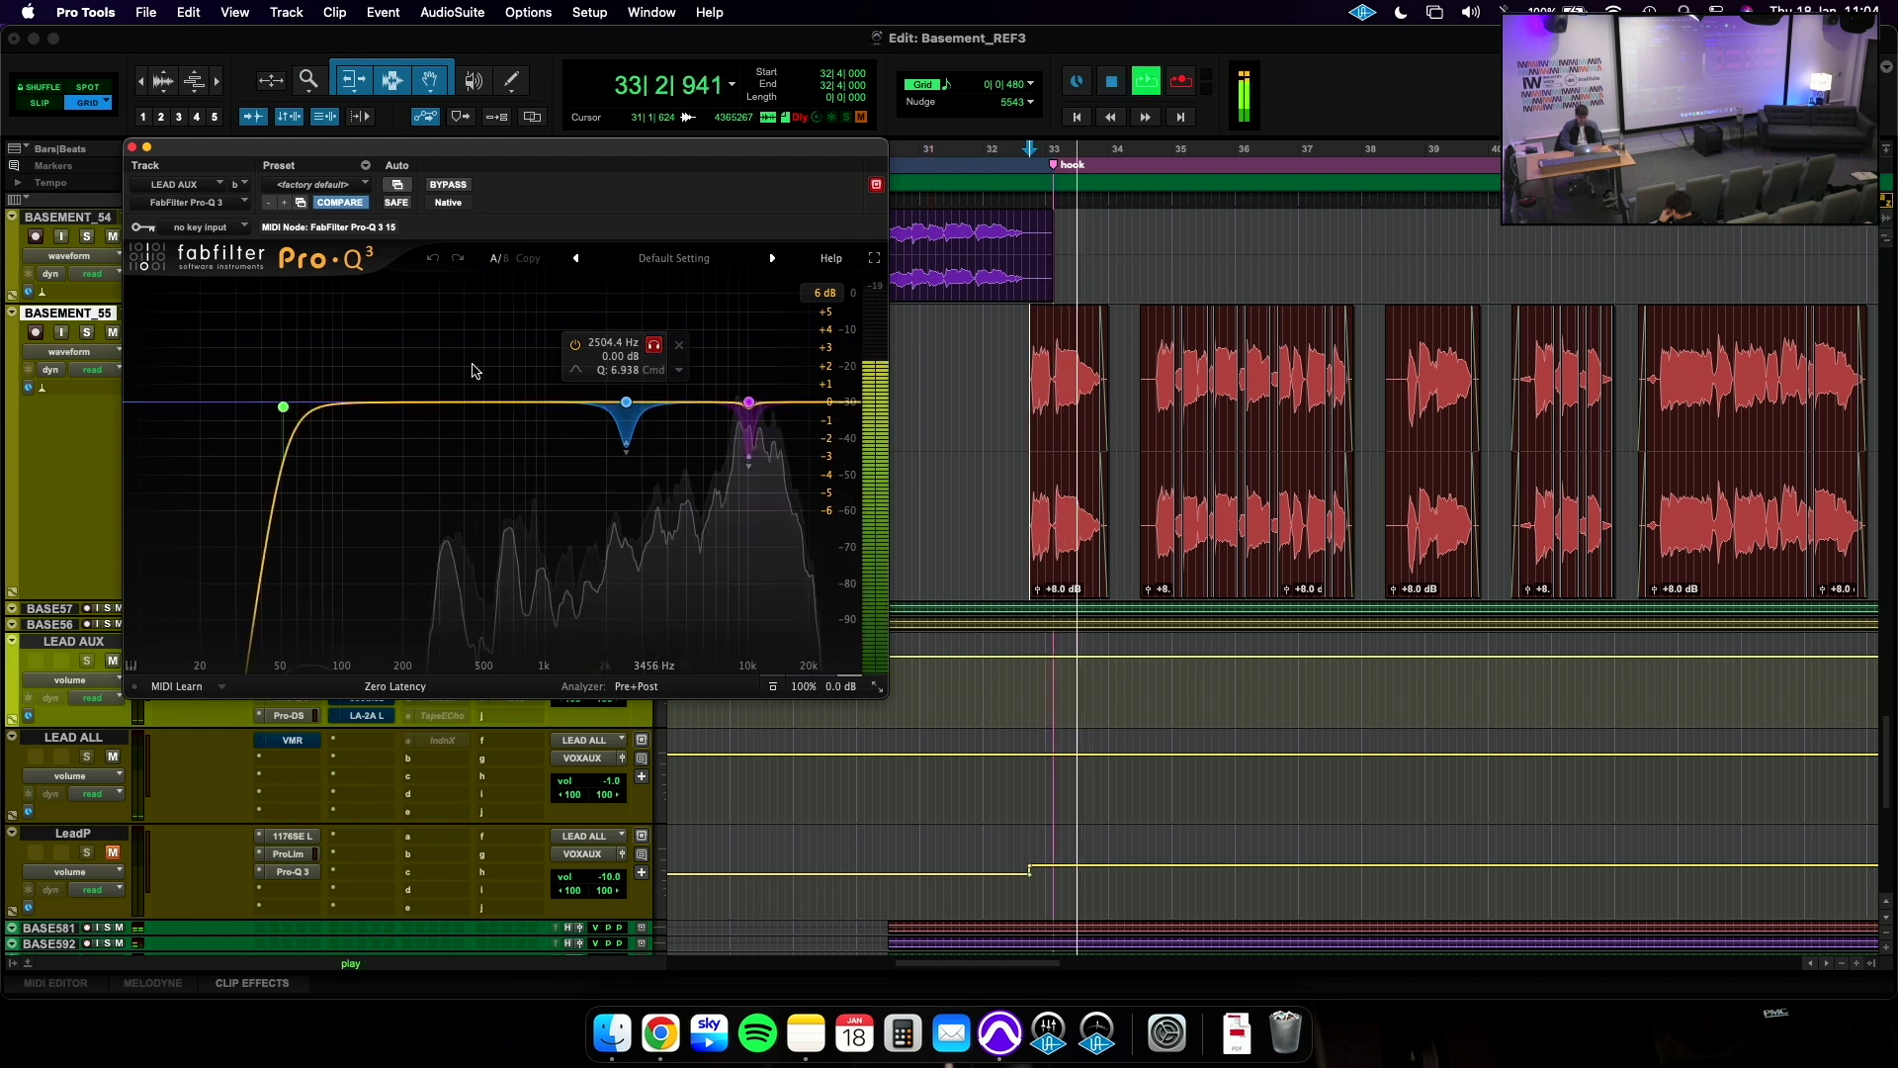
left_click(653, 348)
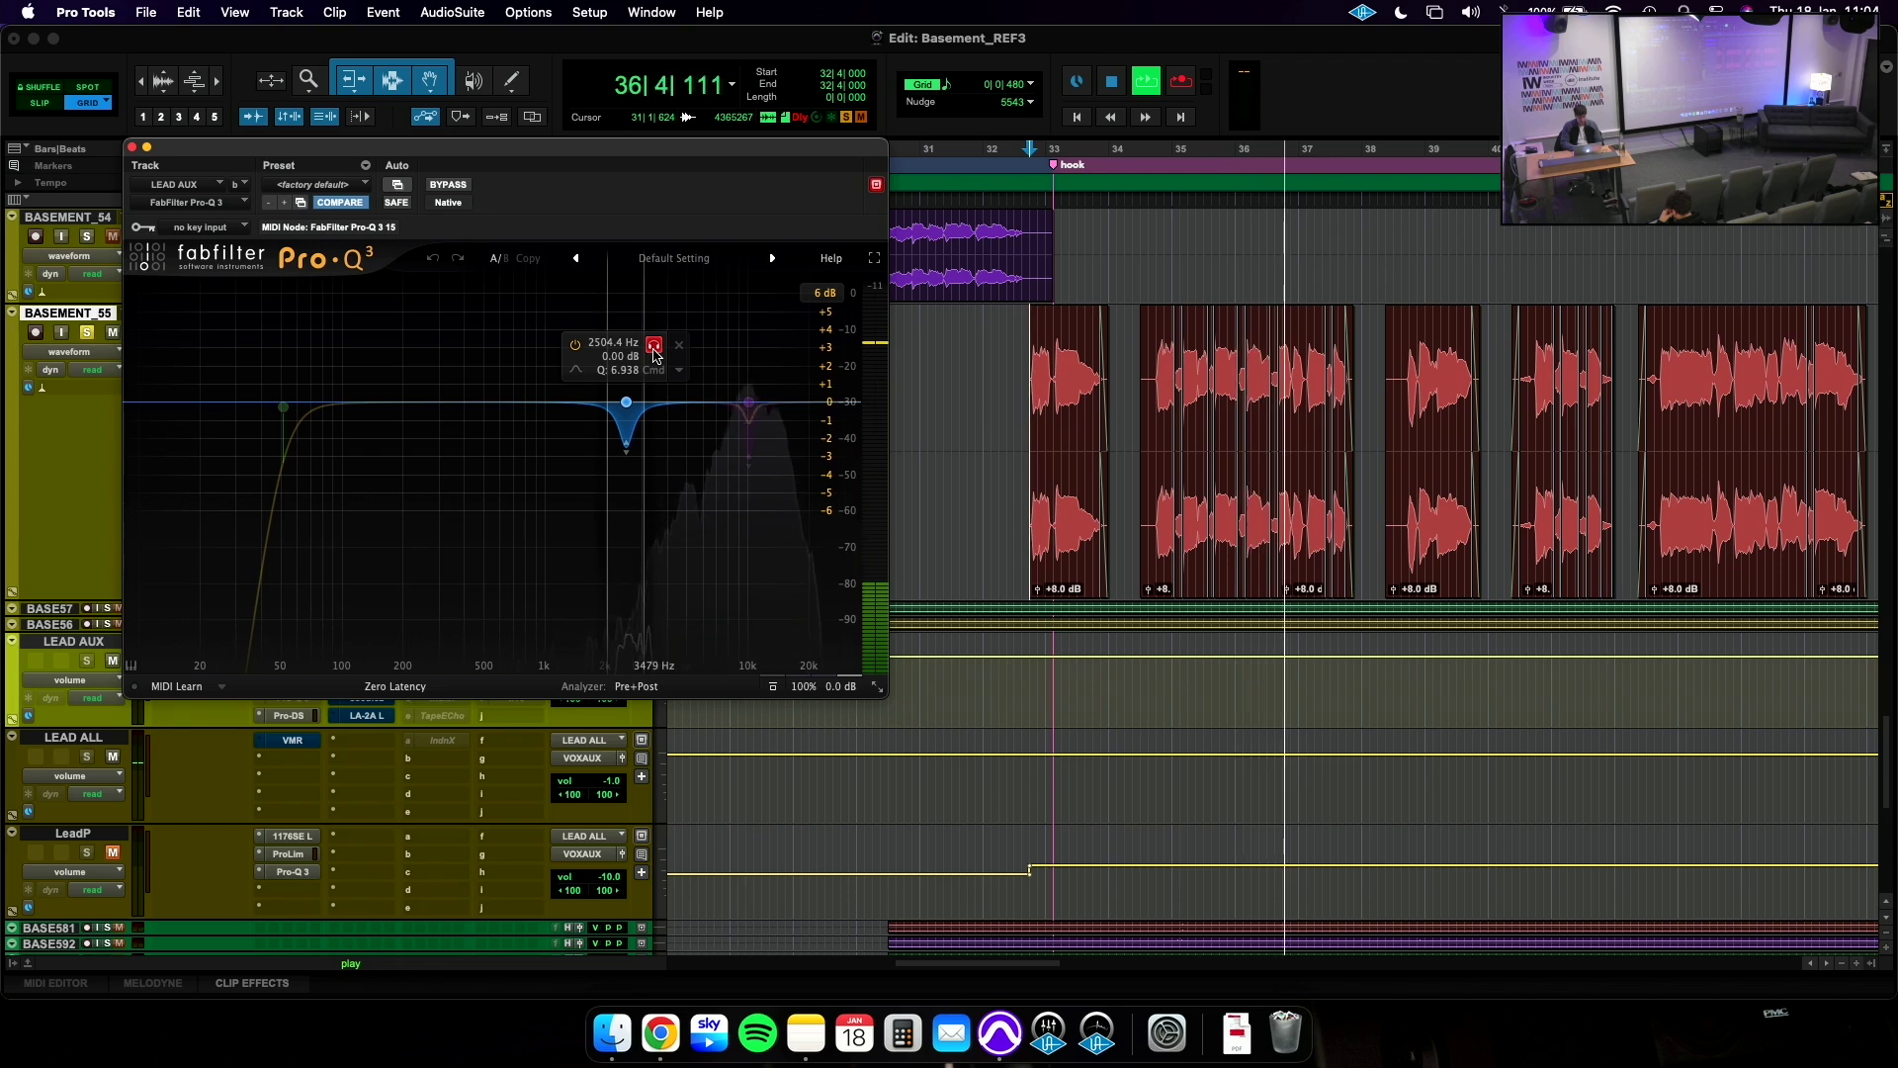
key("space")
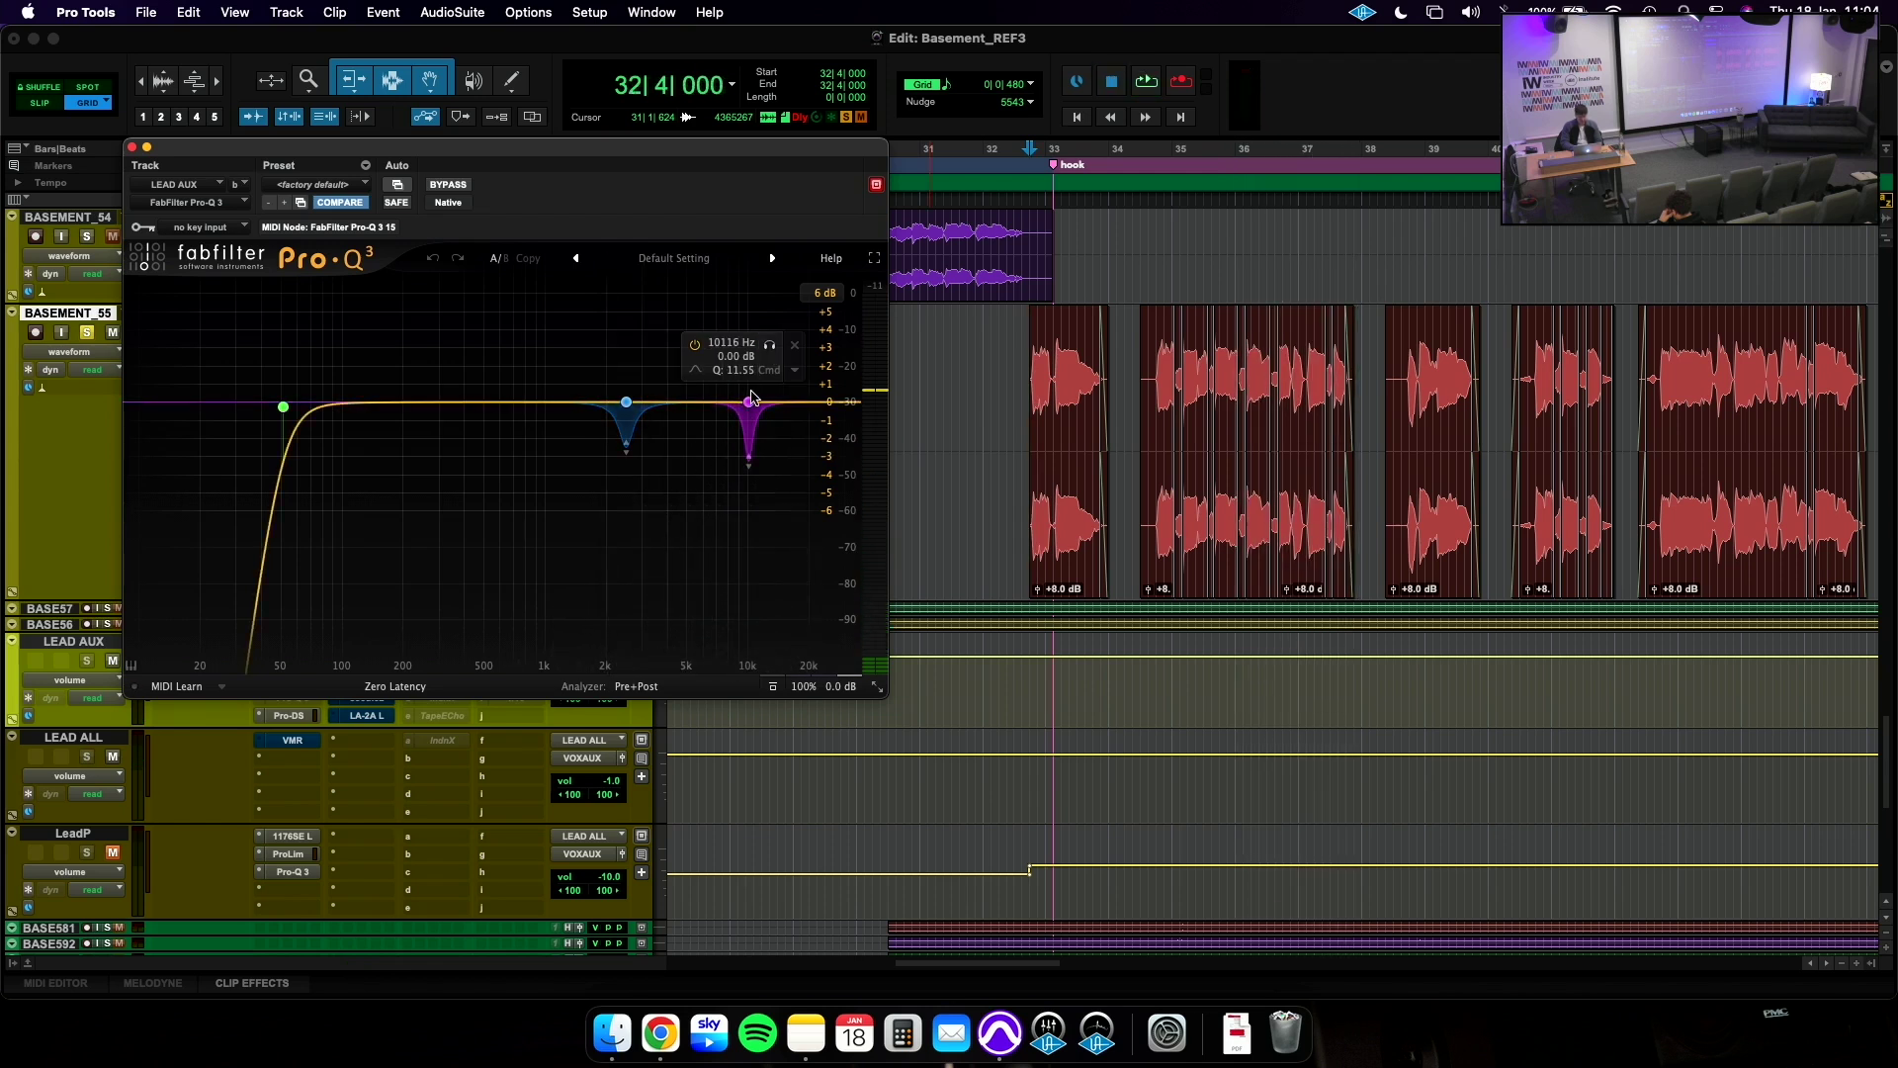
Audition the 10116 Hz band of the LEAD AUX Pro-Q 3 in isolation from 32|4|000 and close the plug-in.
left_click(770, 345)
key("space")
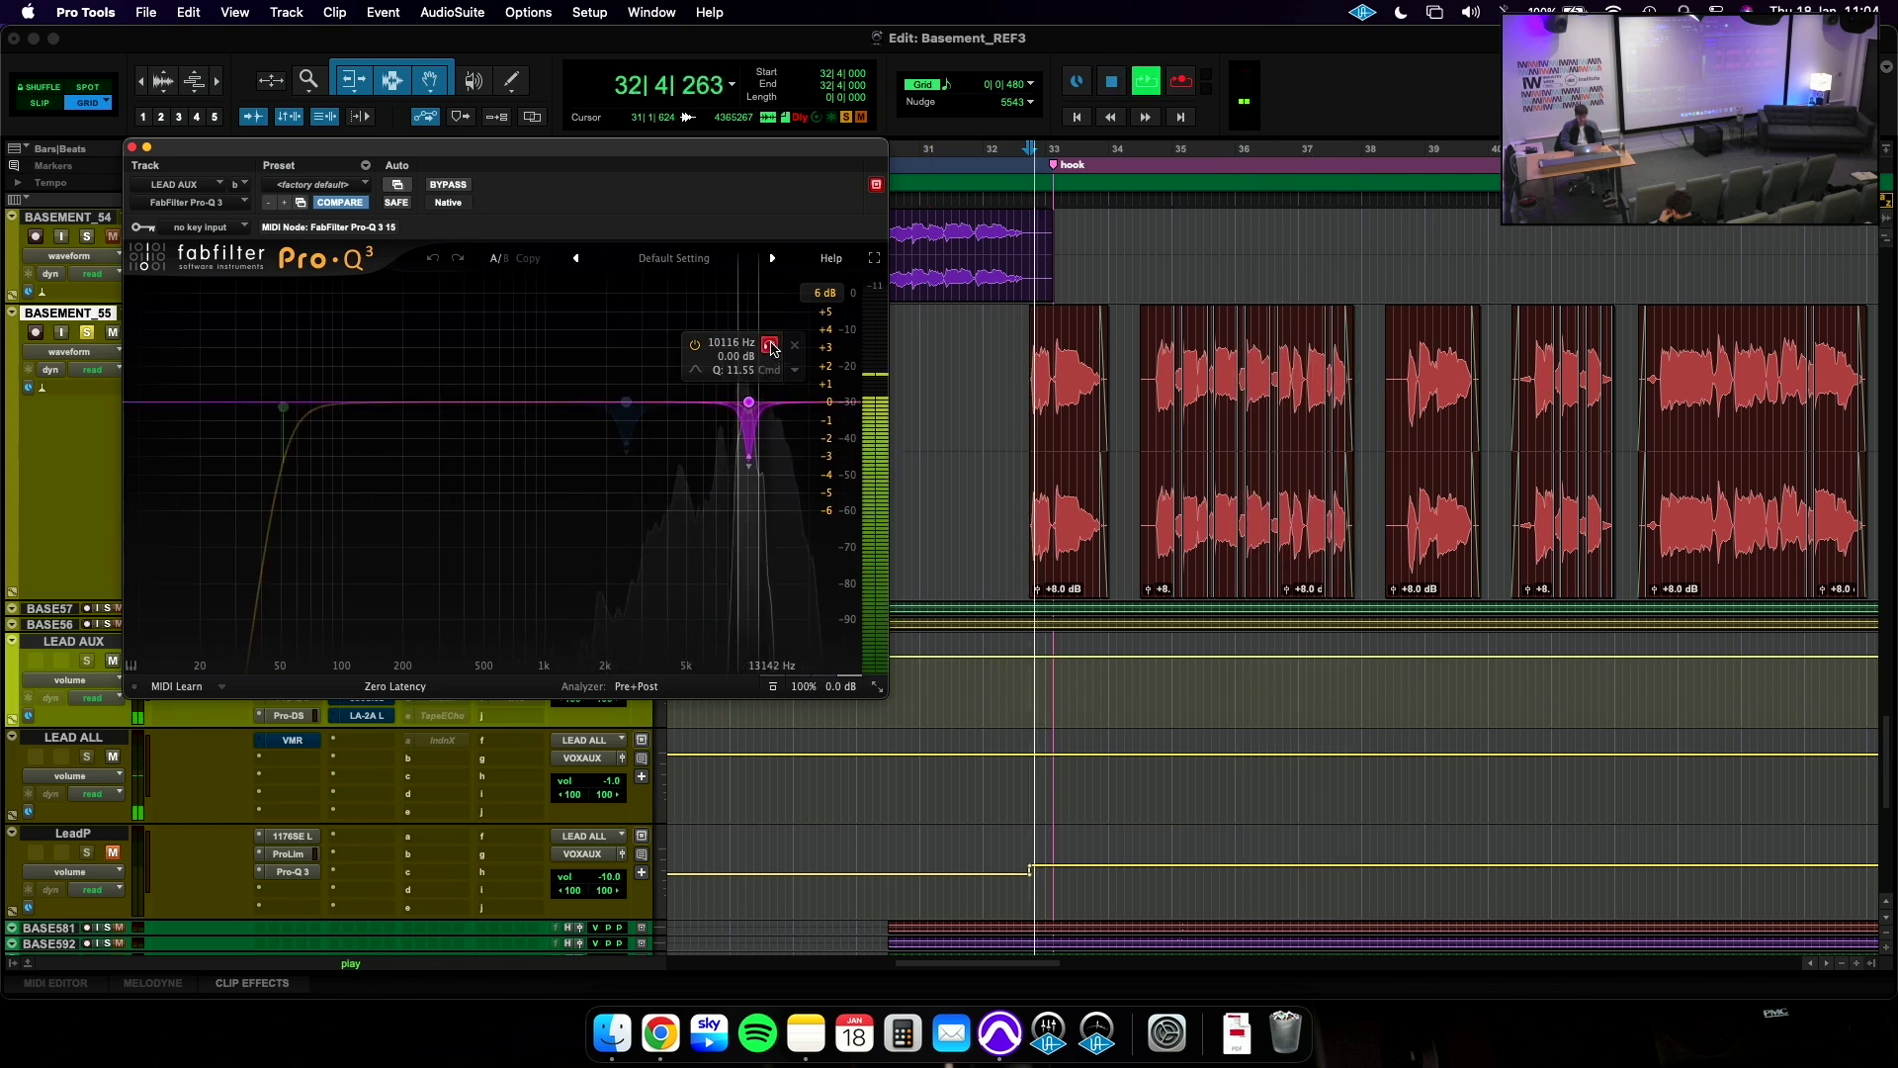
key("space")
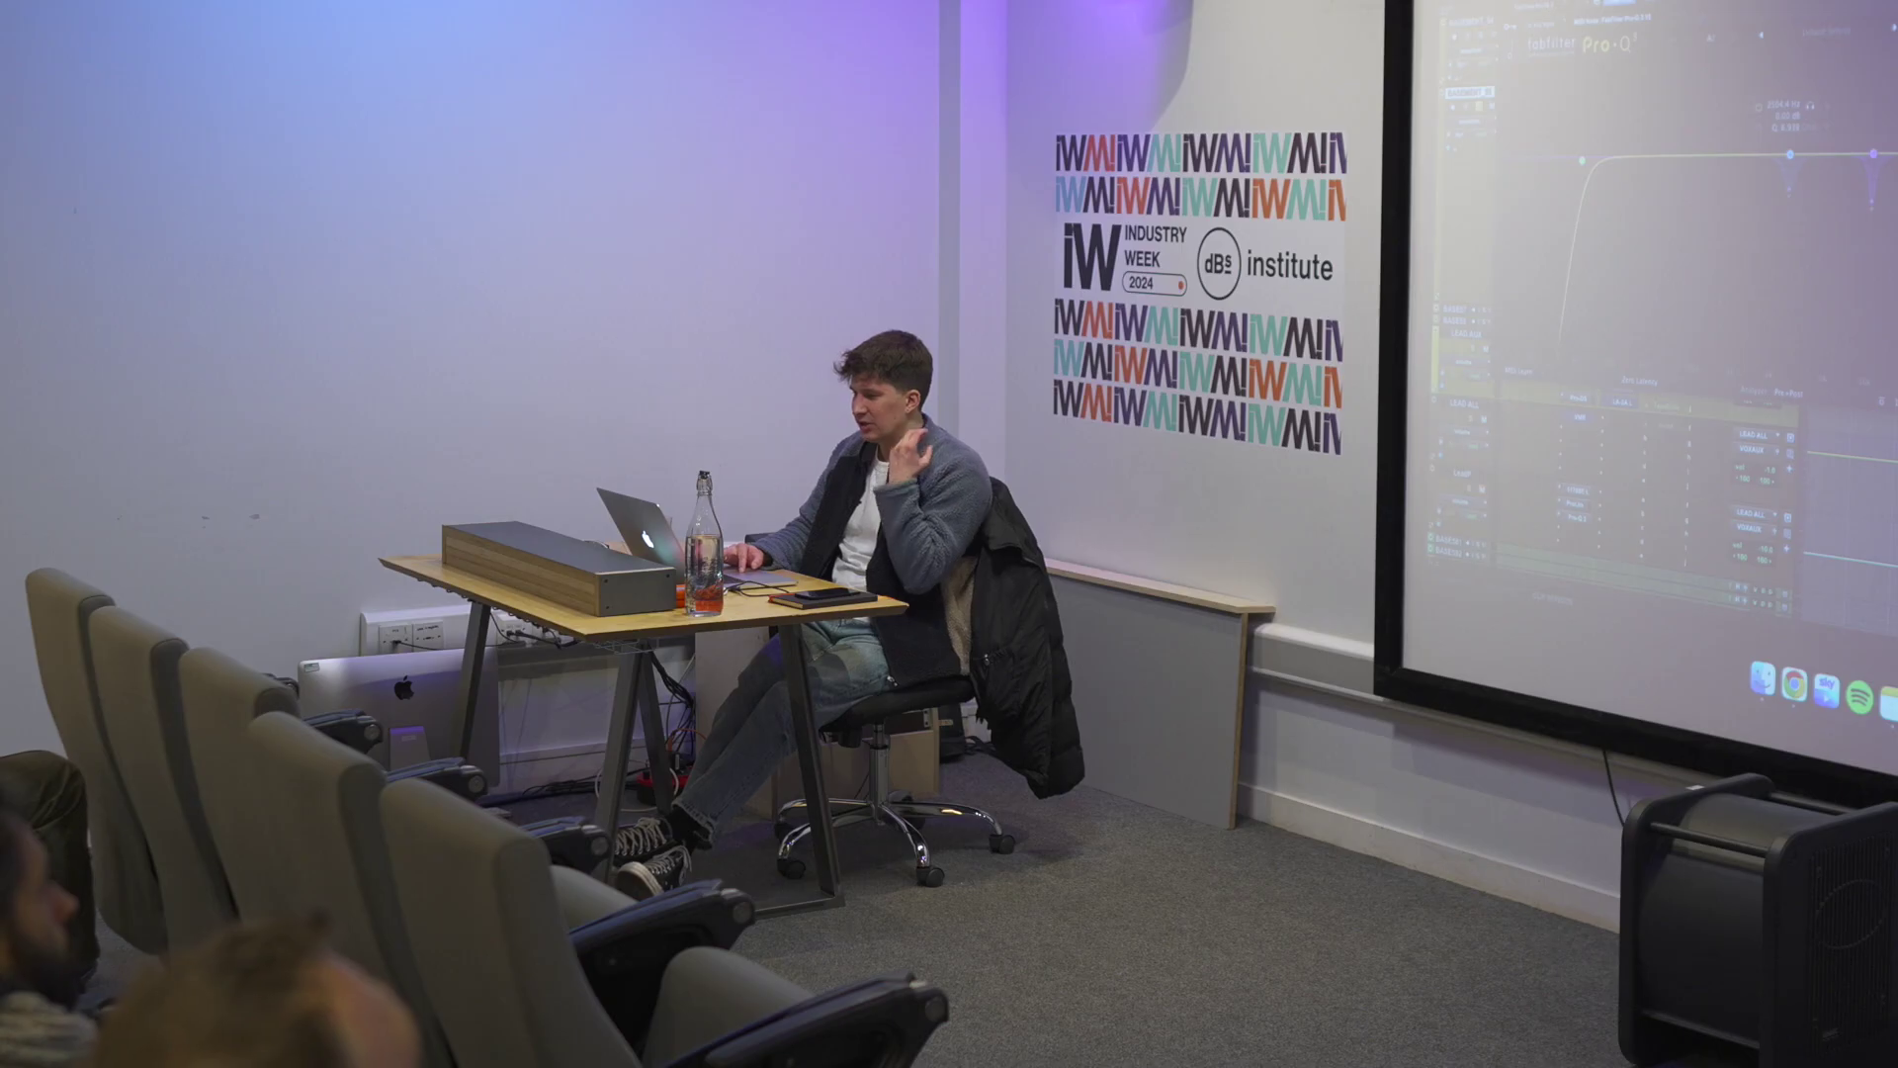
key("super+w")
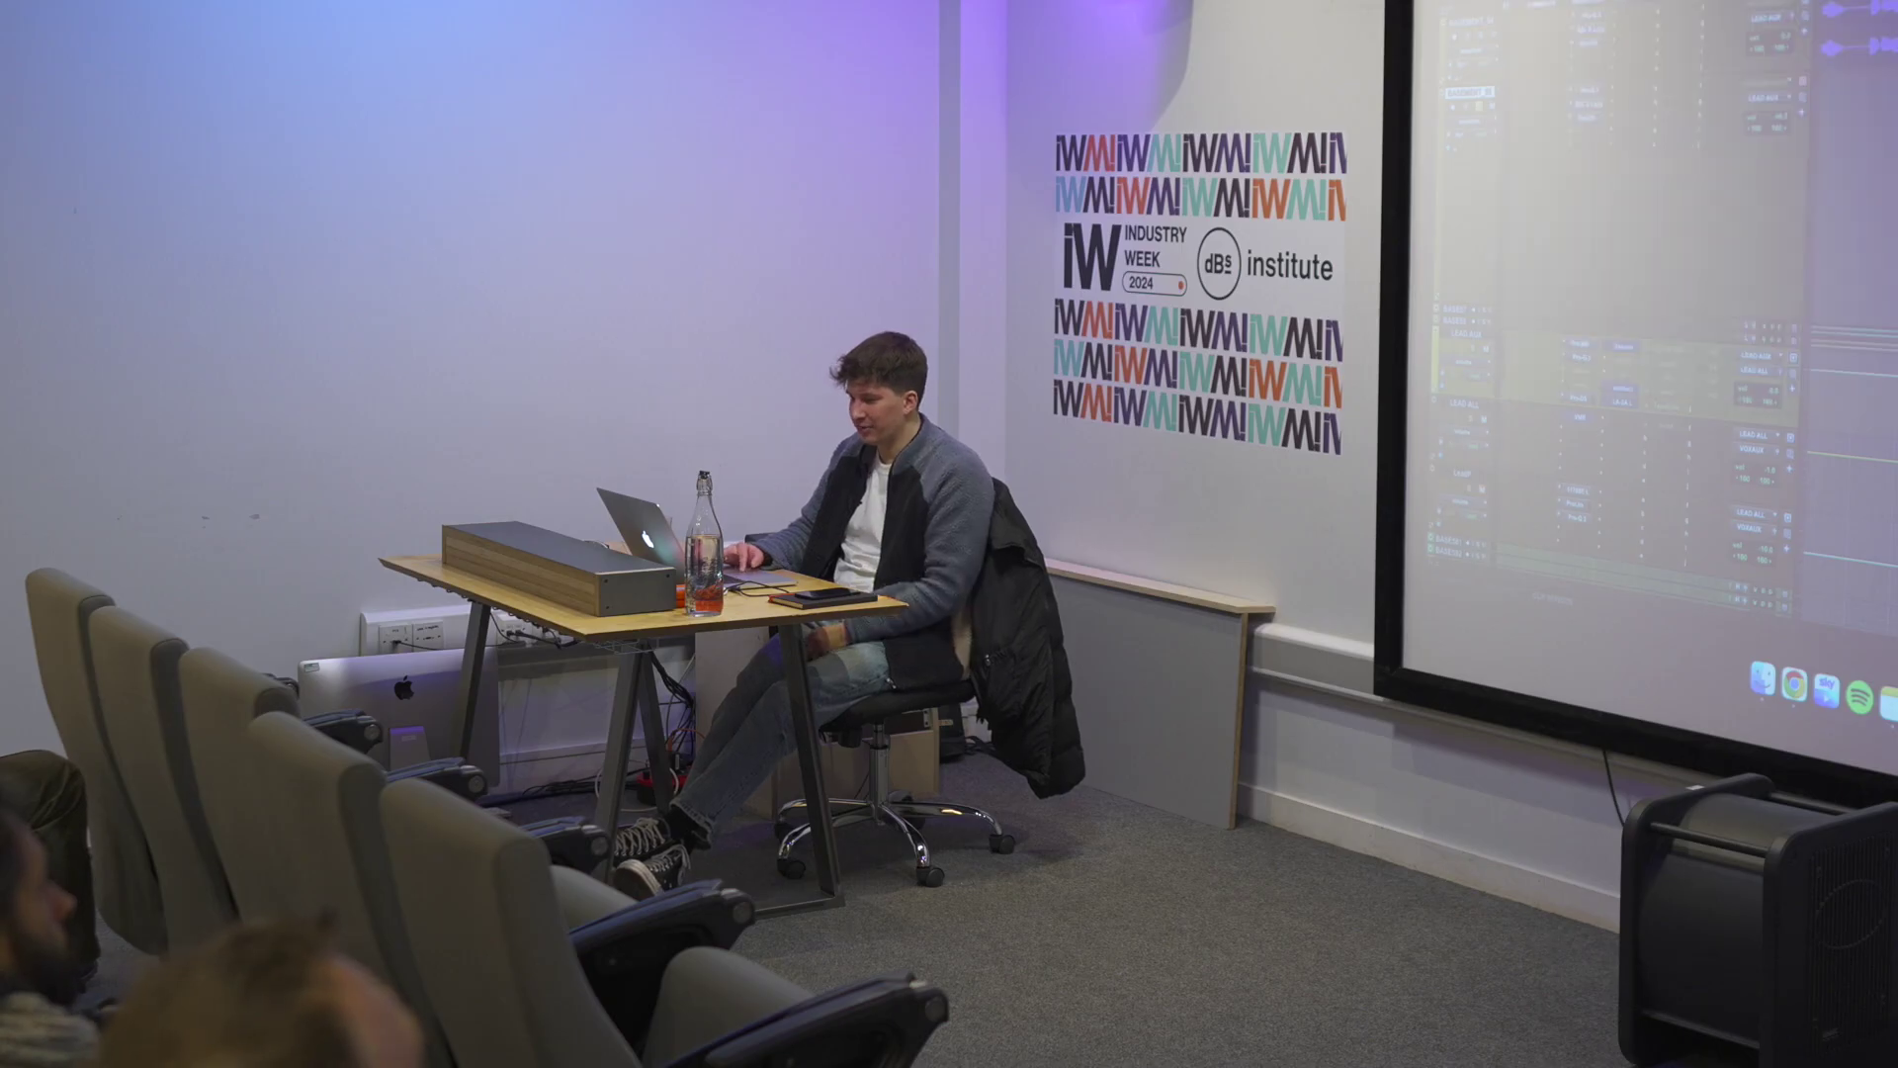